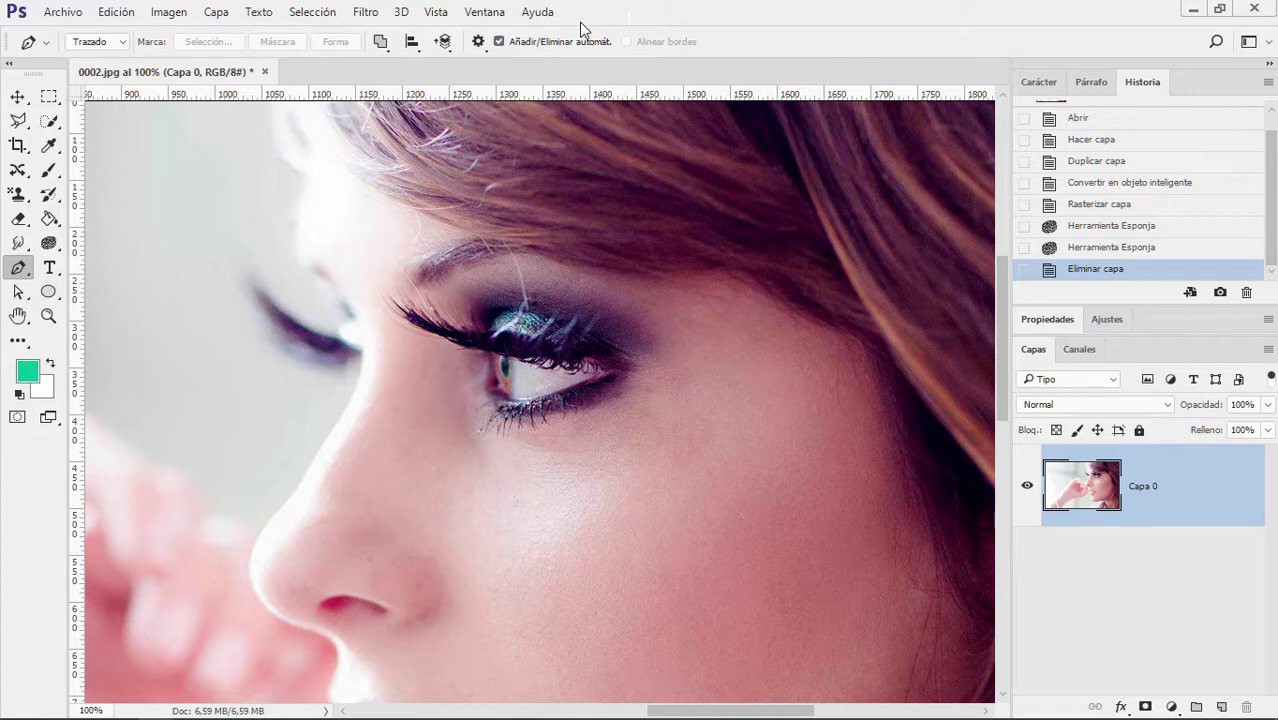
# Look over Photoshop's pen tool variants, then switch to the blank Illustrator document
pyautogui.rightClick(19, 268)
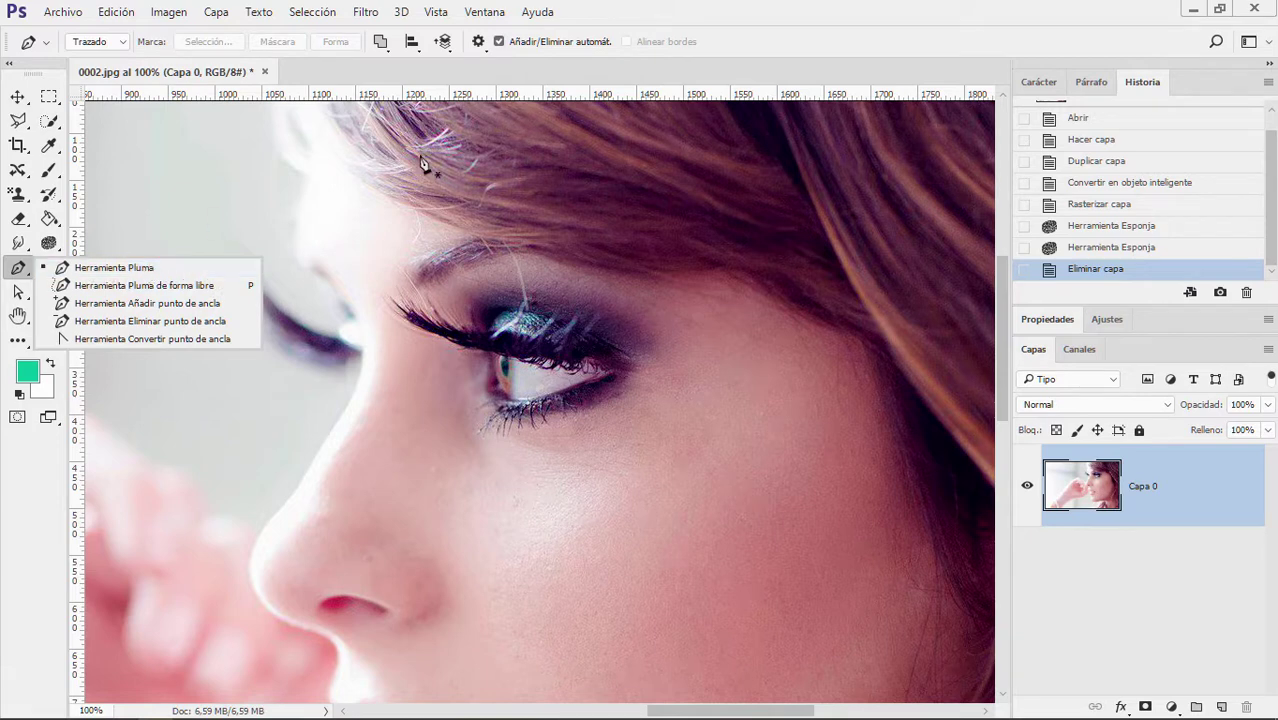
pyautogui.click(857, 31)
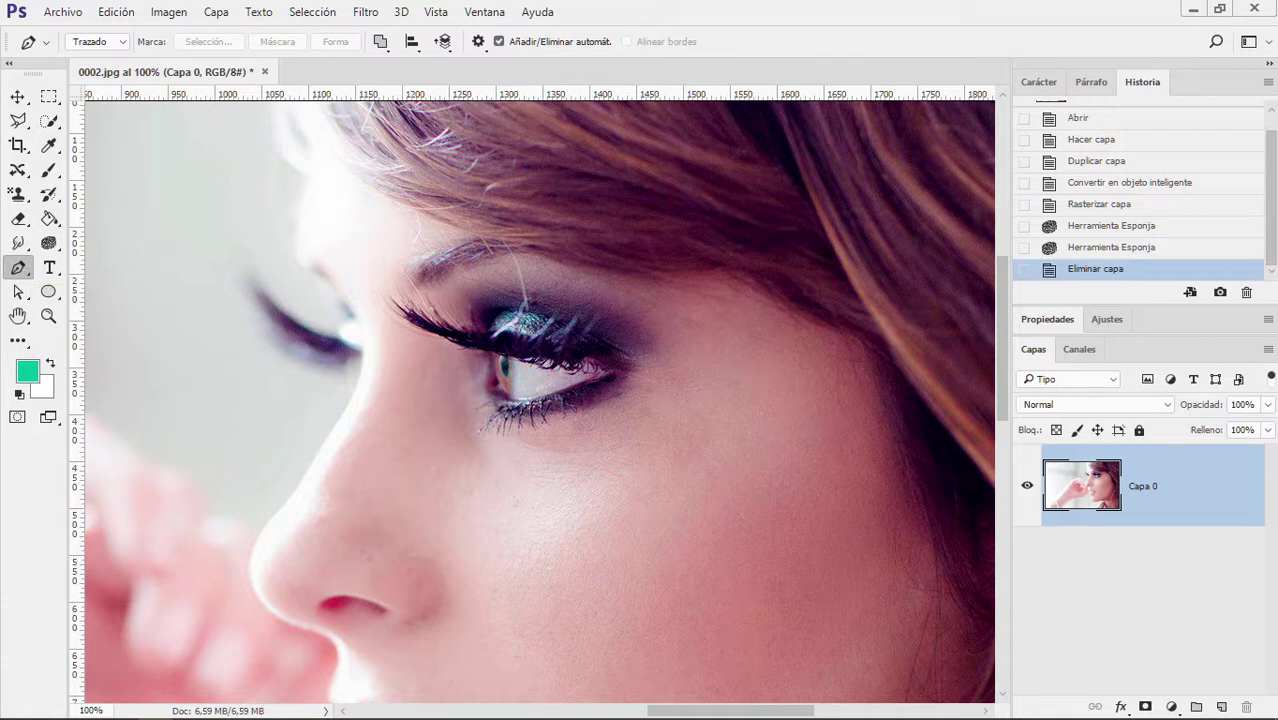
pyautogui.click(225, 707)
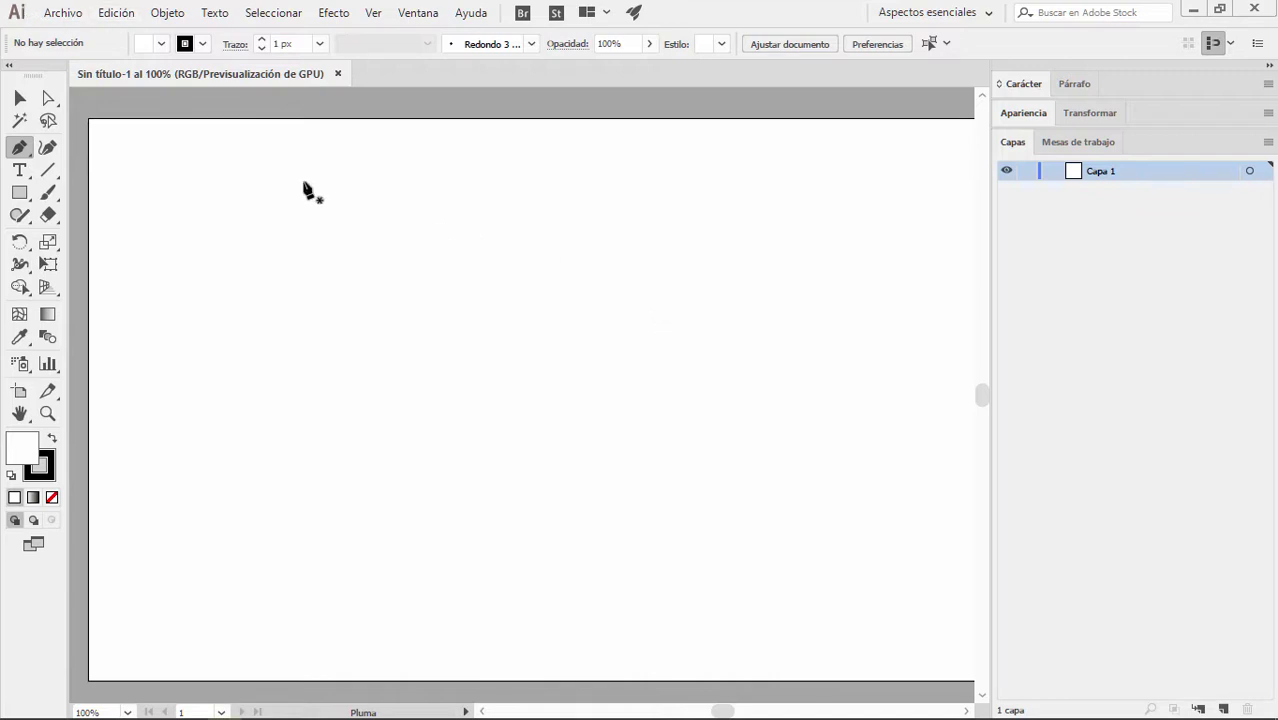
# Tear Illustrator's pen tool variants into a floating panel, then move on to InDesign
pyautogui.moveTo(17, 155); pyautogui.dragTo(320, 193)
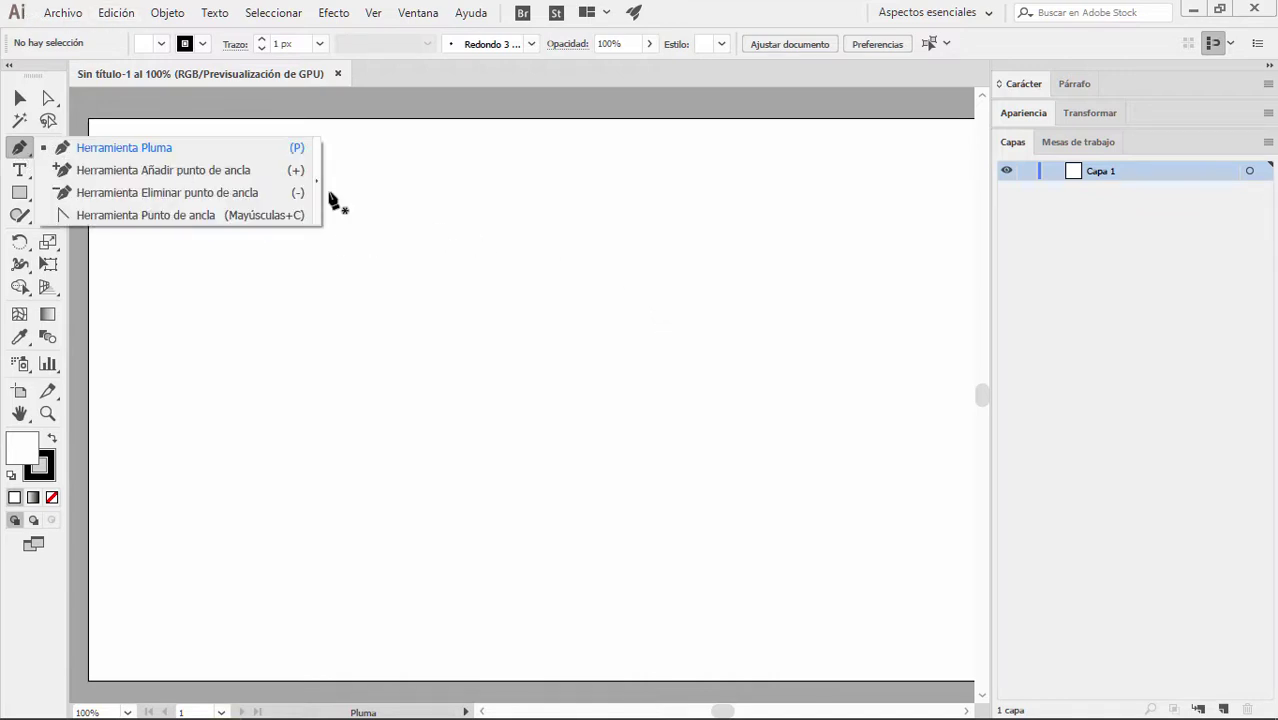
pyautogui.moveTo(117, 187); pyautogui.dragTo(285, 194)
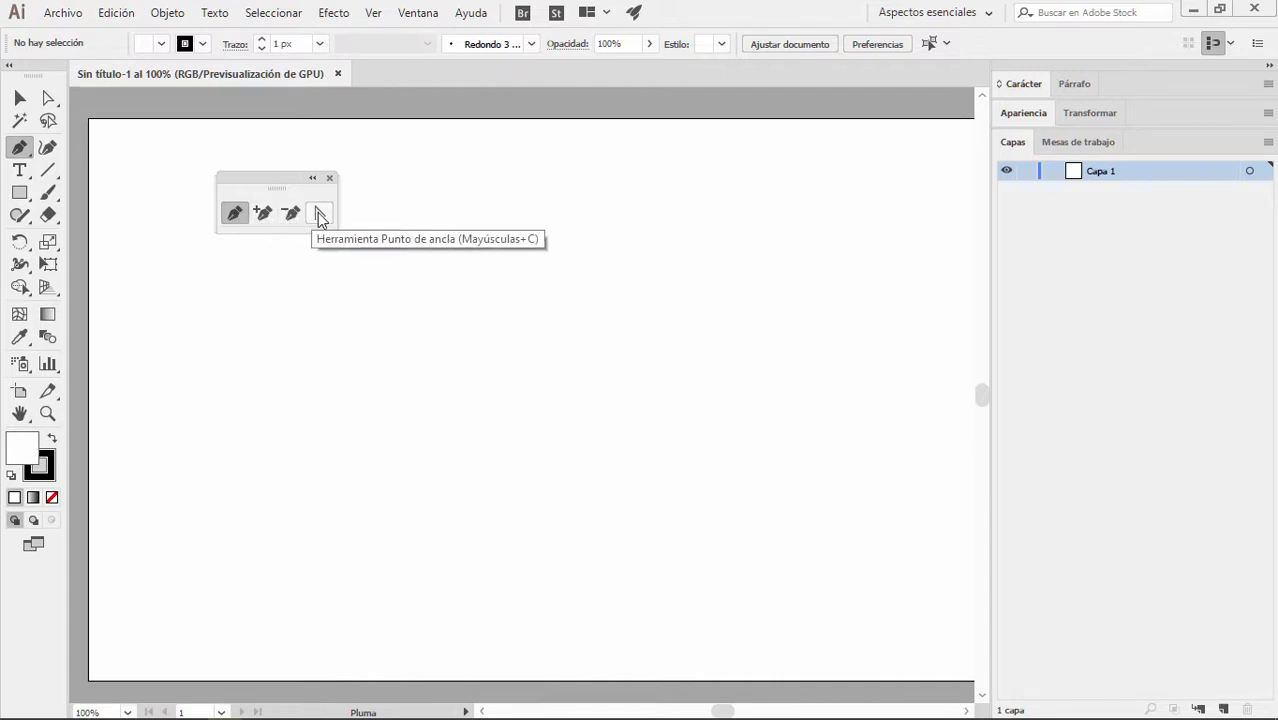
pyautogui.click(1191, 9)
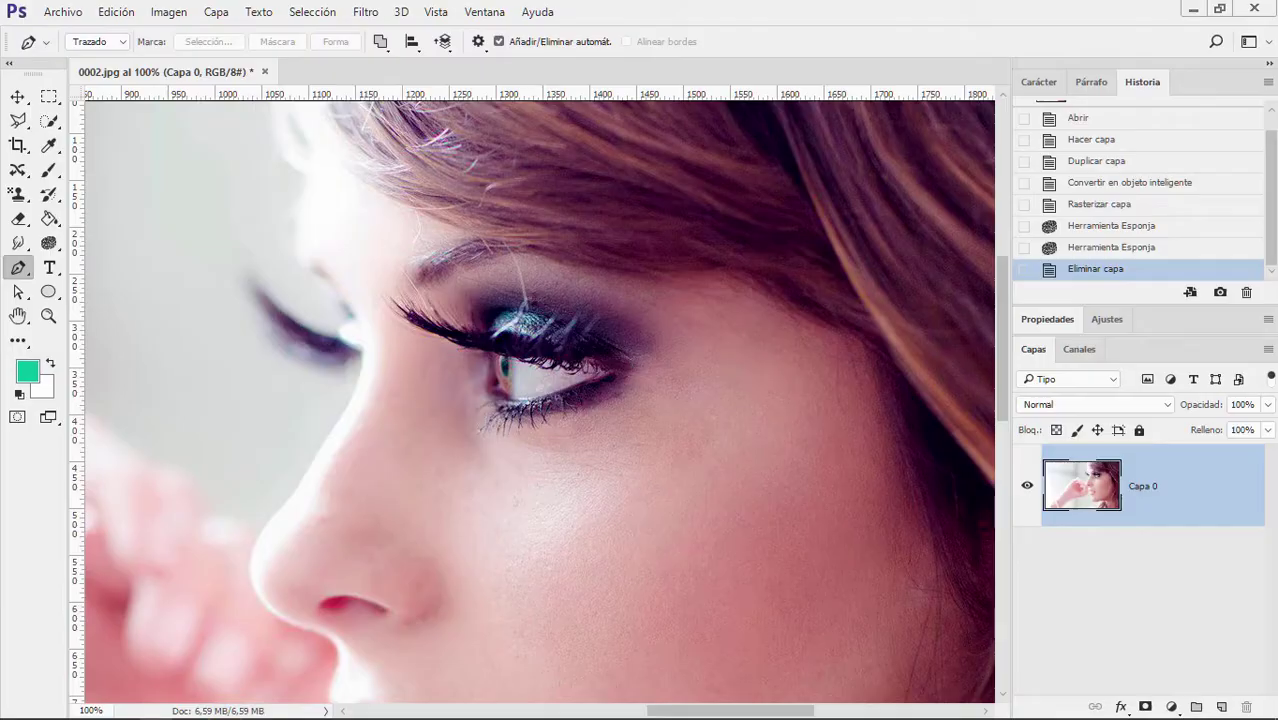
pyautogui.click(190, 706)
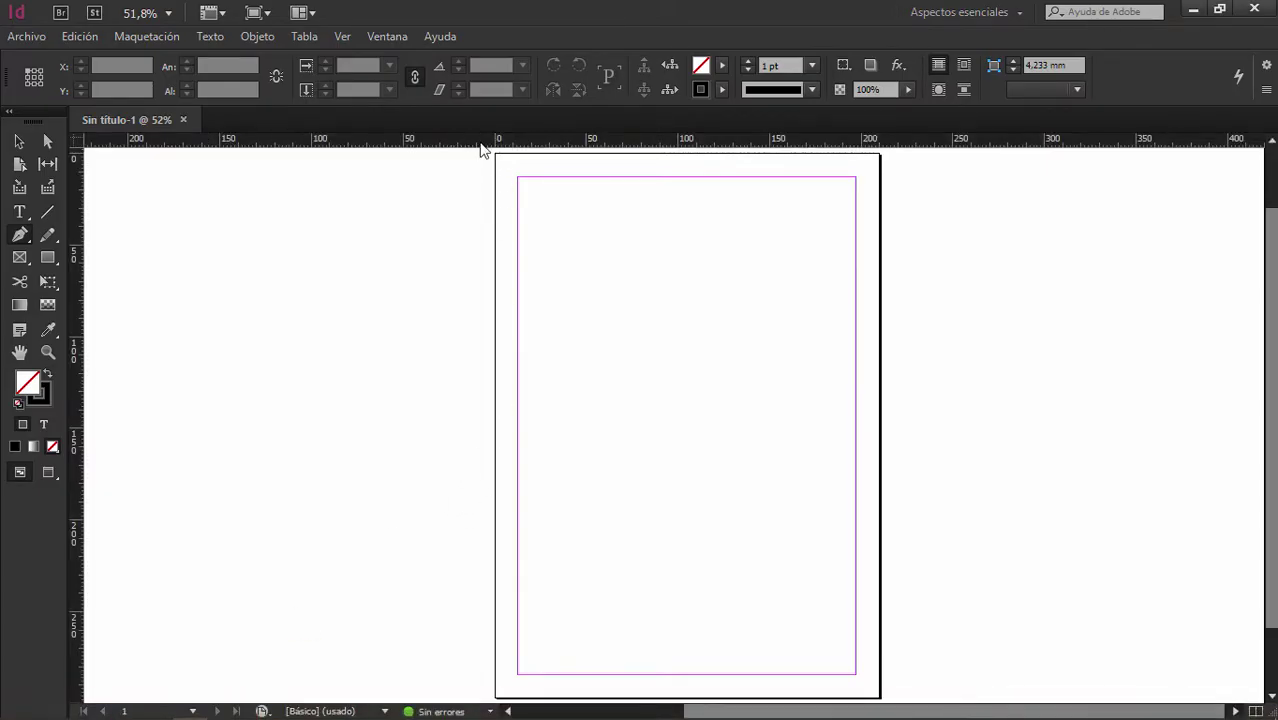
# Review InDesign's pen tool variants, then close InDesign to return to the Photoshop portrait
pyautogui.click(17, 238)
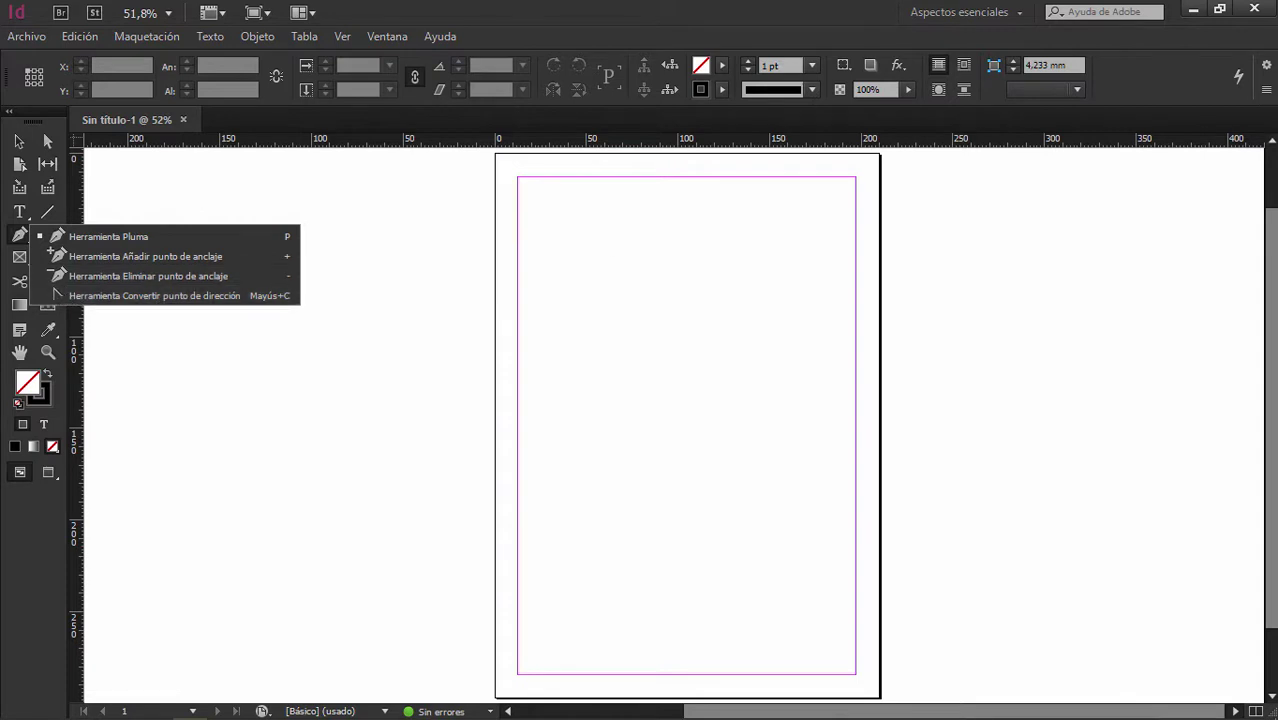
pyautogui.press('Escape')
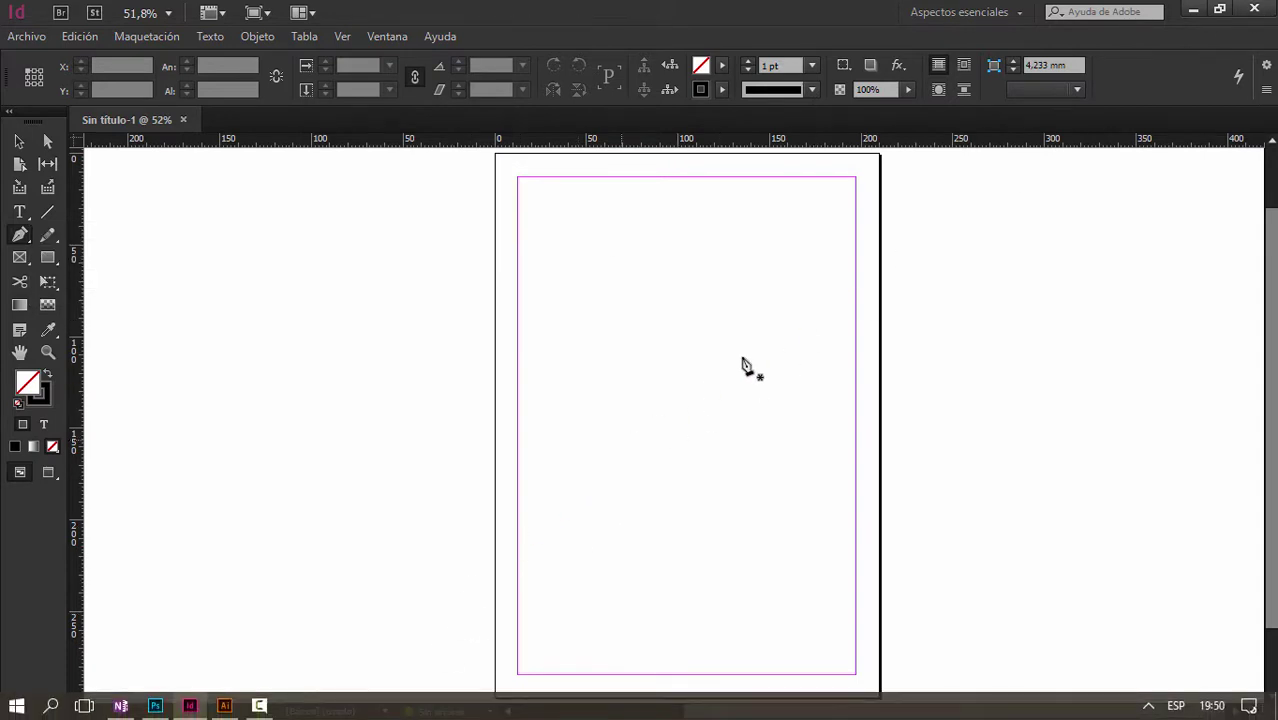
pyautogui.click(1254, 8)
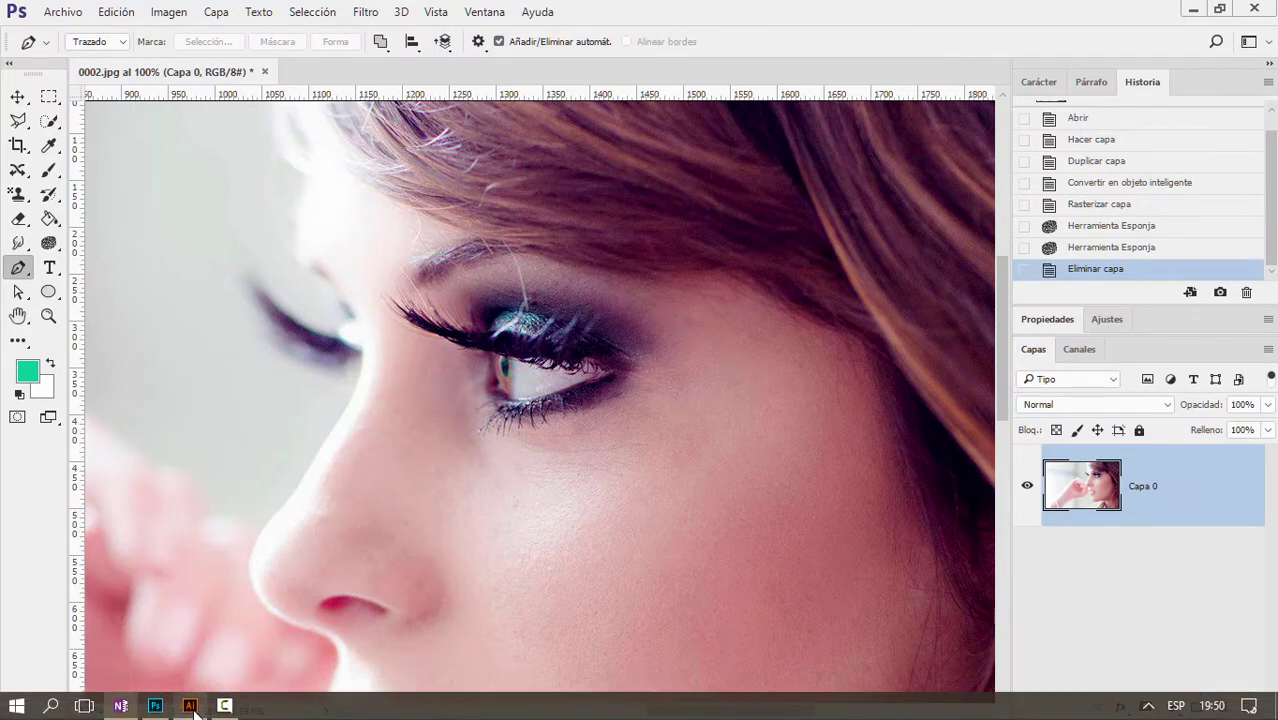
# Close Illustrator, fit the photo to the window, and add empty layer Capa 1
pyautogui.rightClick(191, 707)
pyautogui.click(172, 674)
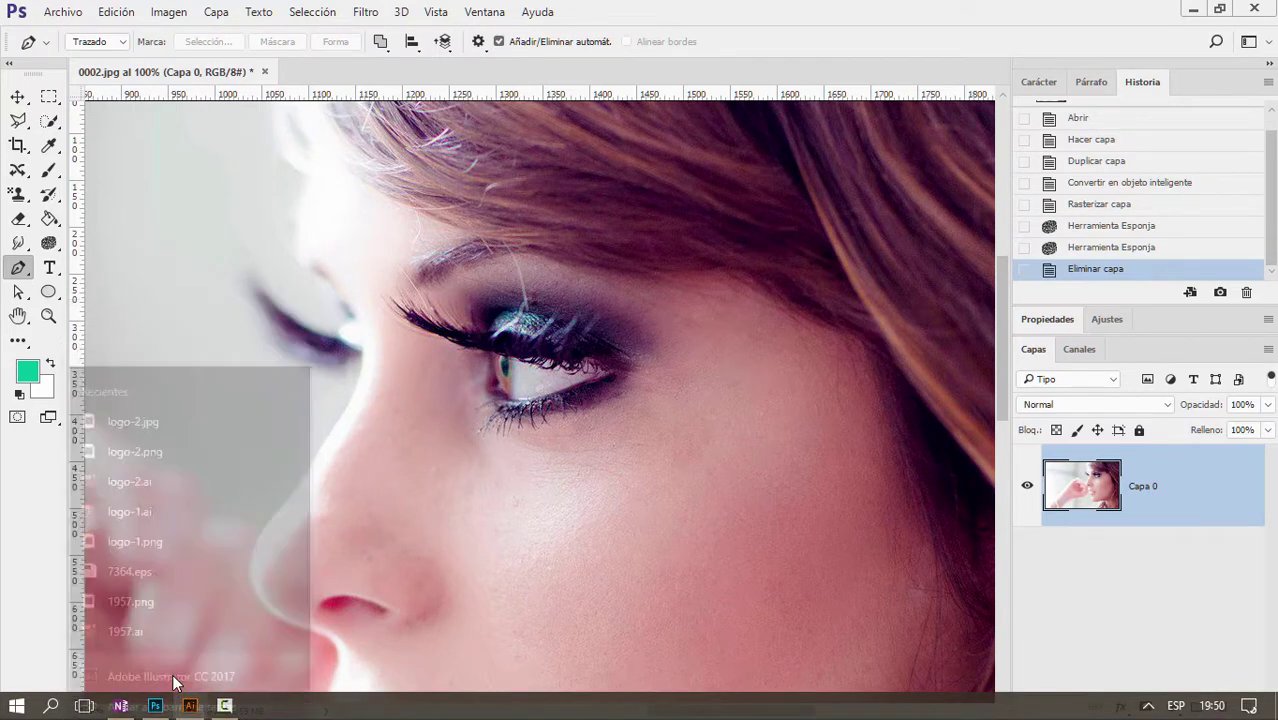
pyautogui.rightClick(20, 270)
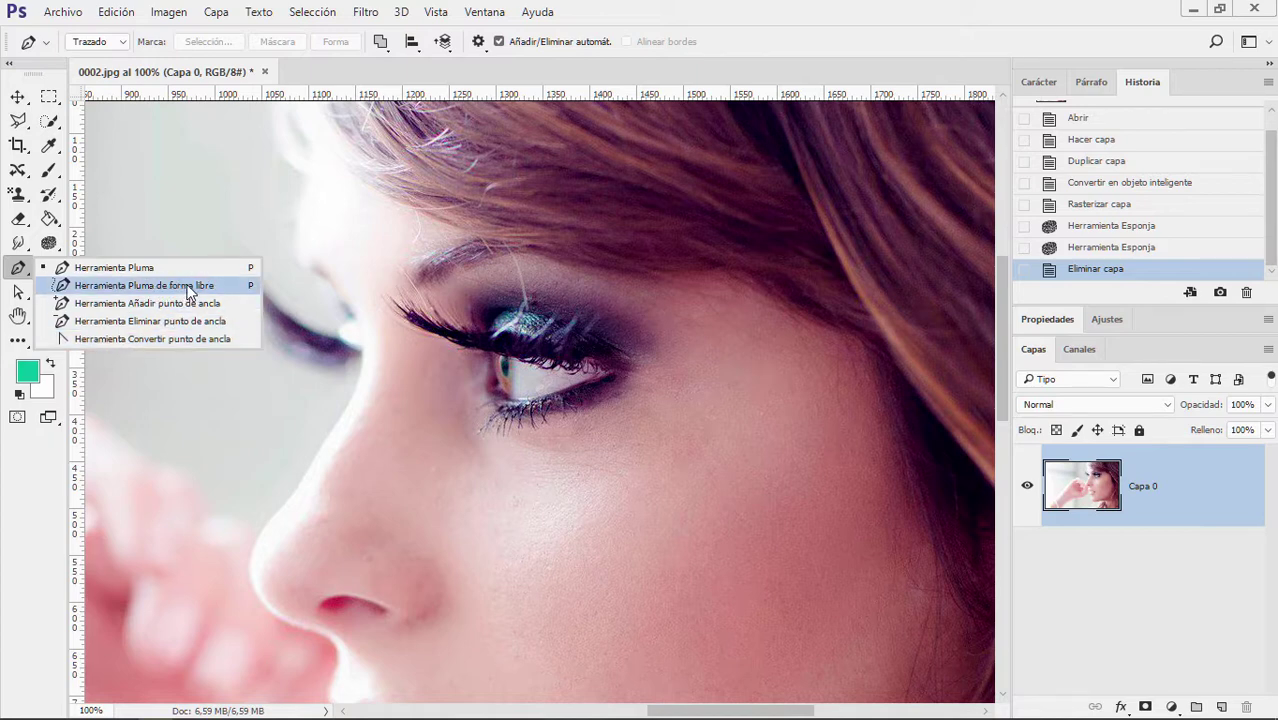
pyautogui.click(765, 9)
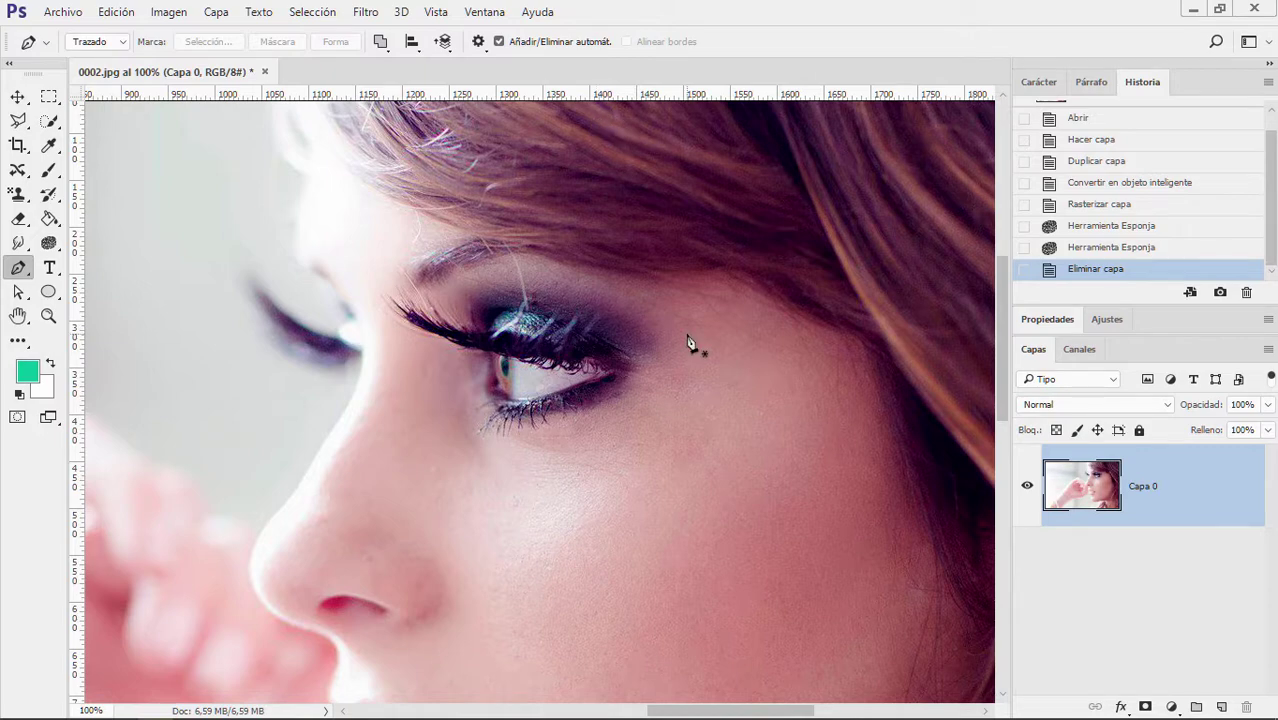
pyautogui.hotkey('ctrl', '0')
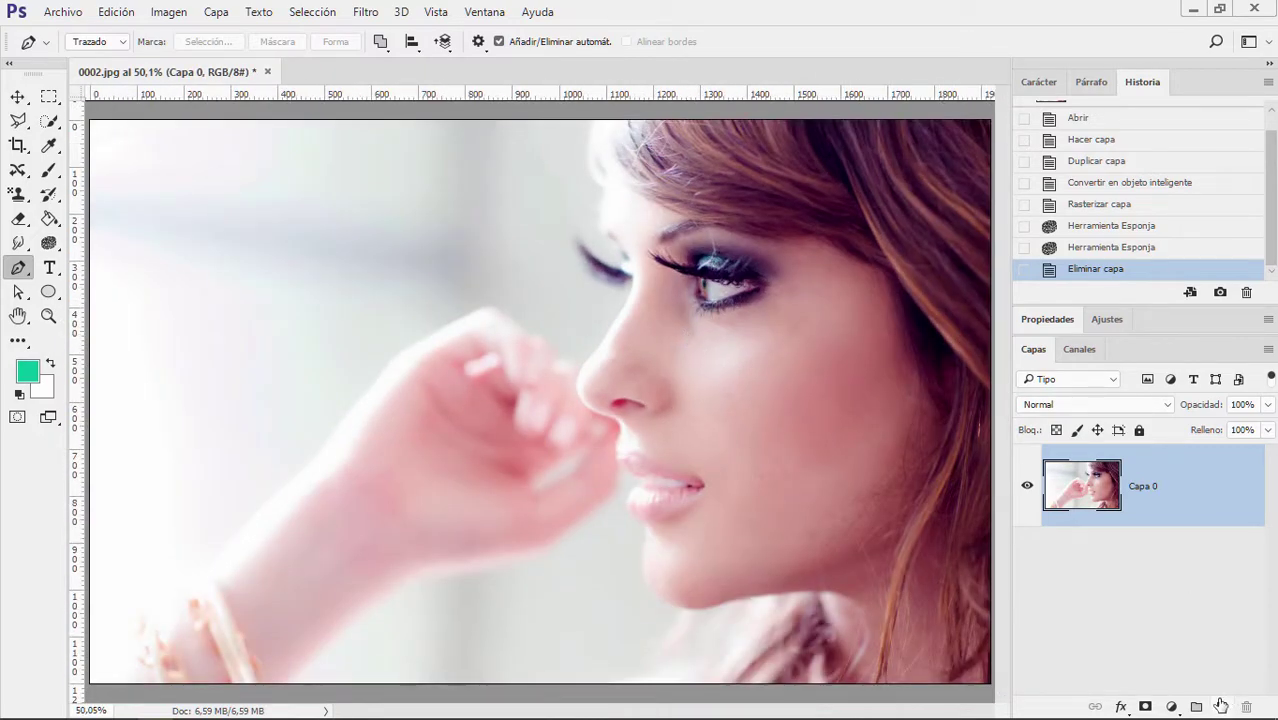
pyautogui.click(1221, 706)
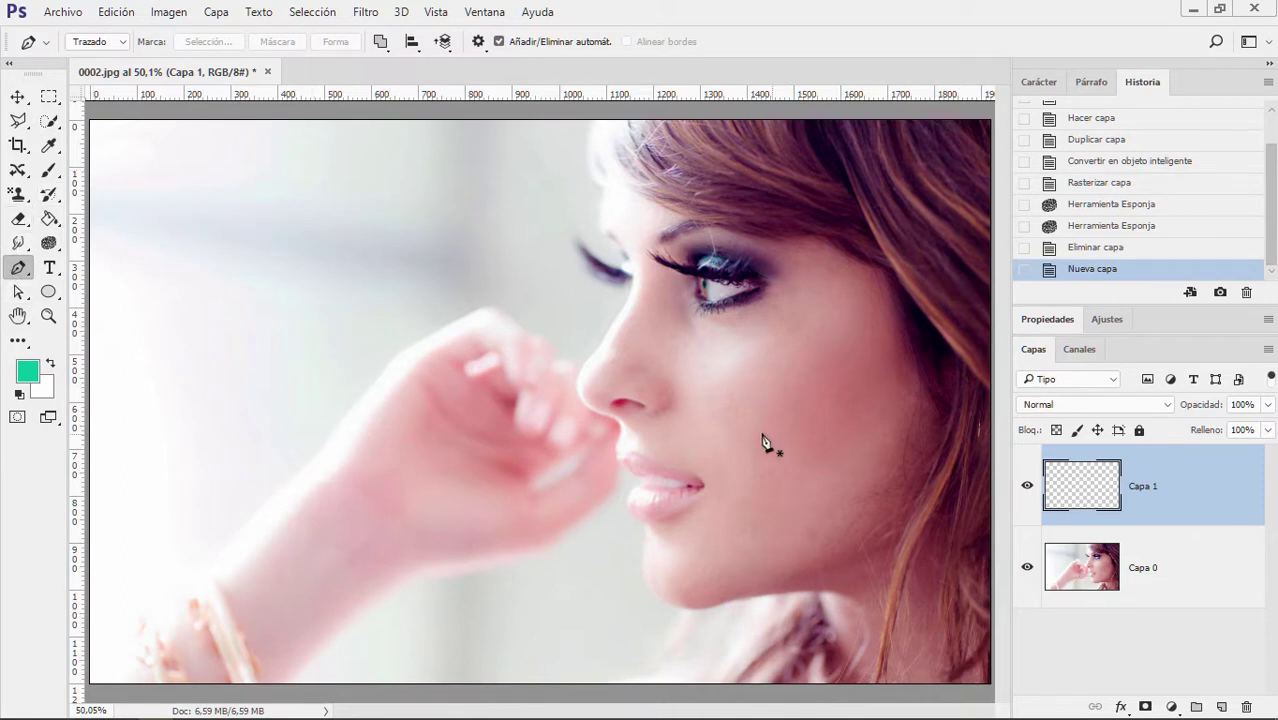
# Create empty layer Capa 2 below photo layer Capa 0, keeping the portrait visible
pyautogui.click(1027, 567)
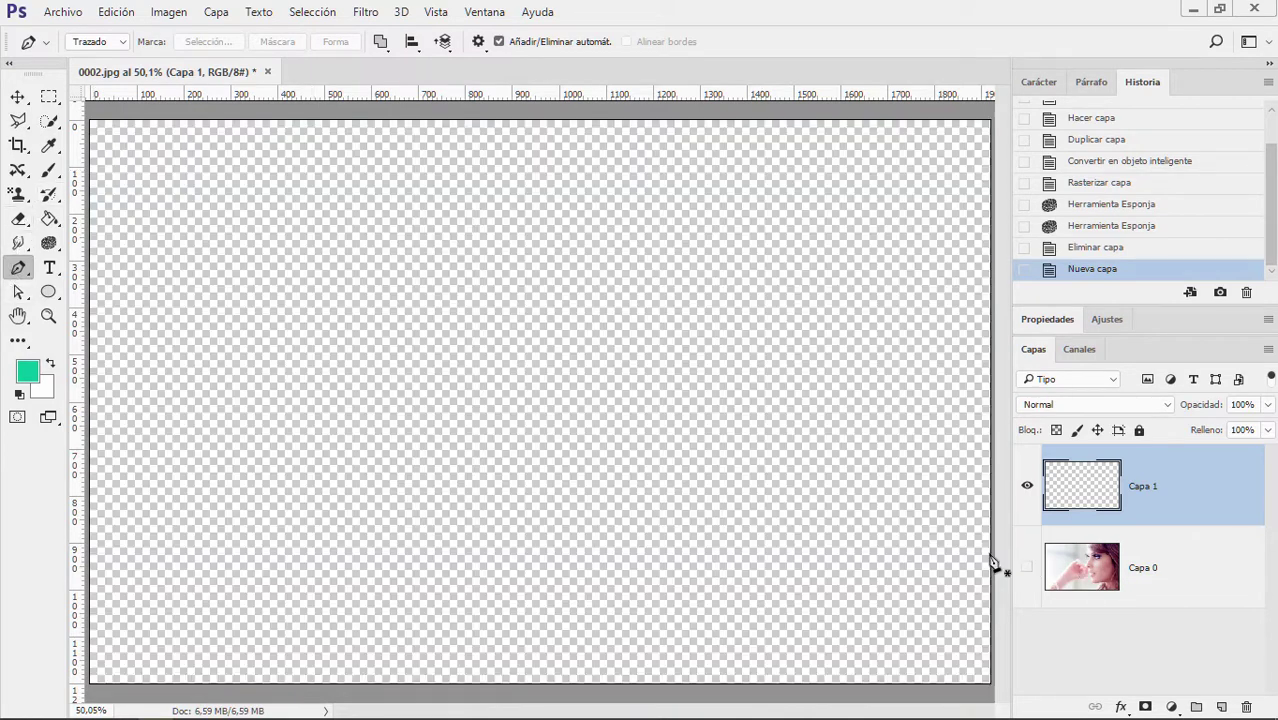
pyautogui.click(1150, 575)
pyautogui.click(1222, 707)
pyautogui.moveTo(1180, 598); pyautogui.dragTo(1157, 685)
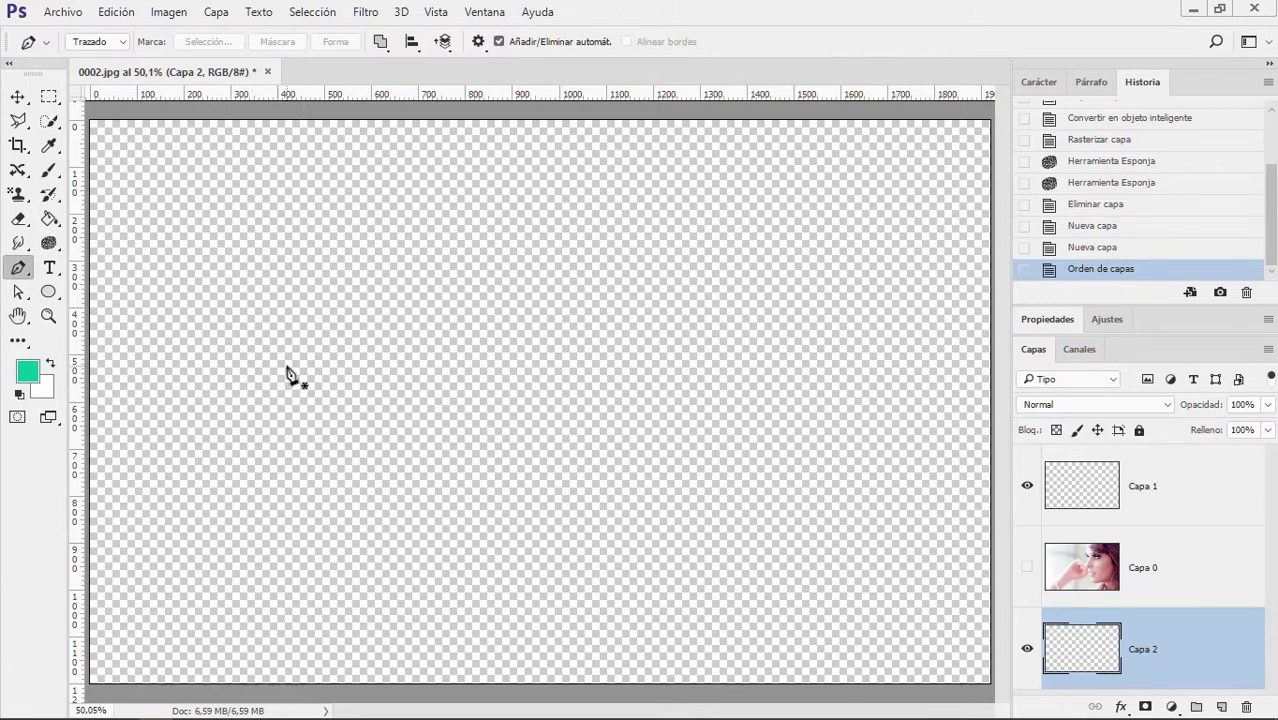
pyautogui.click(1027, 568)
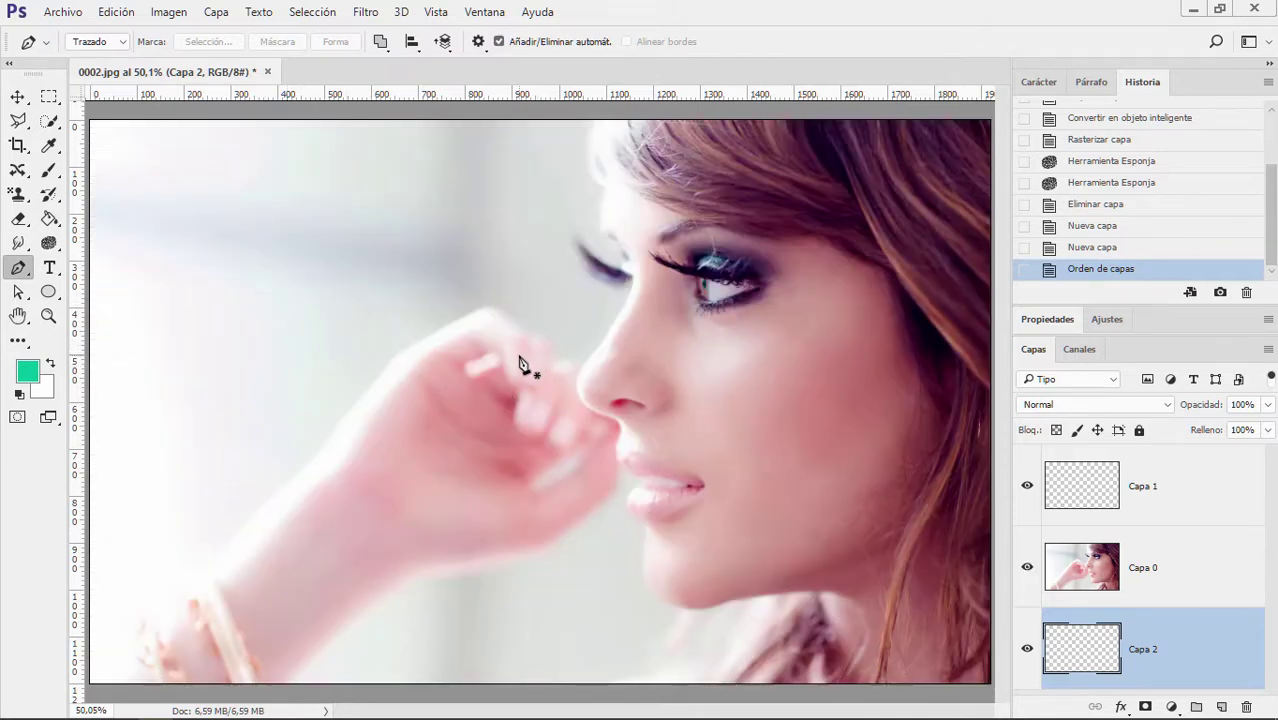
pyautogui.hotkey('ctrl', '+')
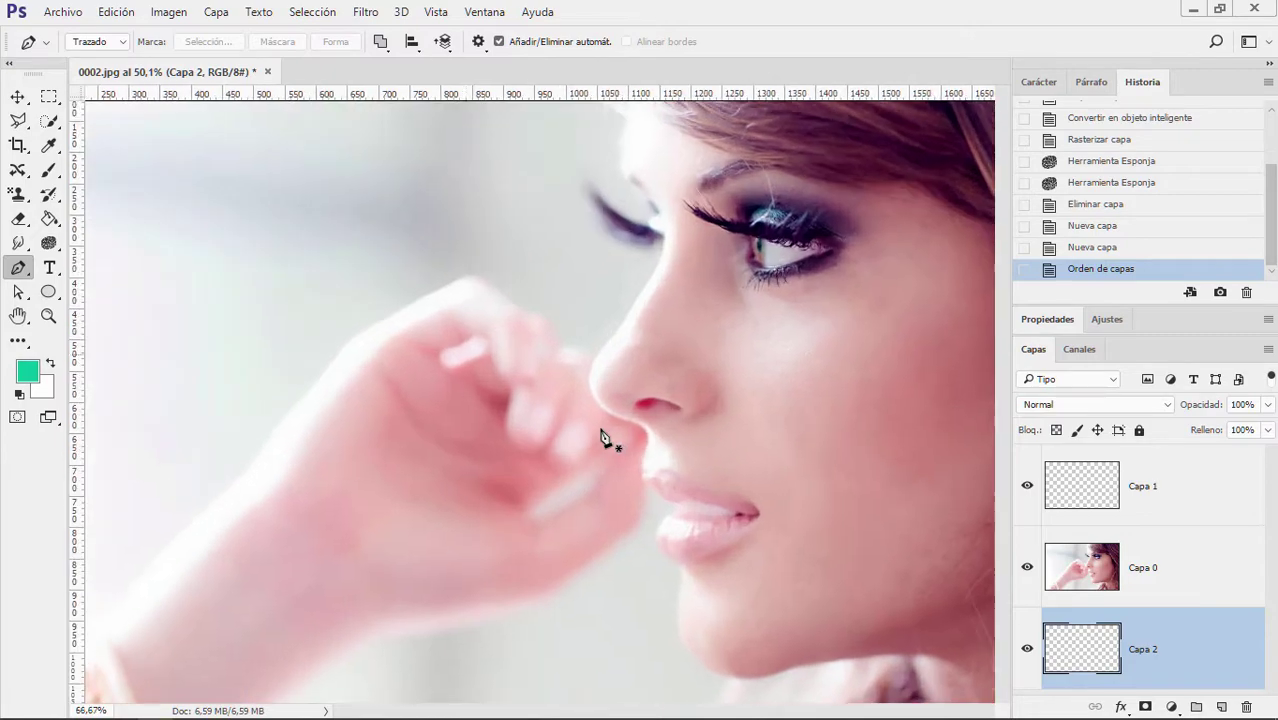
pyautogui.hotkey('ctrl', '+')
pyautogui.hotkey('ctrl', '+')
pyautogui.hotkey('ctrl', '+')
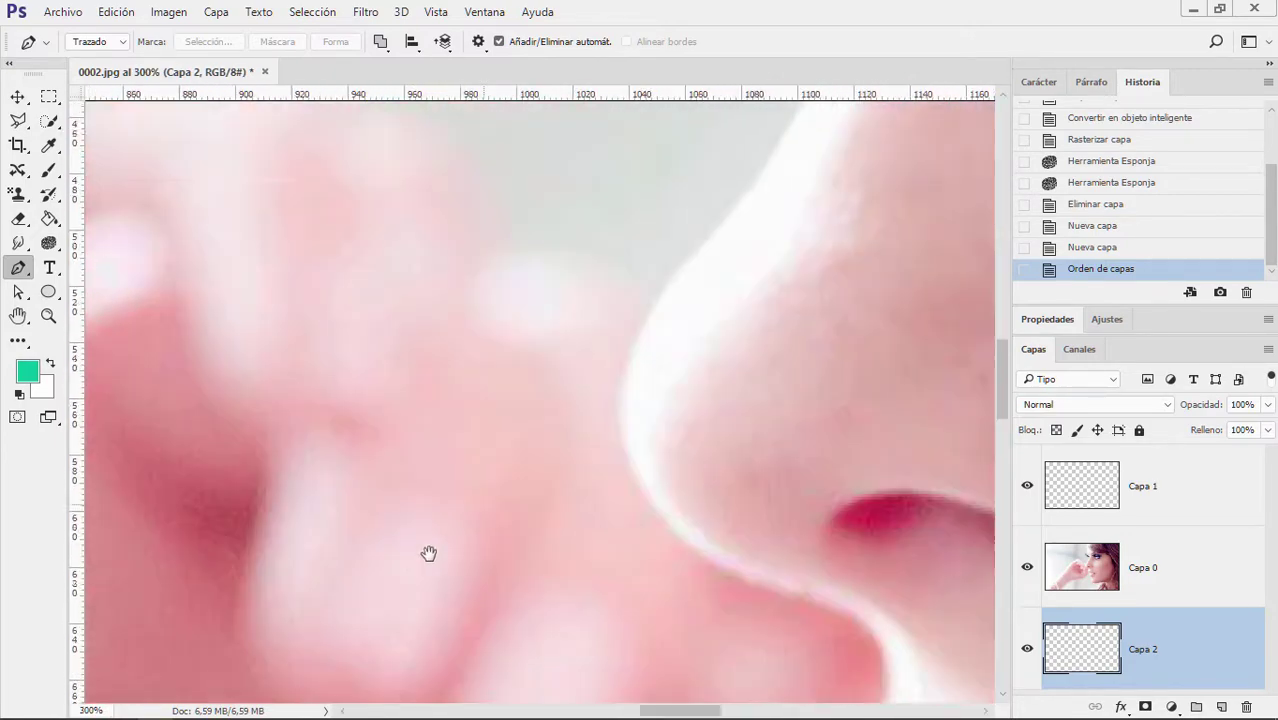
pyautogui.moveTo(601, 438); pyautogui.dragTo(254, 685)
pyautogui.moveTo(640, 420); pyautogui.dragTo(431, 536)
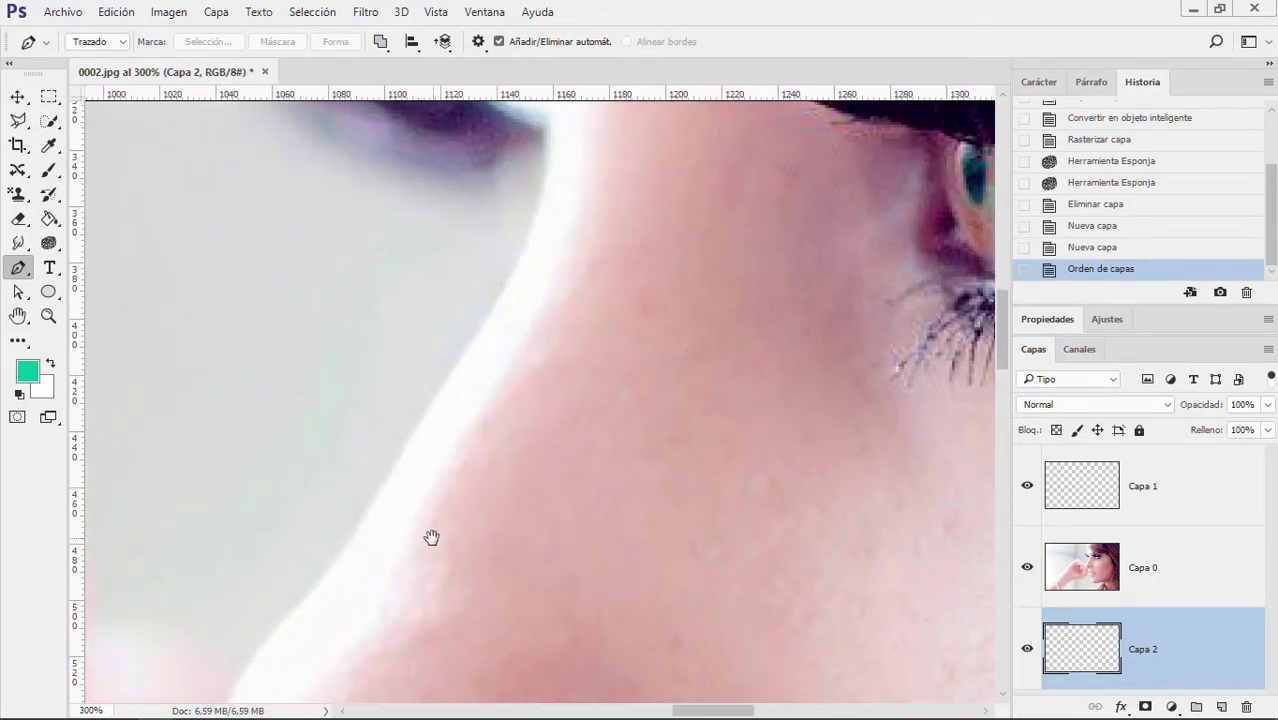
pyautogui.hotkey('ctrl', '+')
pyautogui.hotkey('ctrl', '+')
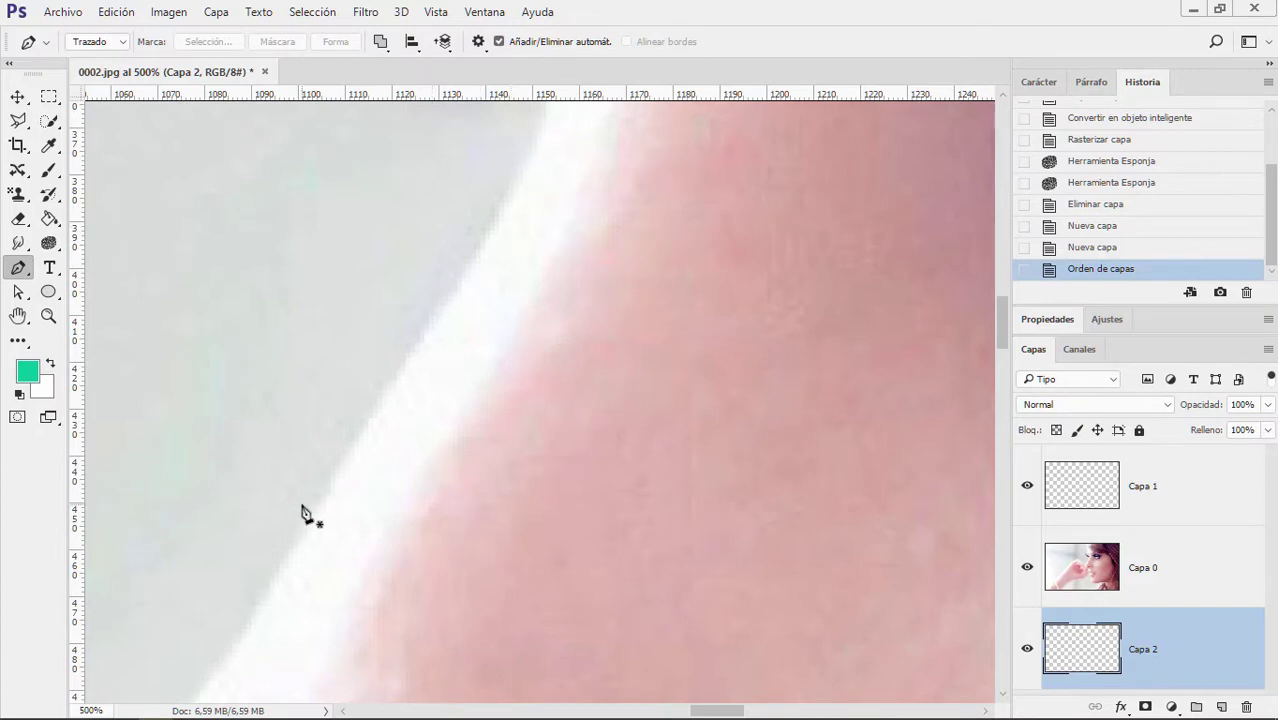
pyautogui.hotkey('ctrl', '0')
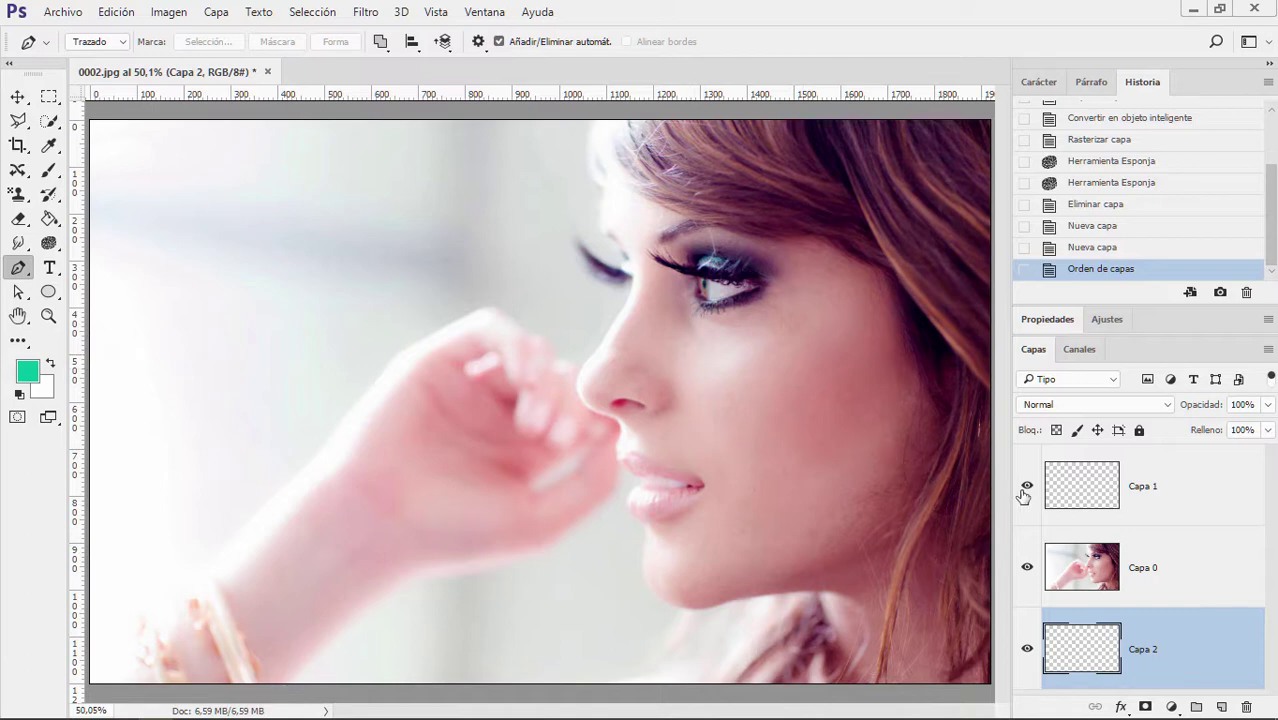
# Hide the photo layer and fill Capa 2 with white using the Paint Bucket
pyautogui.click(1027, 568)
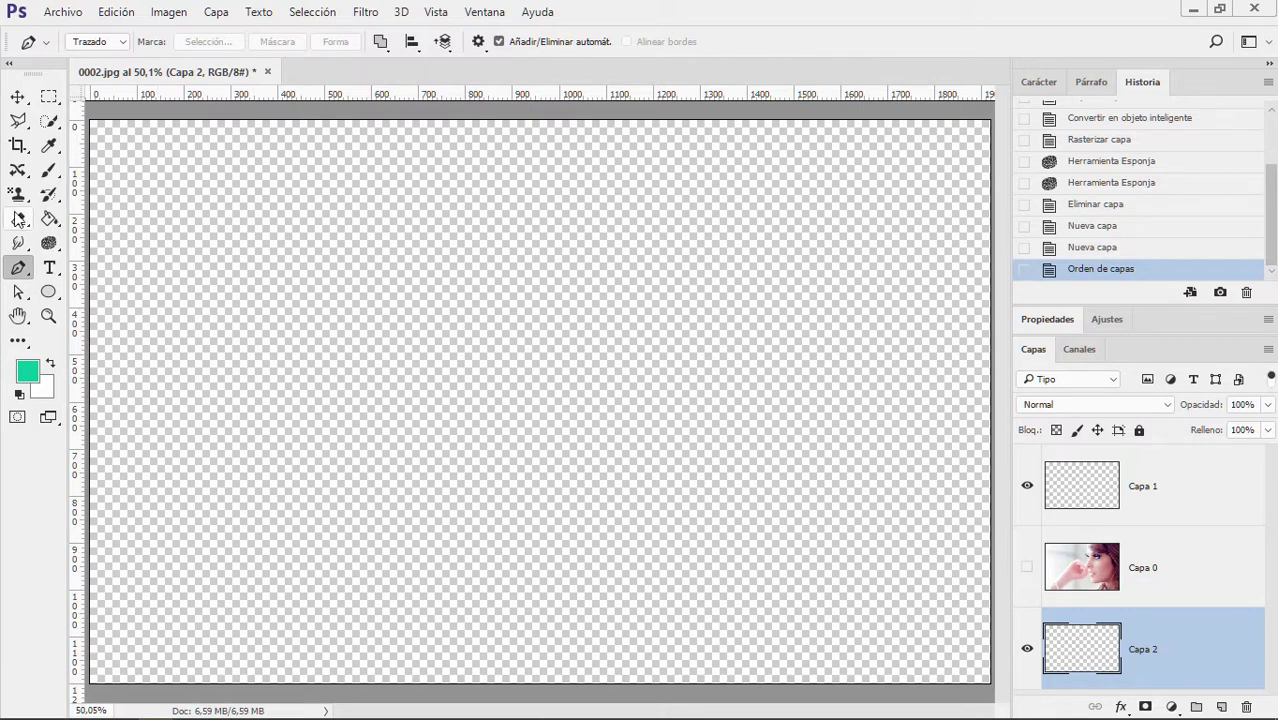
pyautogui.click(48, 219)
pyautogui.click(50, 366)
pyautogui.click(50, 366)
pyautogui.click(365, 365)
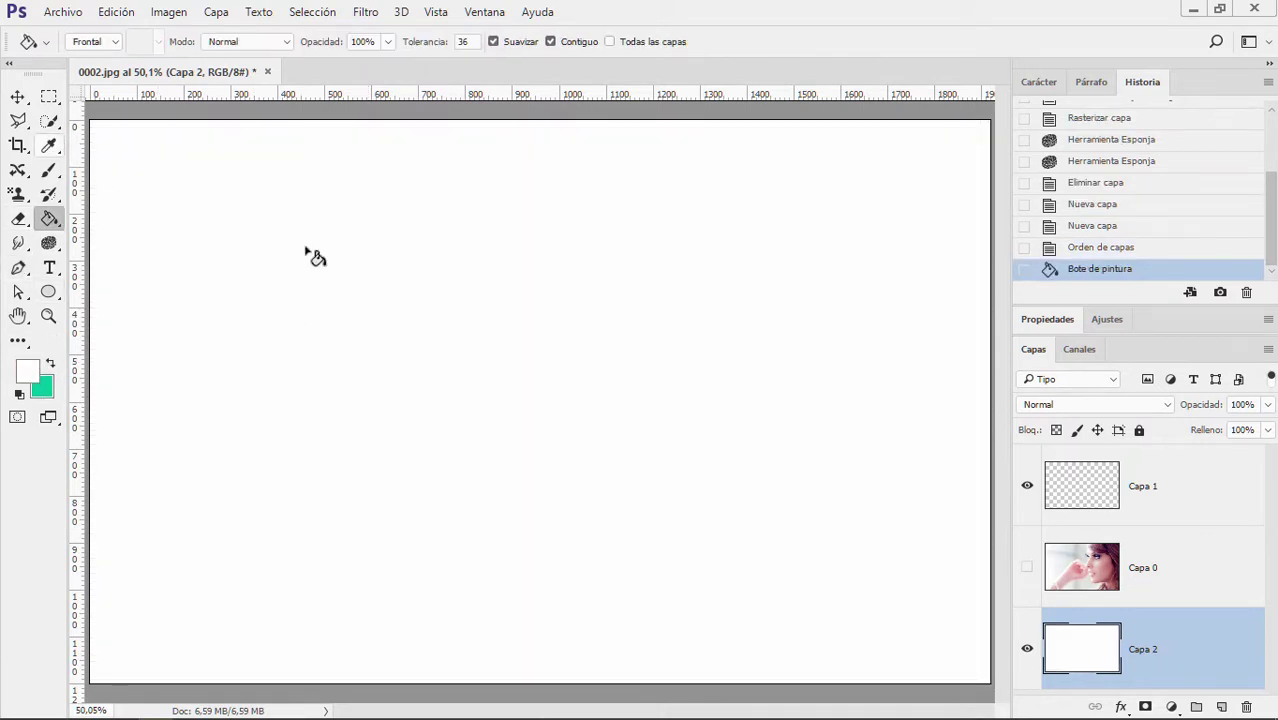
# Collapse the History panel and lock Capa 2 completely
pyautogui.click(1142, 82)
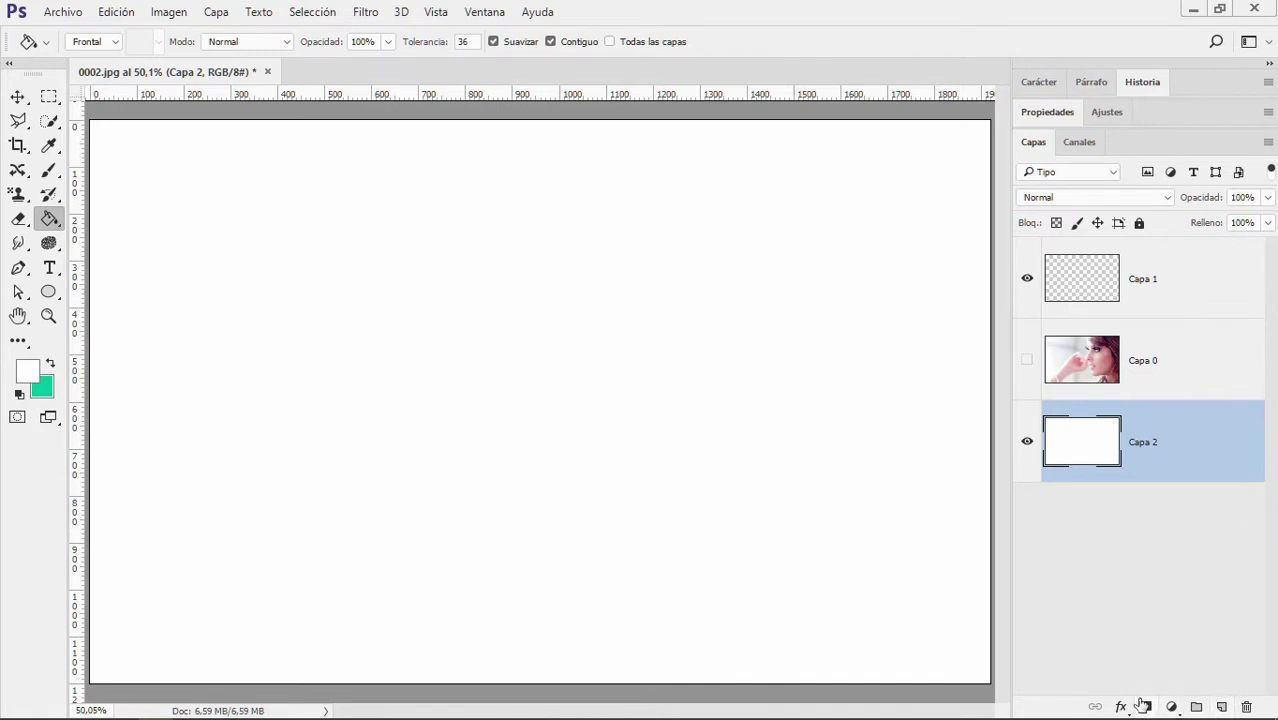
pyautogui.click(1139, 223)
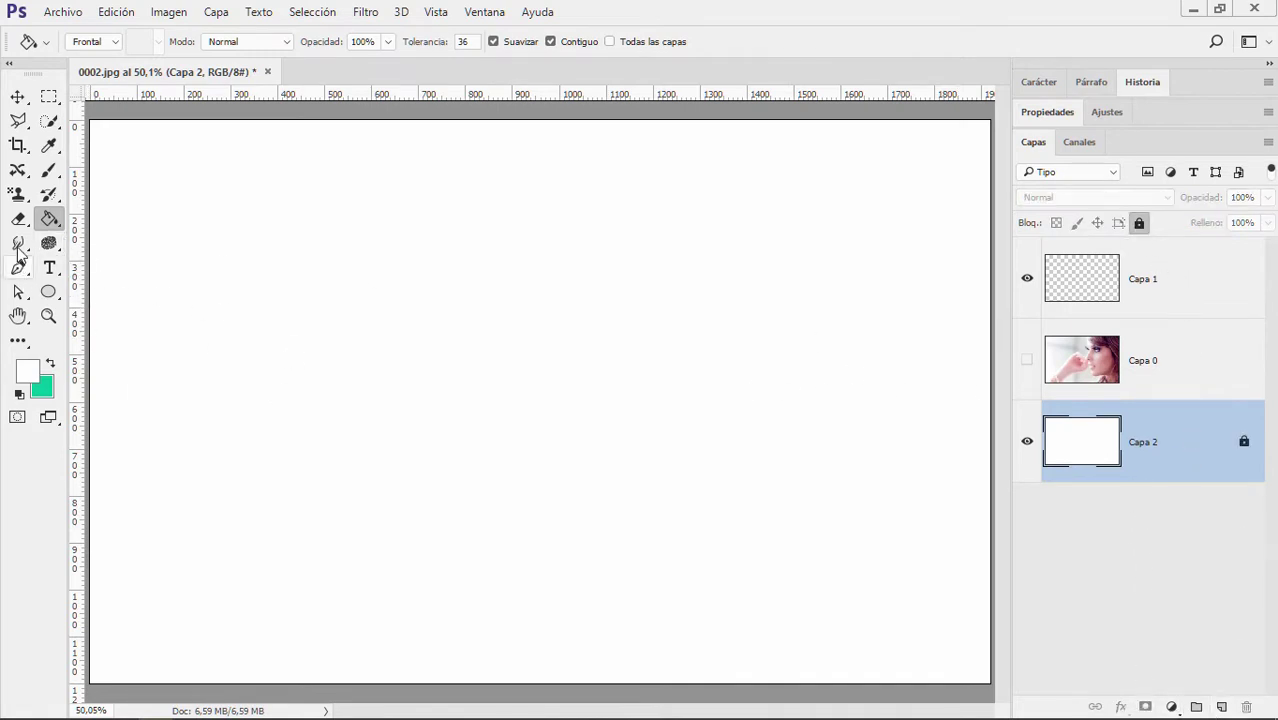
pyautogui.click(18, 292)
pyautogui.click(19, 272)
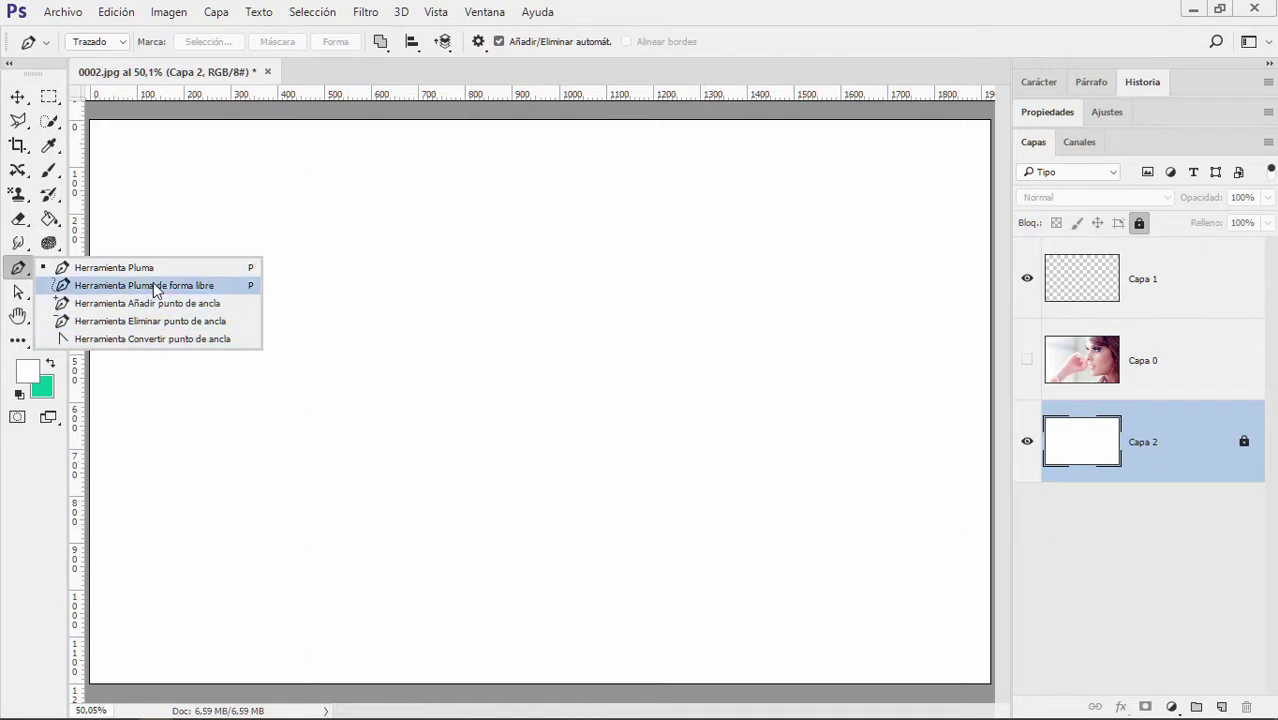
# Make Capa 1 active and switch the pen's tool mode from Trazado to Forma
pyautogui.click(152, 286)
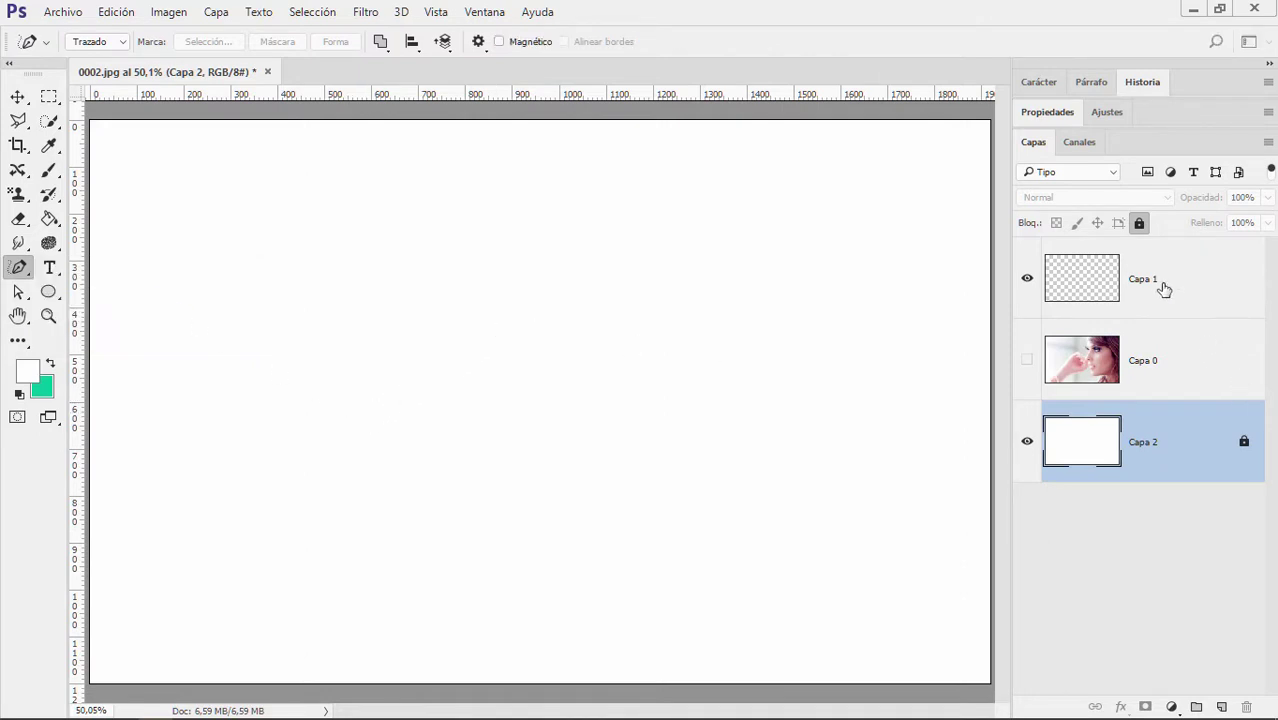
pyautogui.click(1160, 289)
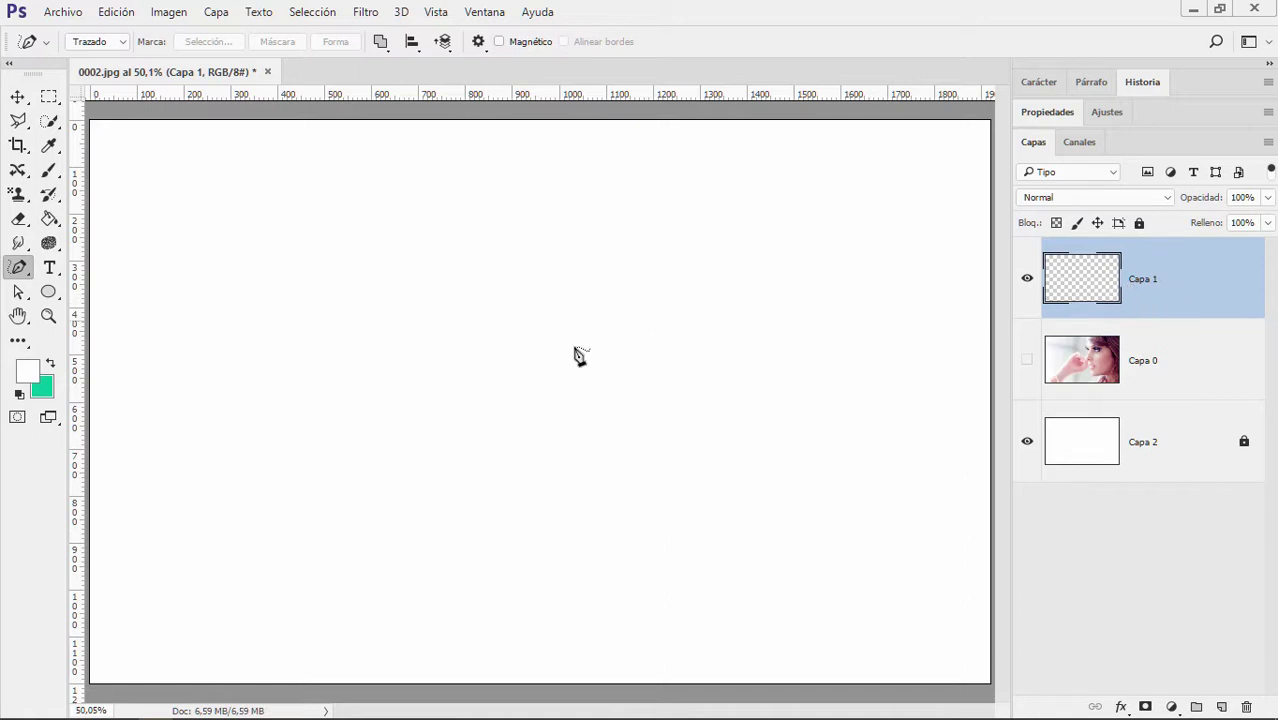
pyautogui.click(123, 45)
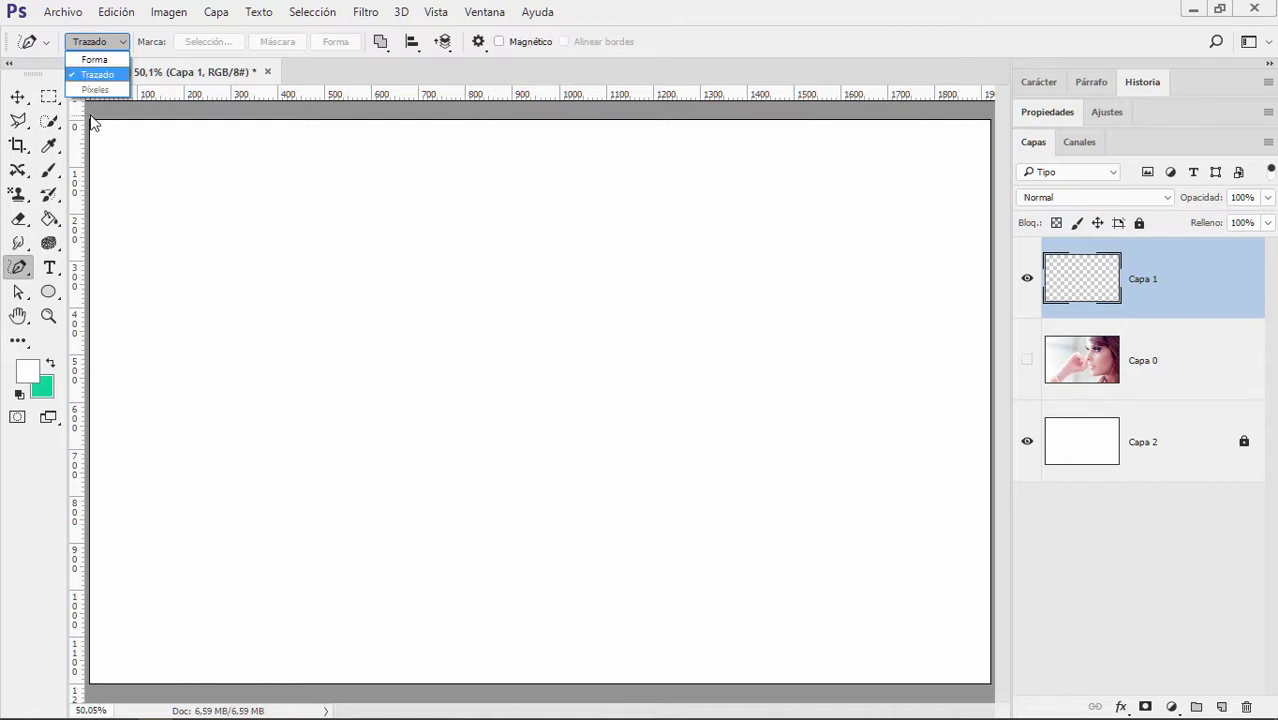
pyautogui.click(96, 61)
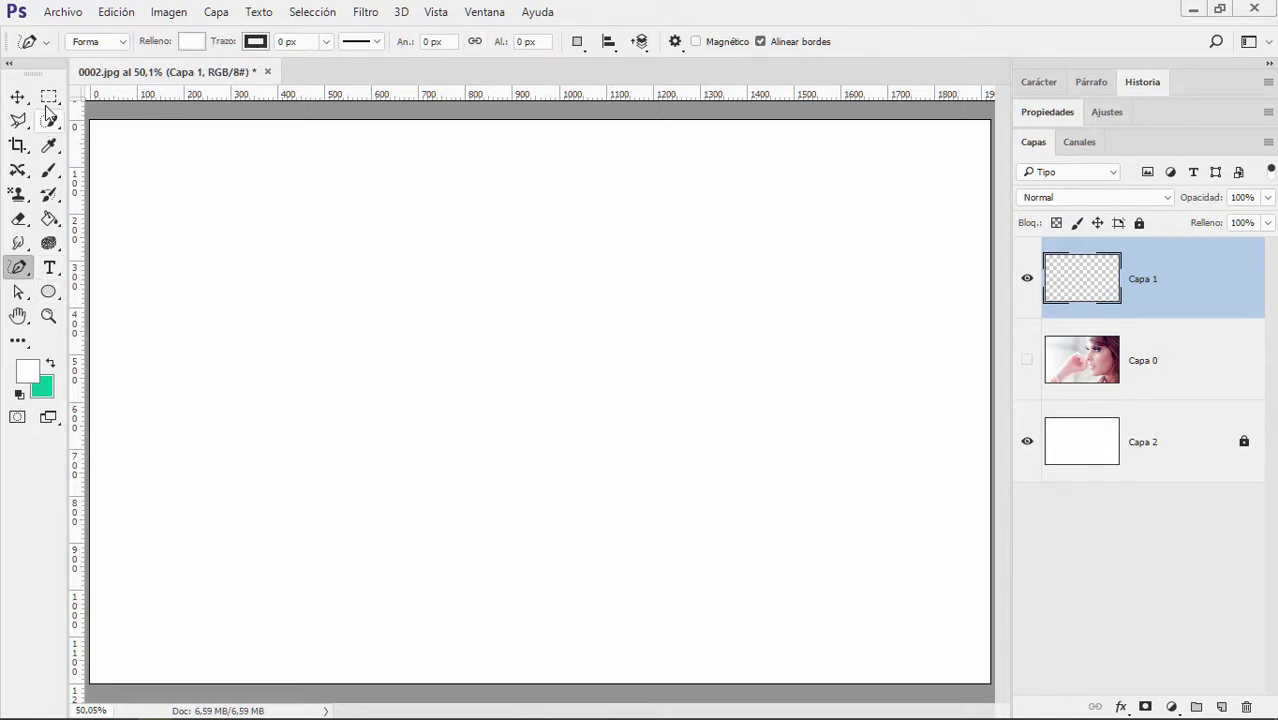
# Set up the Rectangle tool with a red foreground colour and a thin stroke
pyautogui.click(48, 291)
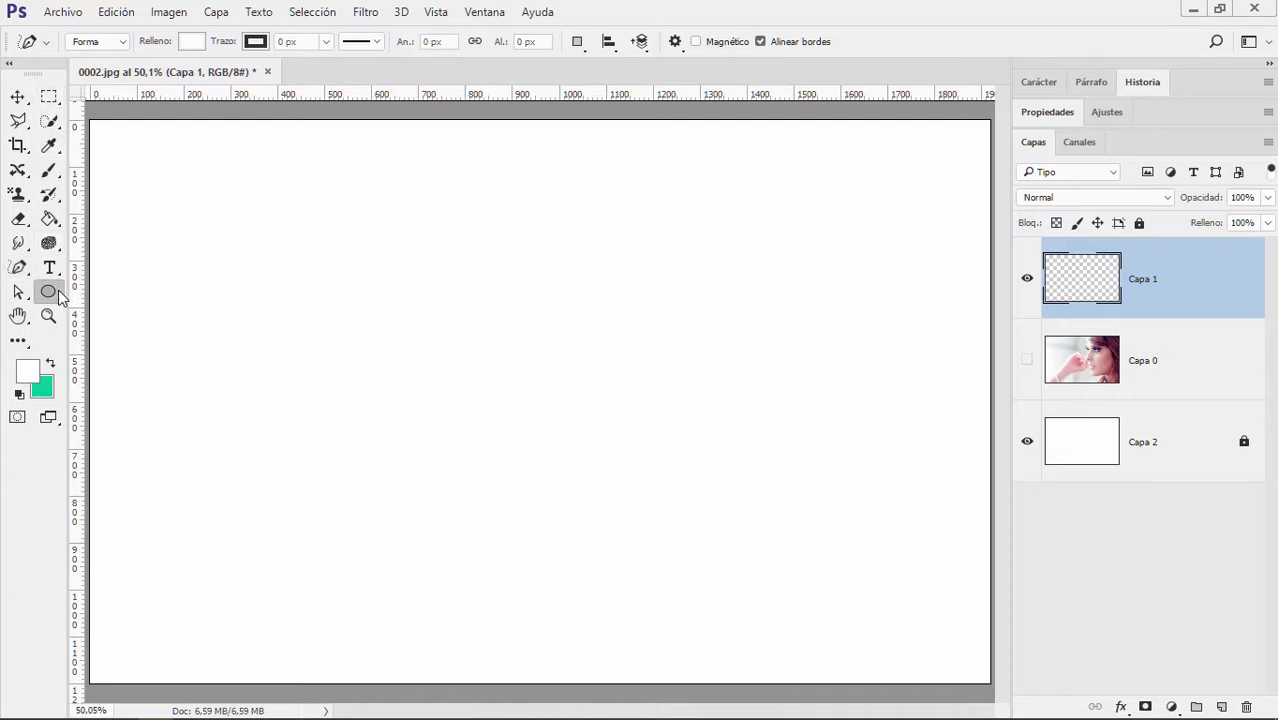
pyautogui.click(118, 293)
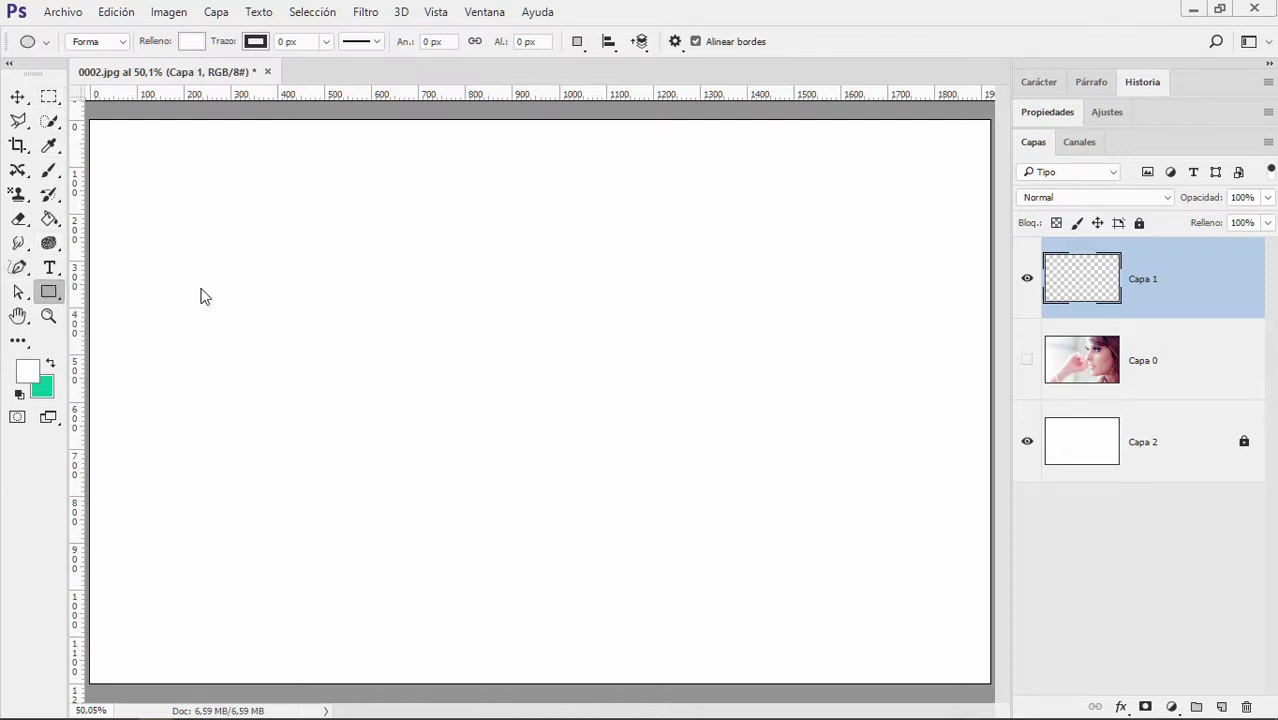
pyautogui.click(33, 373)
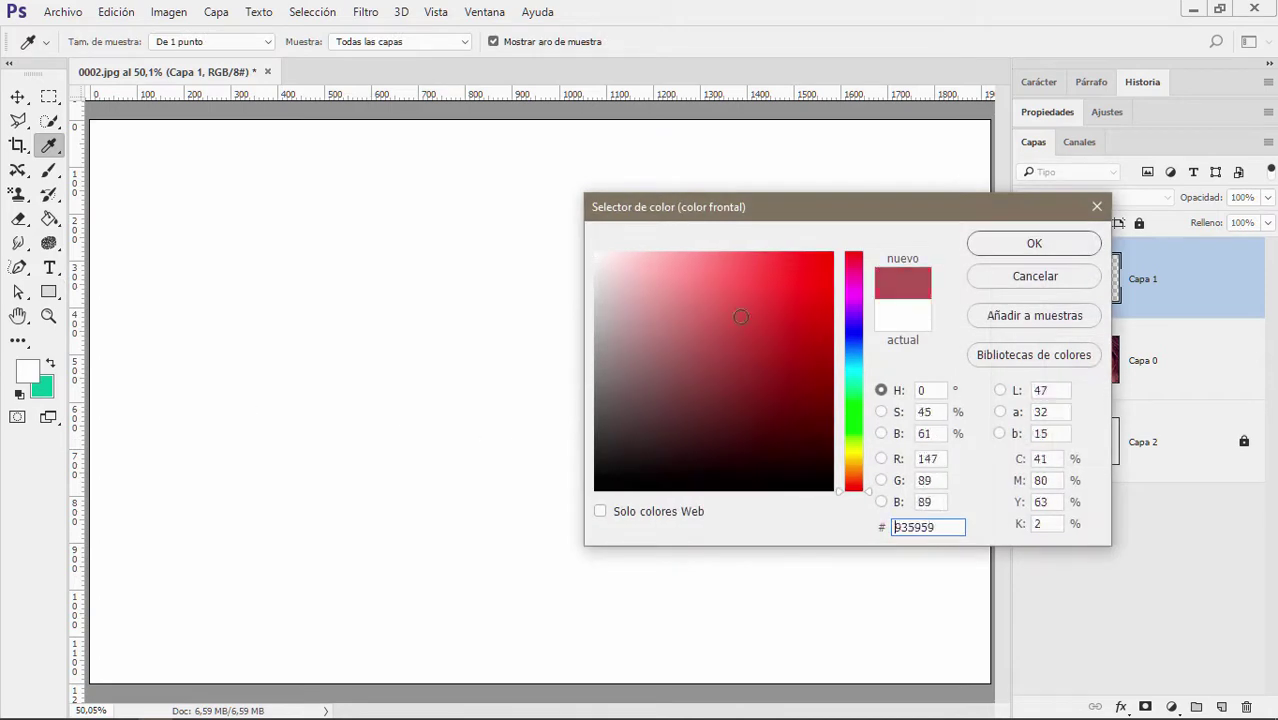
pyautogui.moveTo(737, 311); pyautogui.dragTo(807, 283)
pyautogui.click(1033, 247)
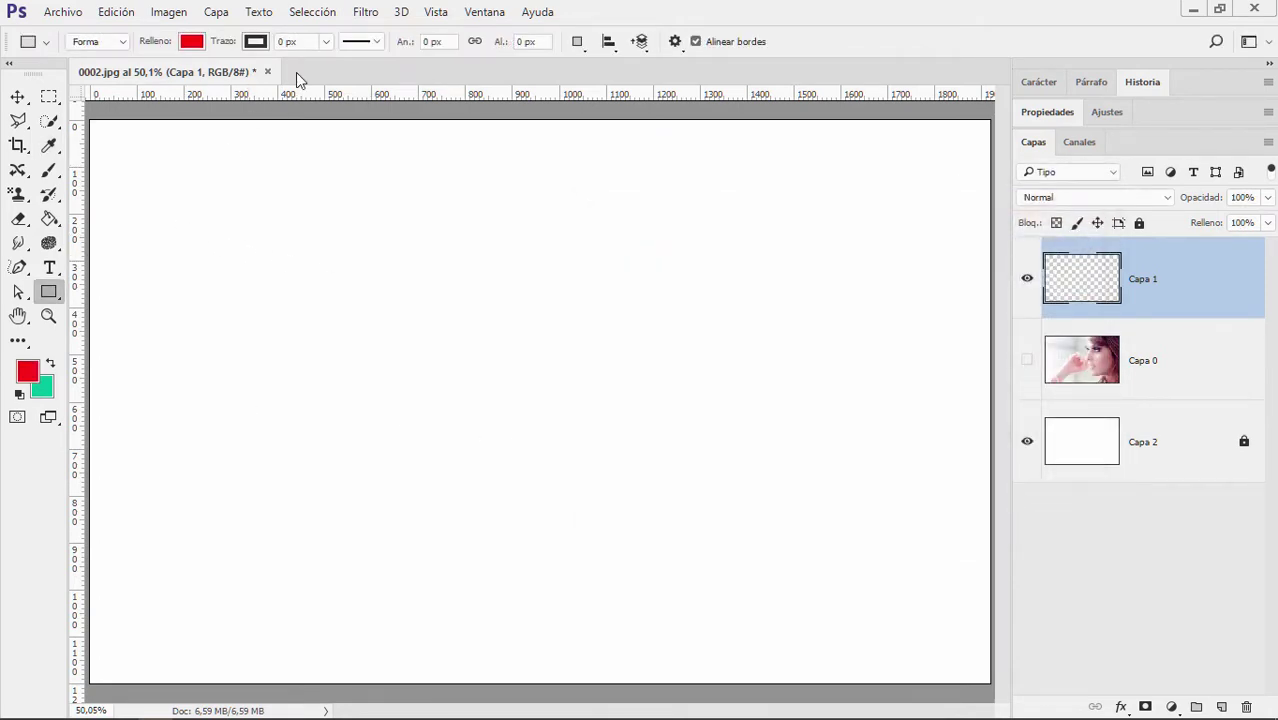
pyautogui.click(325, 42)
pyautogui.moveTo(325, 72); pyautogui.dragTo(341, 68)
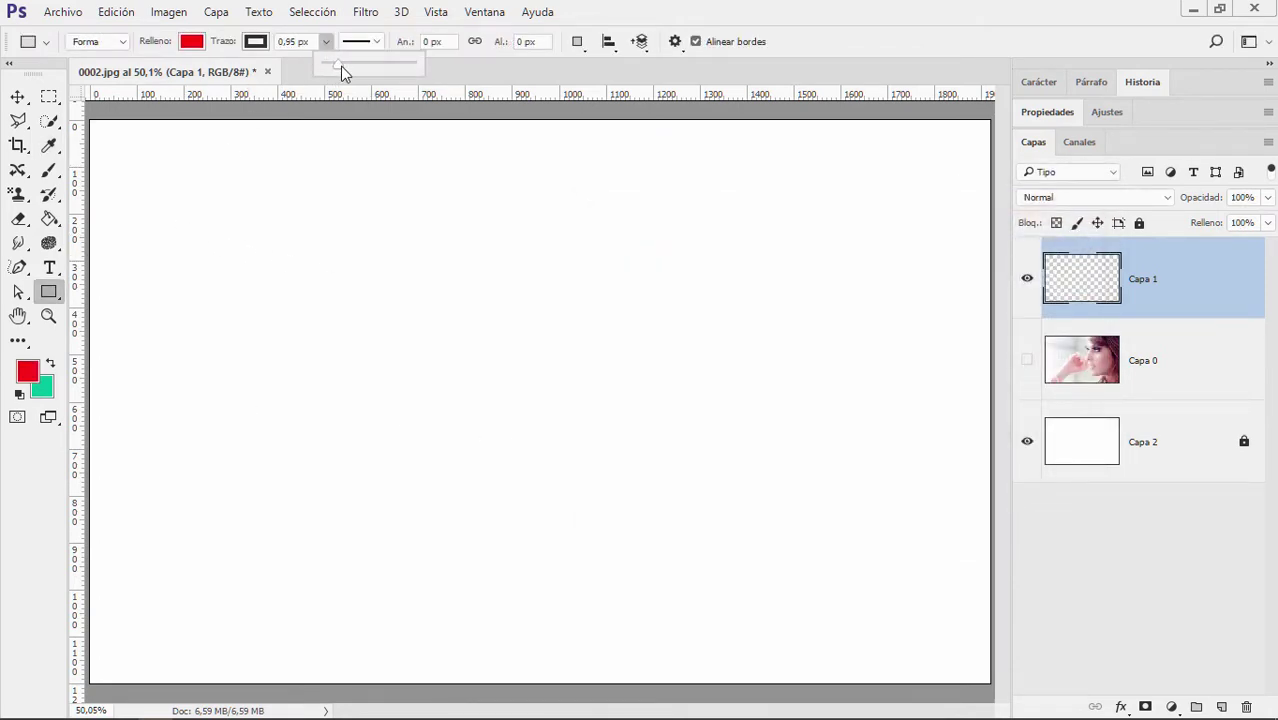
# Draw the 1326 × 758 px red rectangle and thicken its stroke to 33,92 px
pyautogui.moveTo(185, 233); pyautogui.dragTo(807, 588)
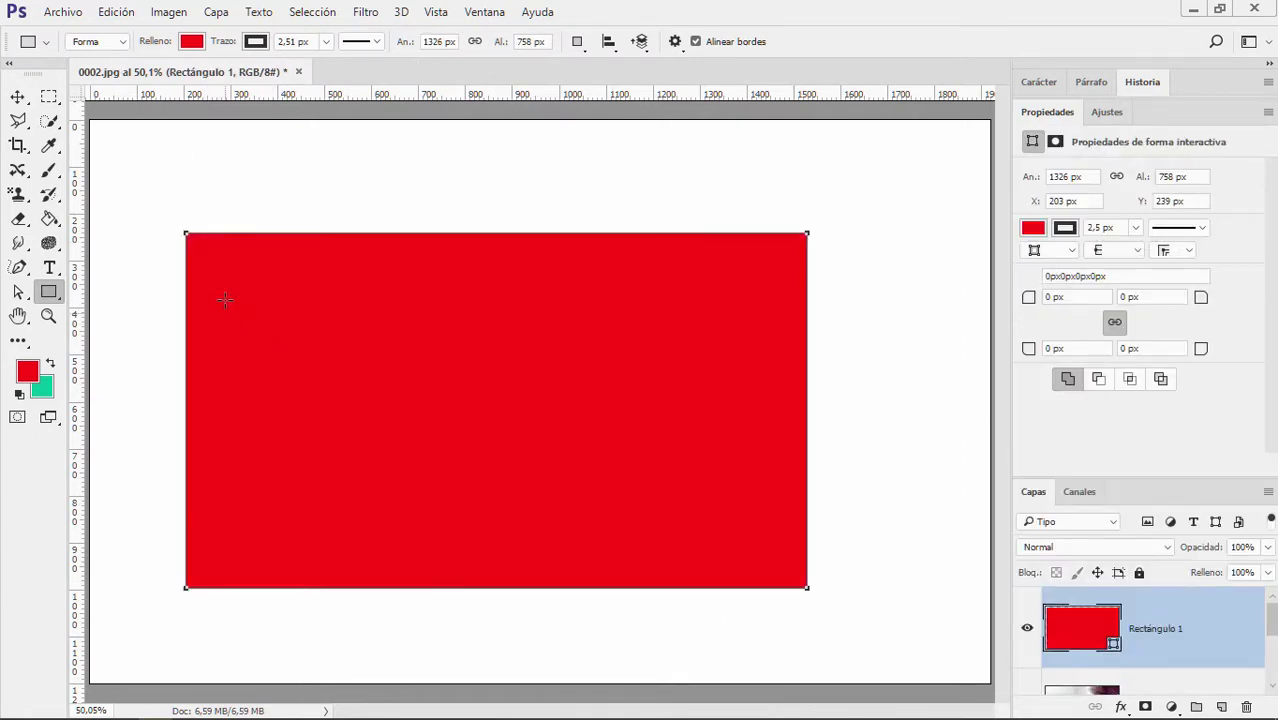
pyautogui.click(326, 43)
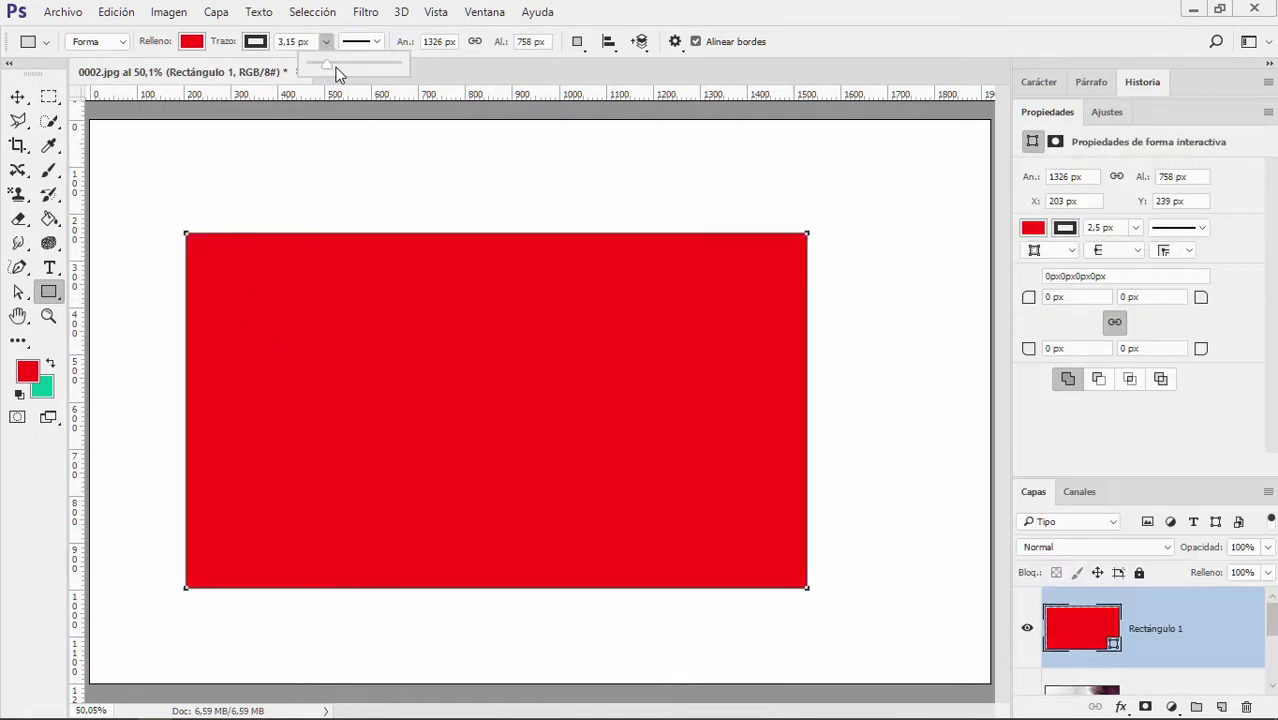
pyautogui.moveTo(337, 74)
pyautogui.mouseDown()
pyautogui.moveTo(381, 80)
pyautogui.moveTo(352, 70)
pyautogui.moveTo(372, 68)
pyautogui.mouseUp()
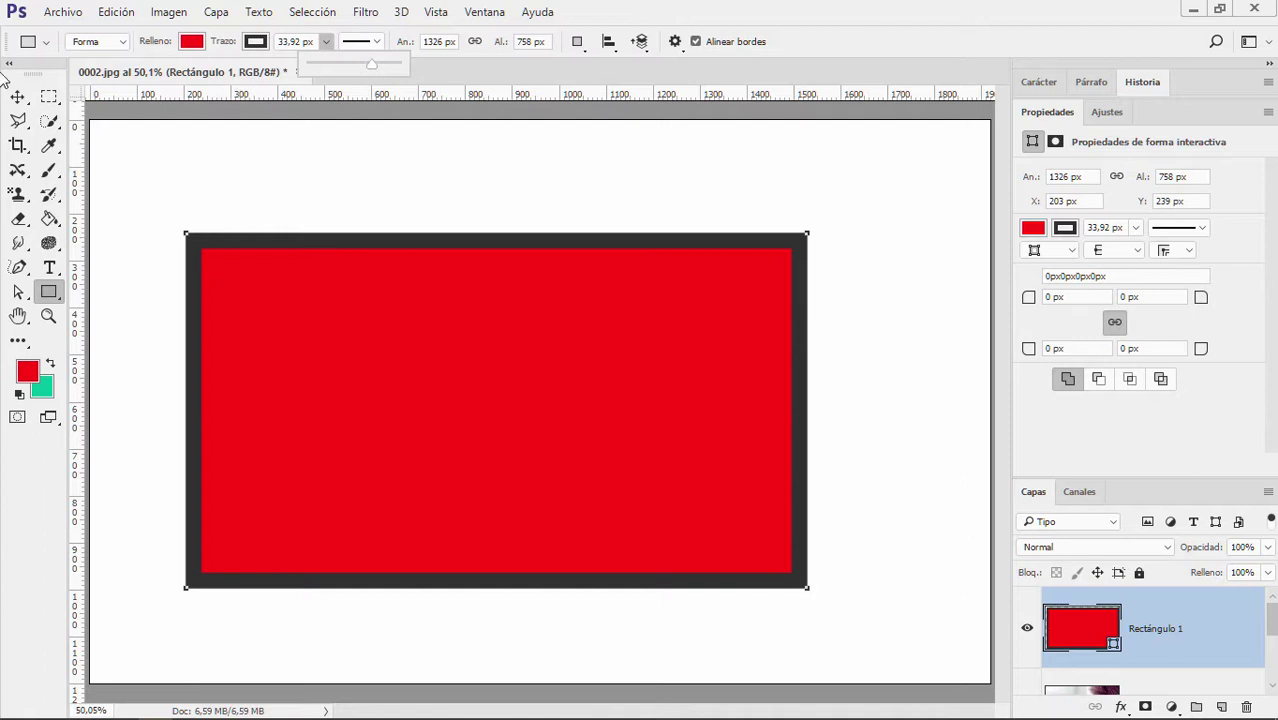
pyautogui.click(17, 96)
pyautogui.moveTo(130, 184); pyautogui.dragTo(428, 506)
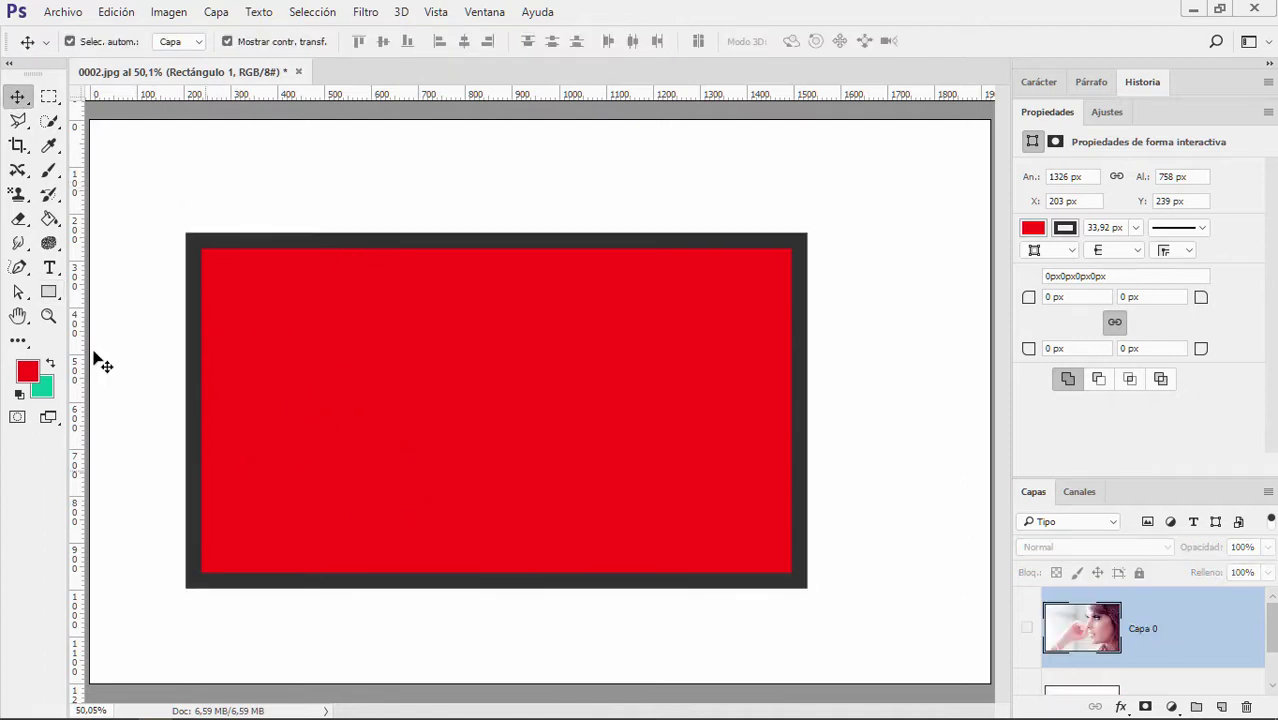
# Delete the rectangle and draw a red blob with the Freeform Pen in Forma mode
pyautogui.press('Delete')
pyautogui.click(17, 267)
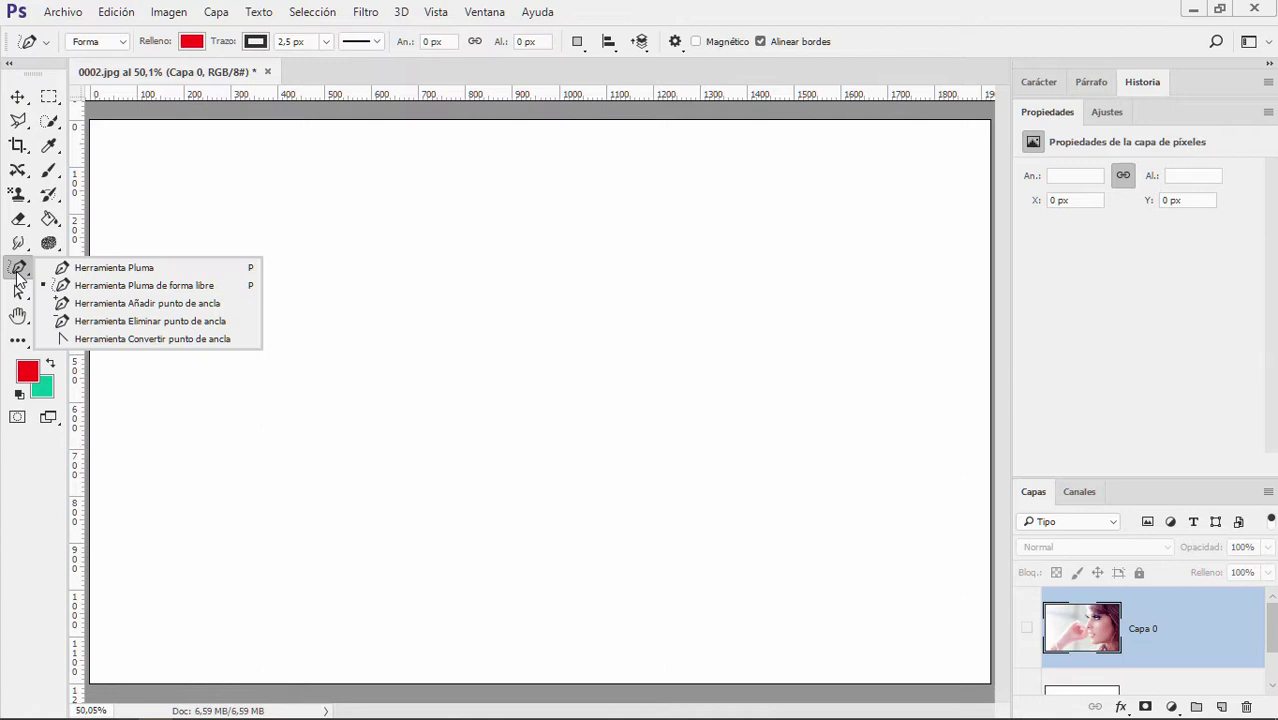
pyautogui.click(116, 288)
pyautogui.click(122, 43)
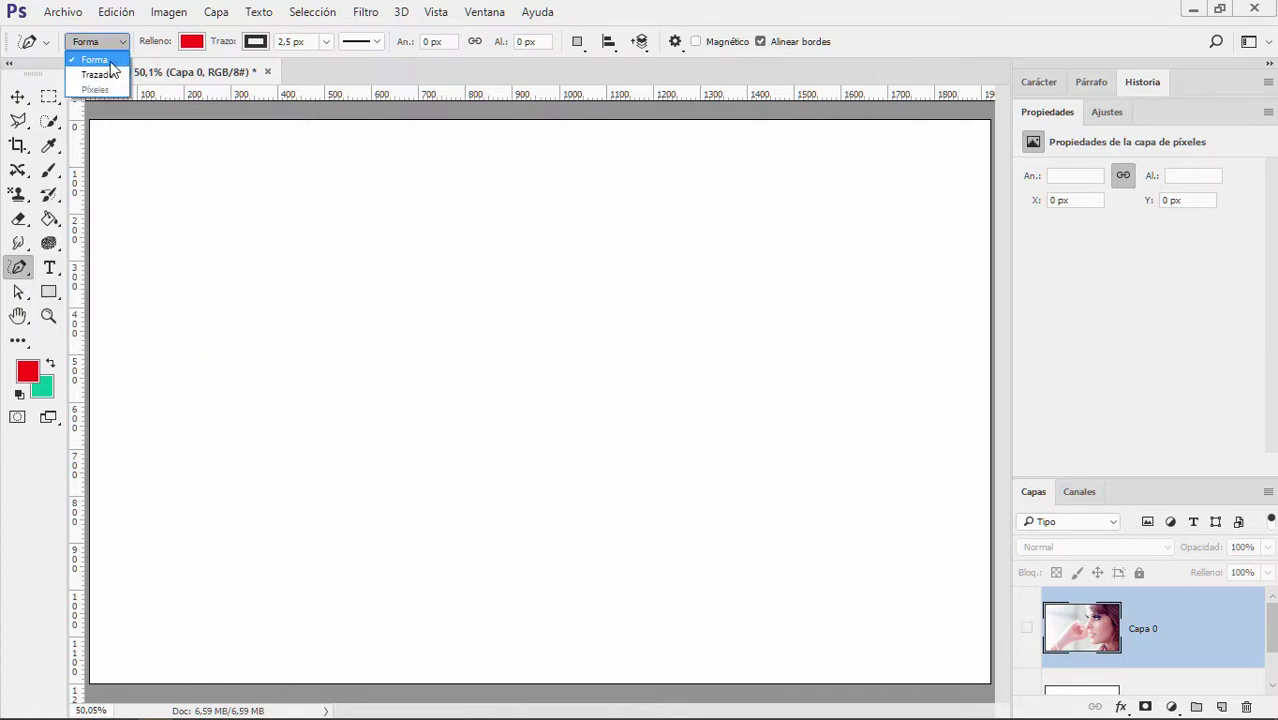
pyautogui.click(105, 61)
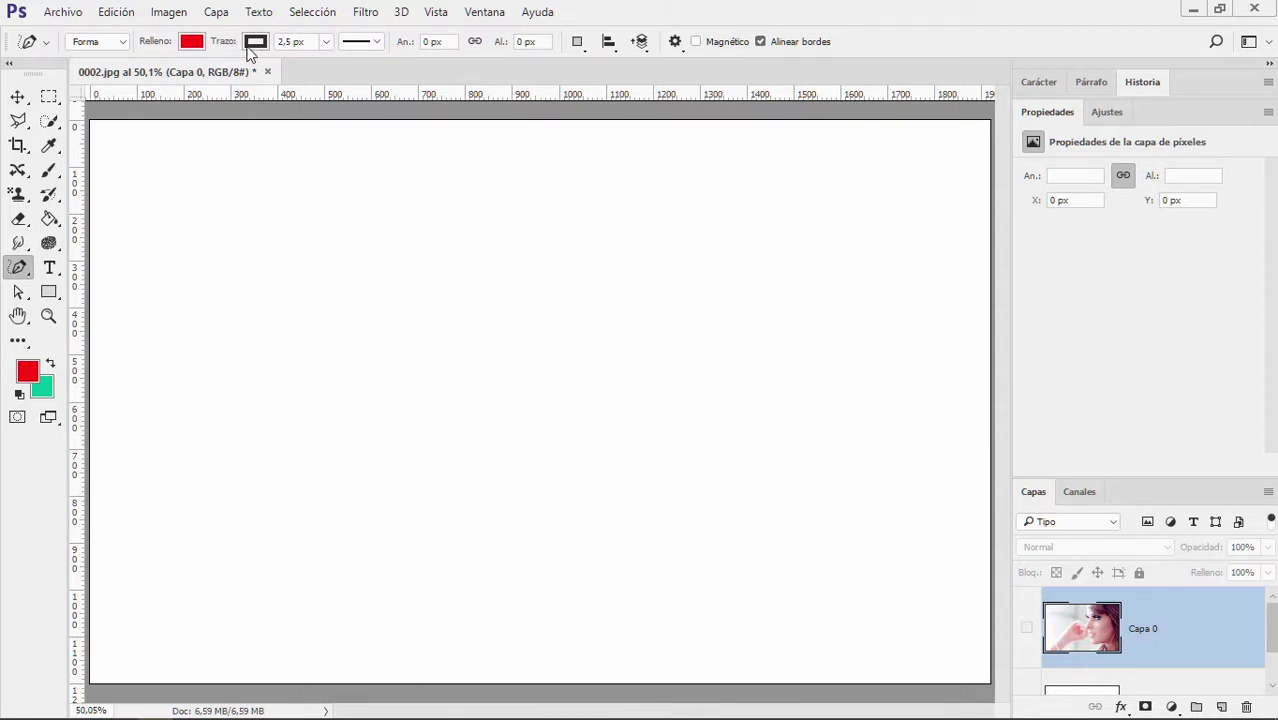
pyautogui.moveTo(362, 258)
pyautogui.mouseDown()
pyautogui.moveTo(234, 377)
pyautogui.moveTo(451, 616)
pyautogui.moveTo(602, 228)
pyautogui.moveTo(365, 268)
pyautogui.mouseUp()
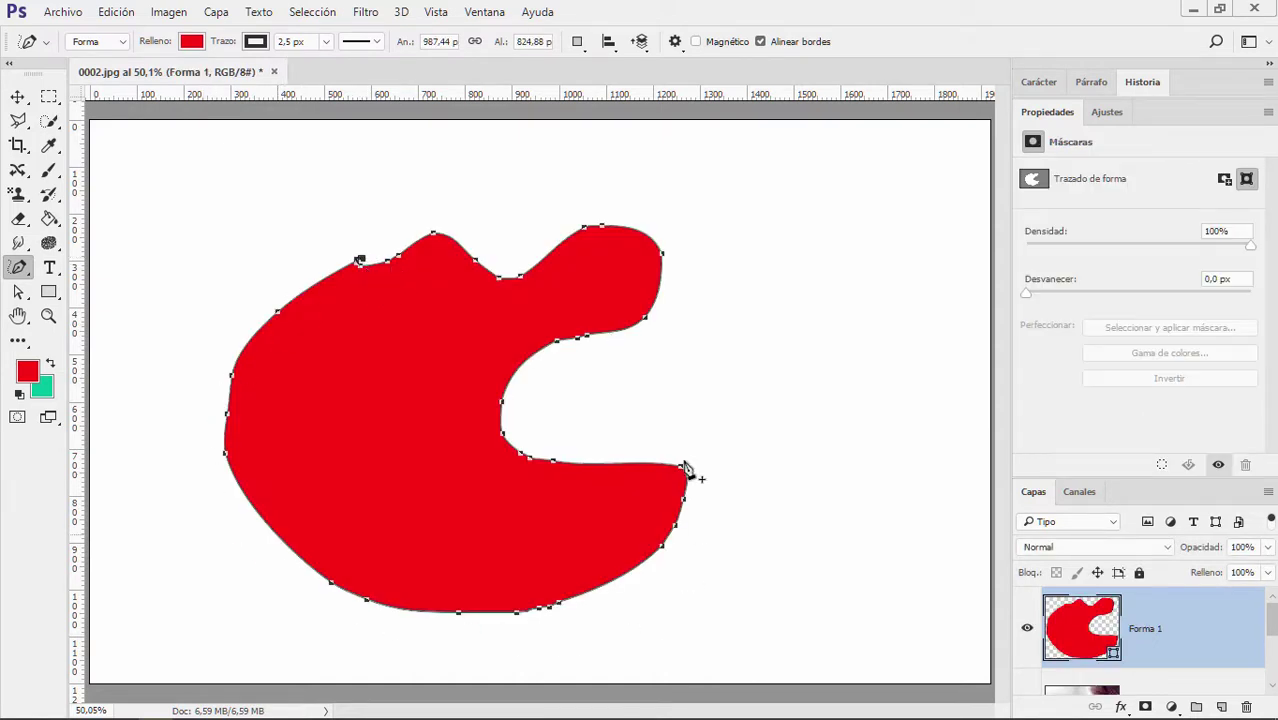
# Thicken the blob's dark outline, shift it up and right, then delete it
pyautogui.click(325, 41)
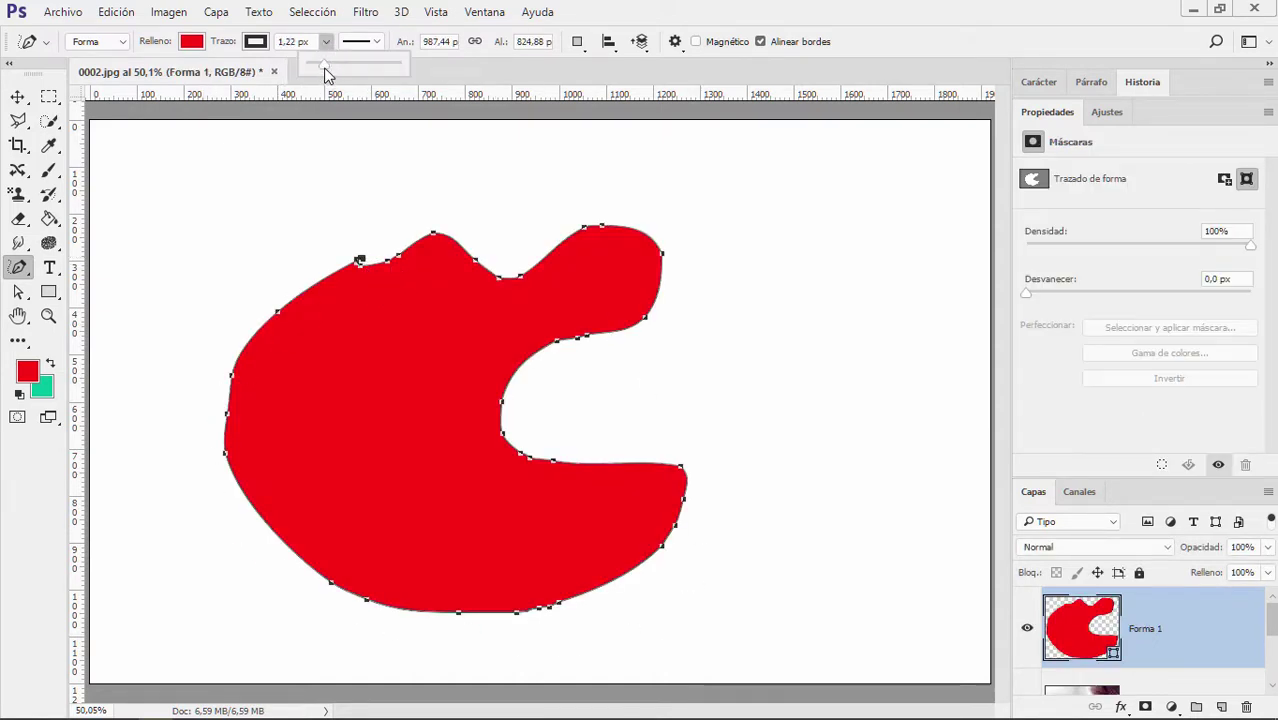
pyautogui.moveTo(325, 70); pyautogui.dragTo(362, 71)
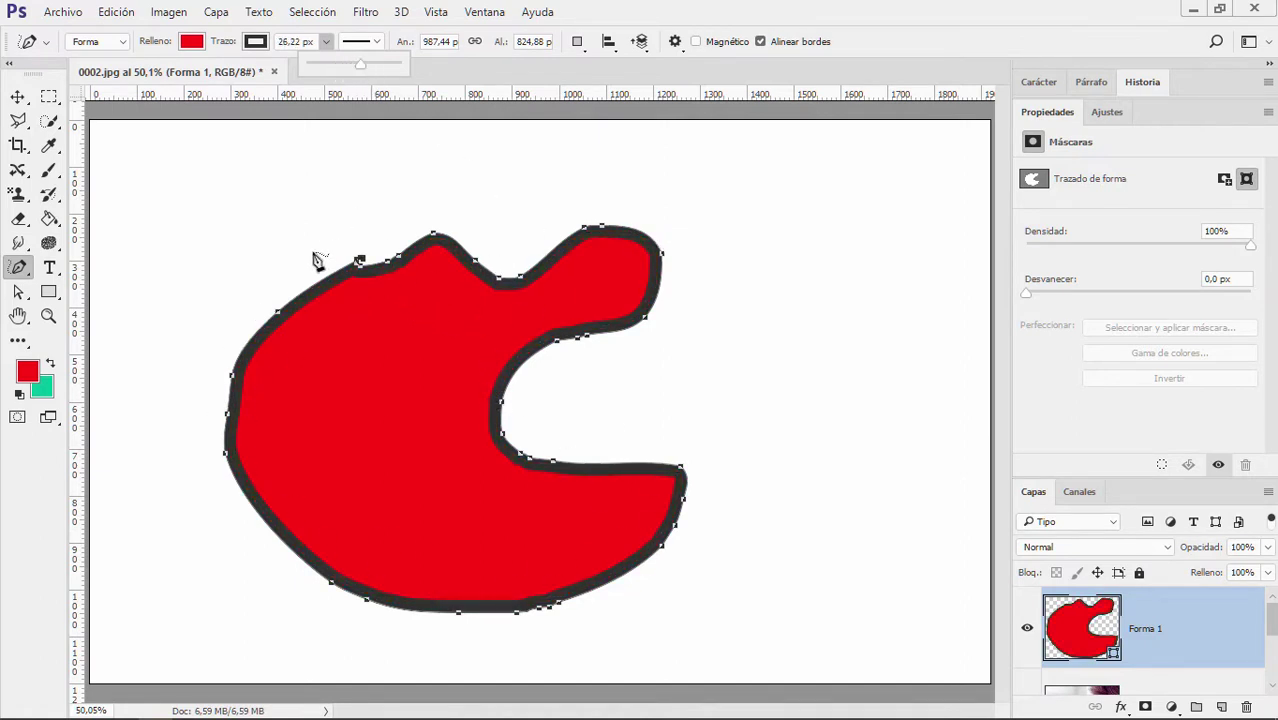
pyautogui.click(17, 97)
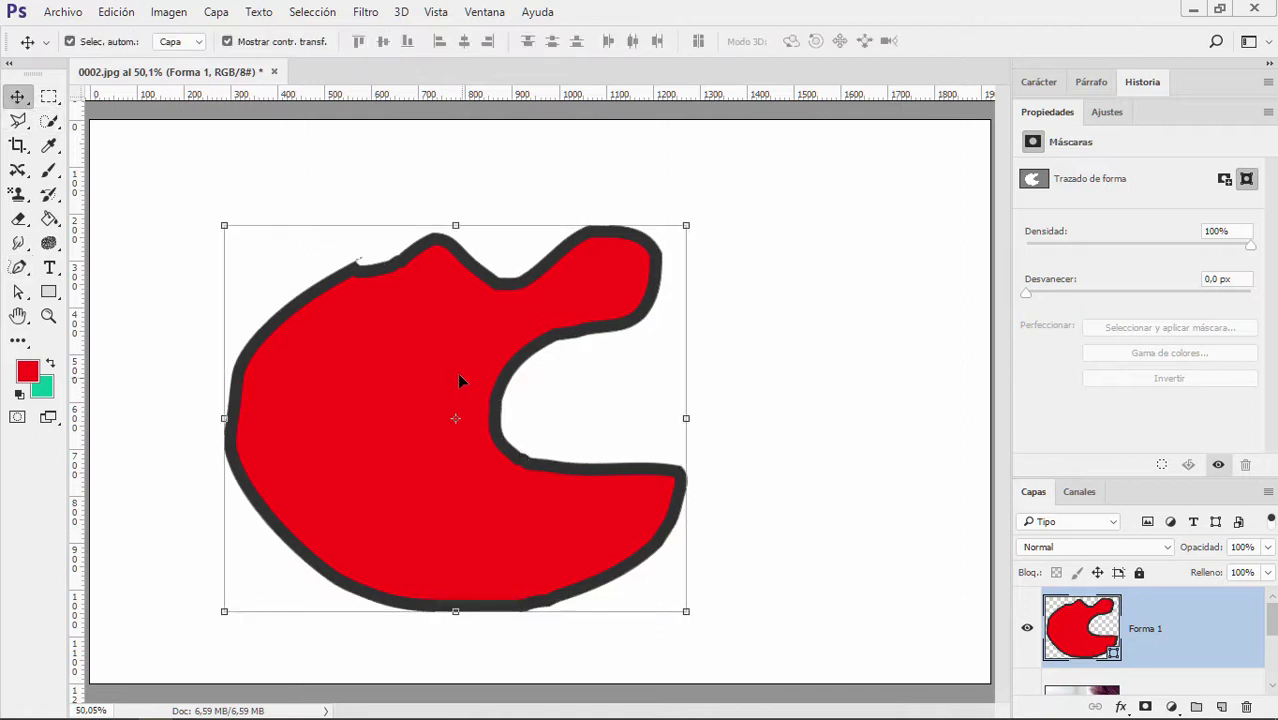
pyautogui.click(224, 226)
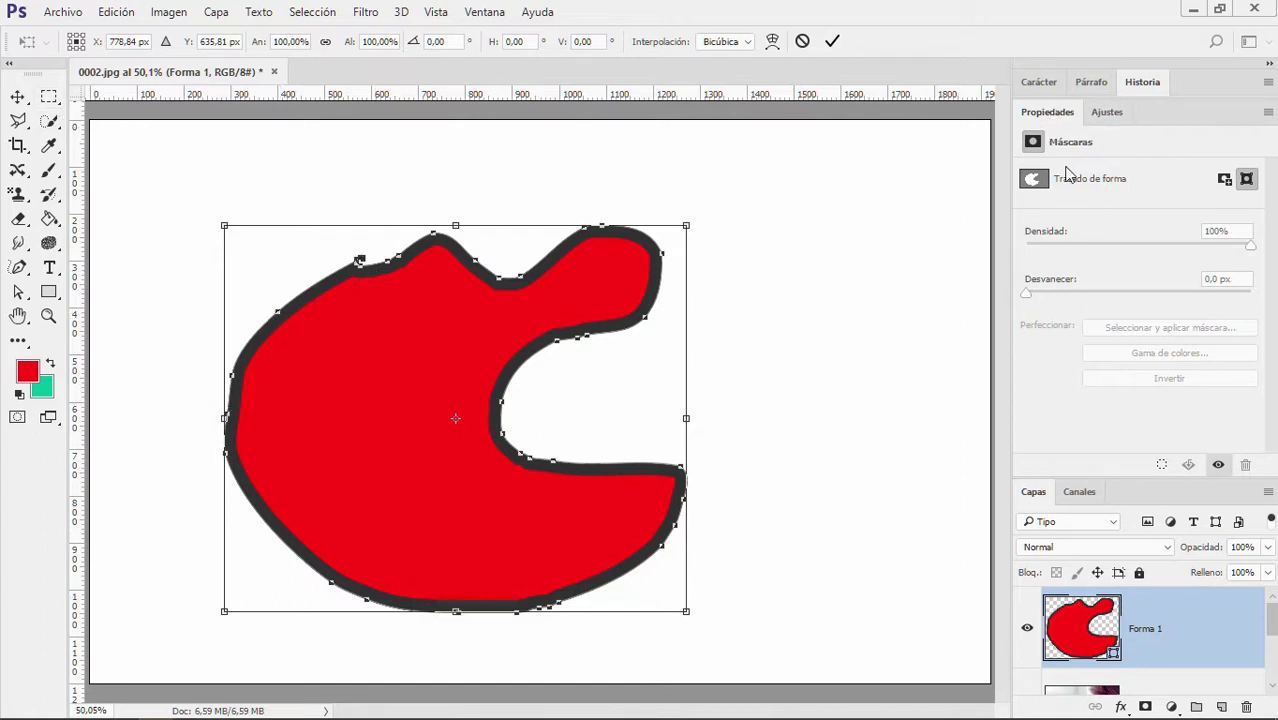
pyautogui.click(18, 96)
pyautogui.click(900, 447)
pyautogui.click(384, 359)
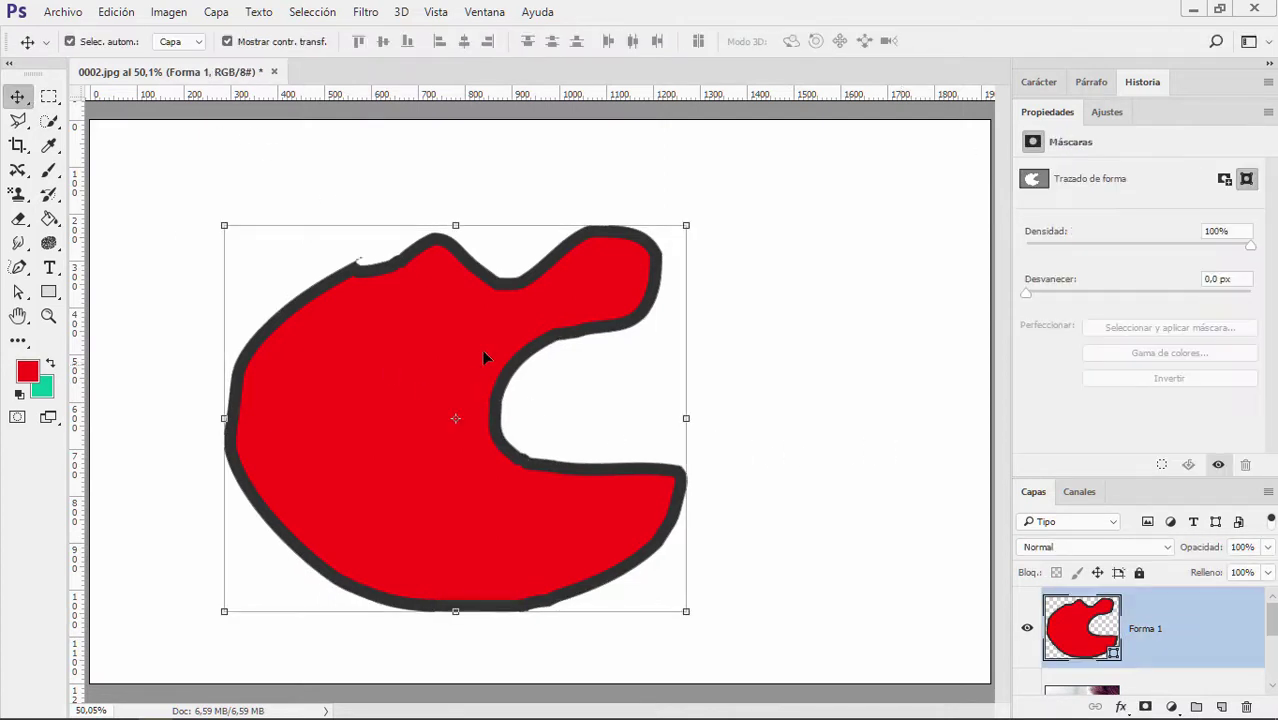
pyautogui.moveTo(468, 346); pyautogui.dragTo(505, 315)
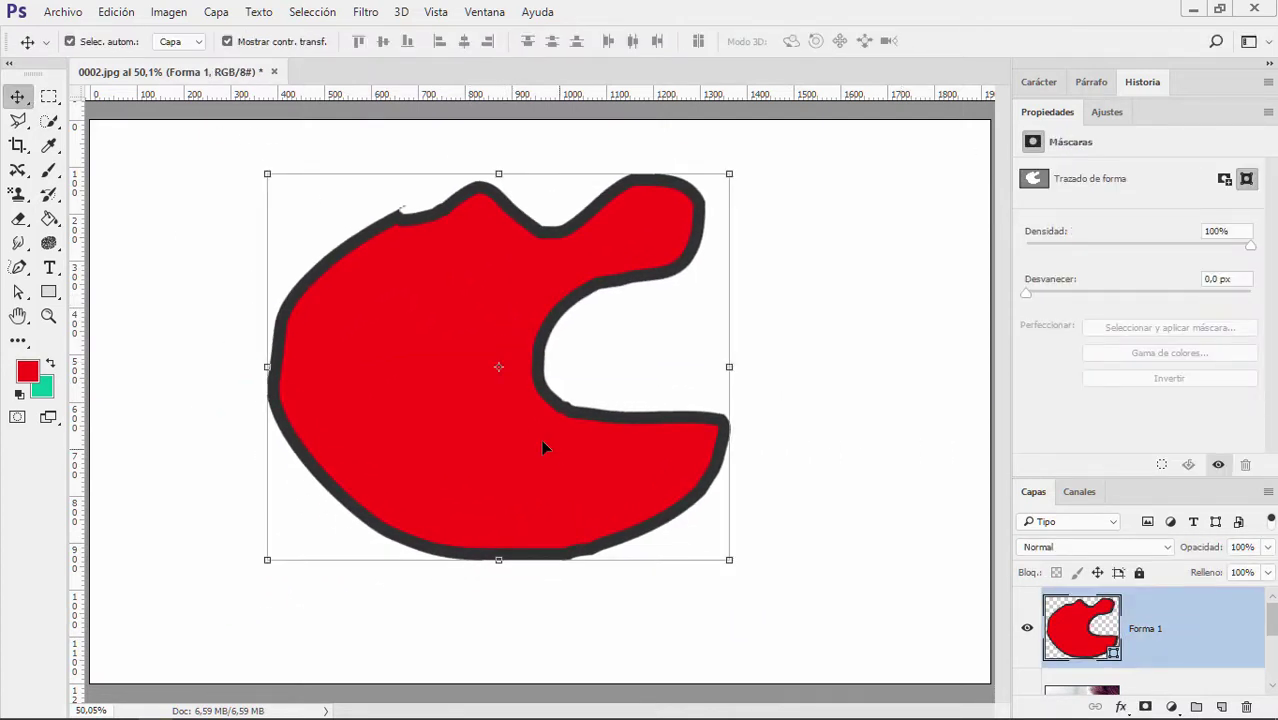
pyautogui.press('Delete')
# Set the Freeform Pen to draw plain paths instead of shapes
pyautogui.click(18, 267)
pyautogui.rightClick(18, 267)
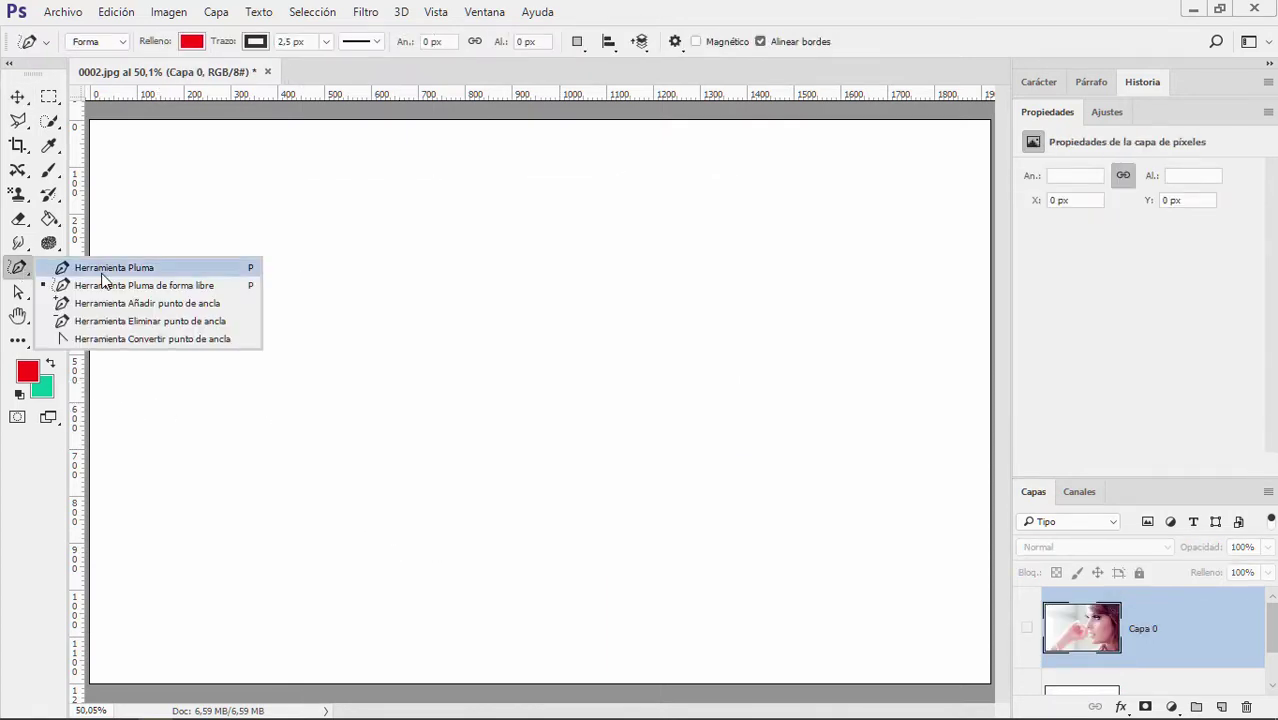
pyautogui.click(177, 287)
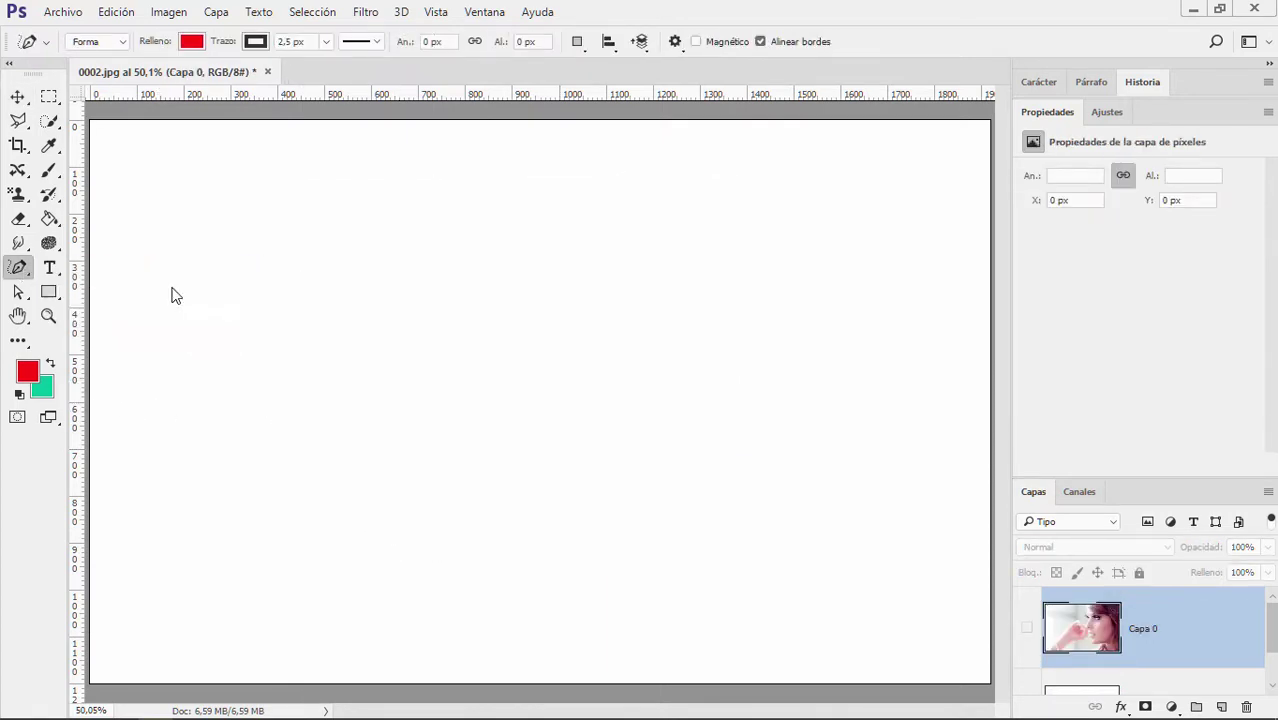
pyautogui.click(110, 41)
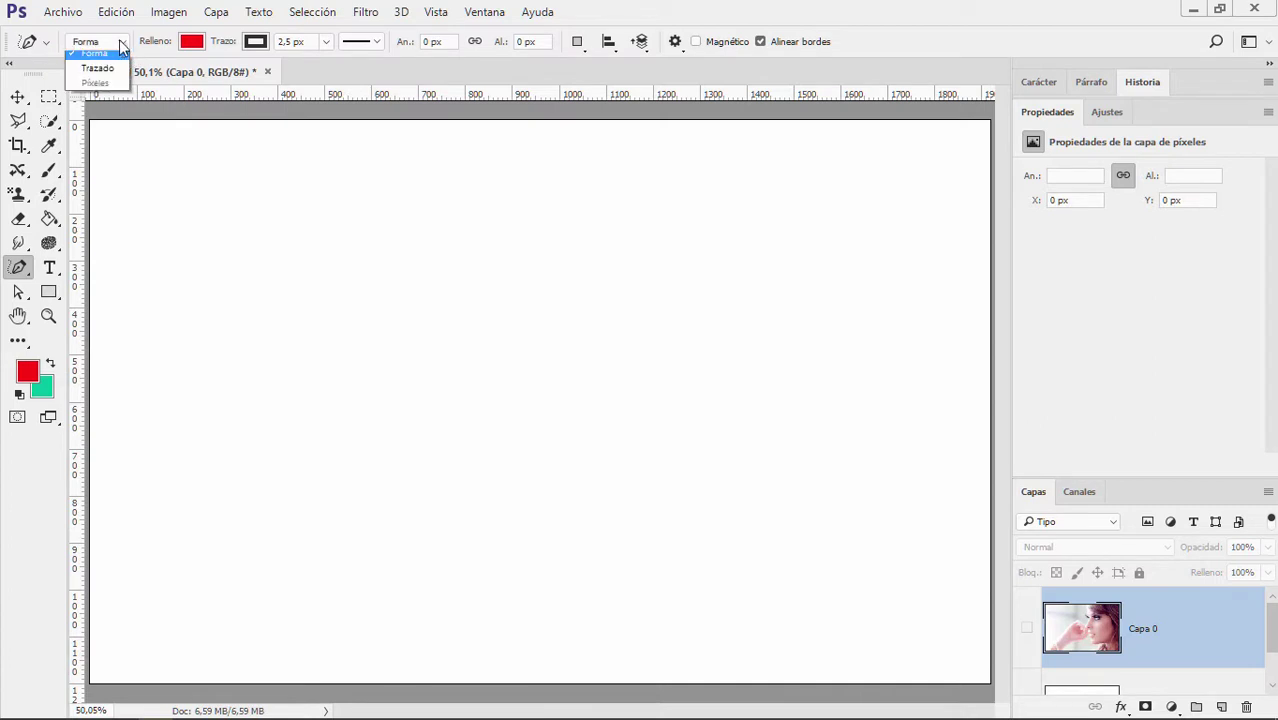
pyautogui.click(90, 72)
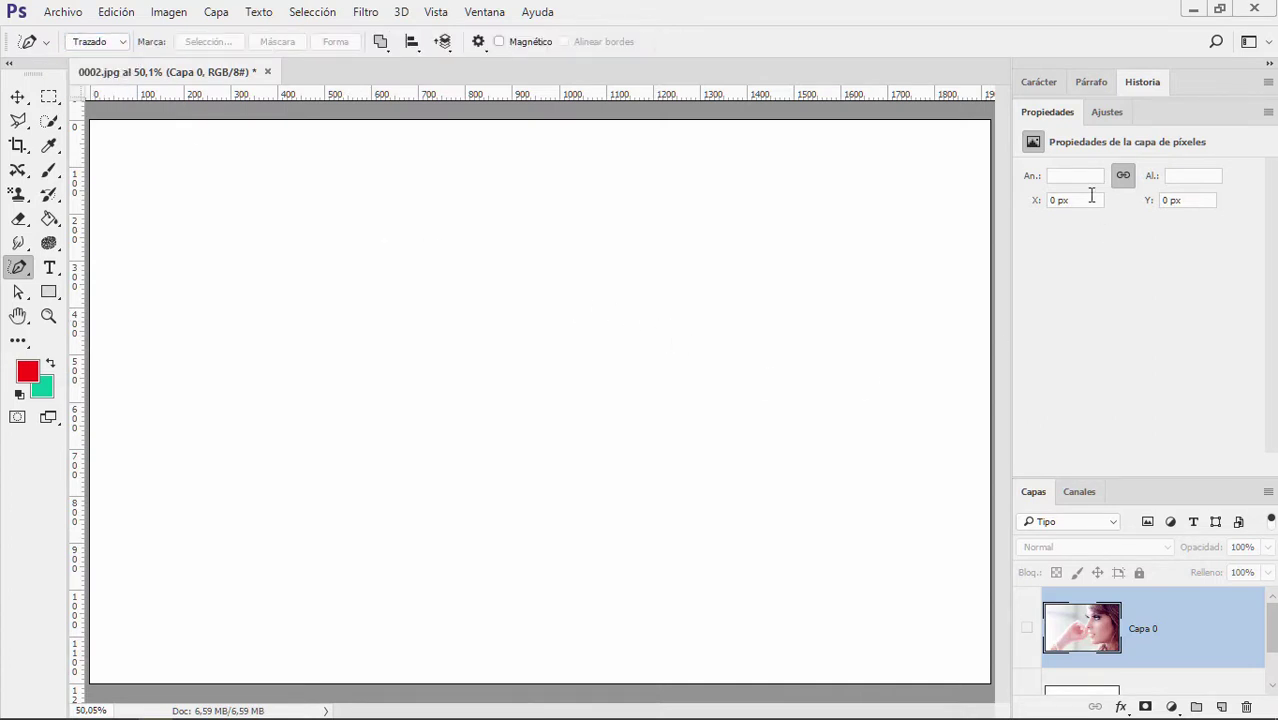
# Dock the empty Trazados paths panel beside the Layers and Channels panels
pyautogui.doubleClick(1047, 115)
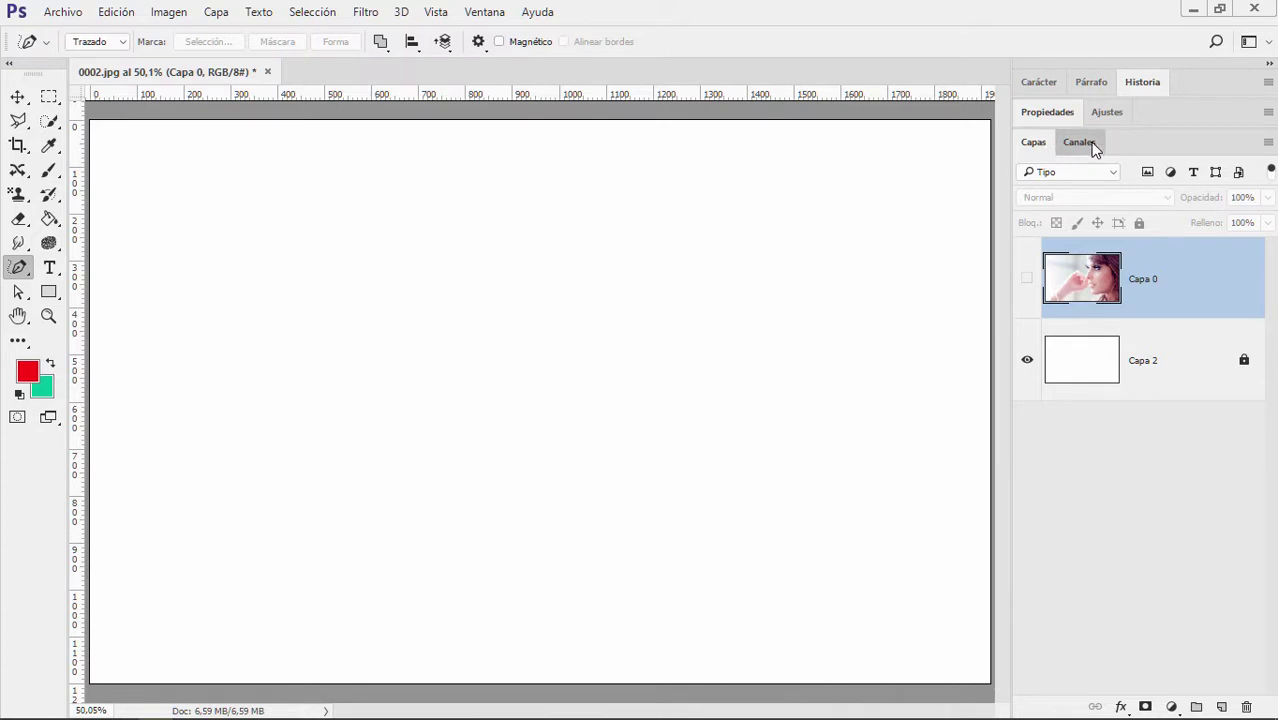
pyautogui.click(1088, 143)
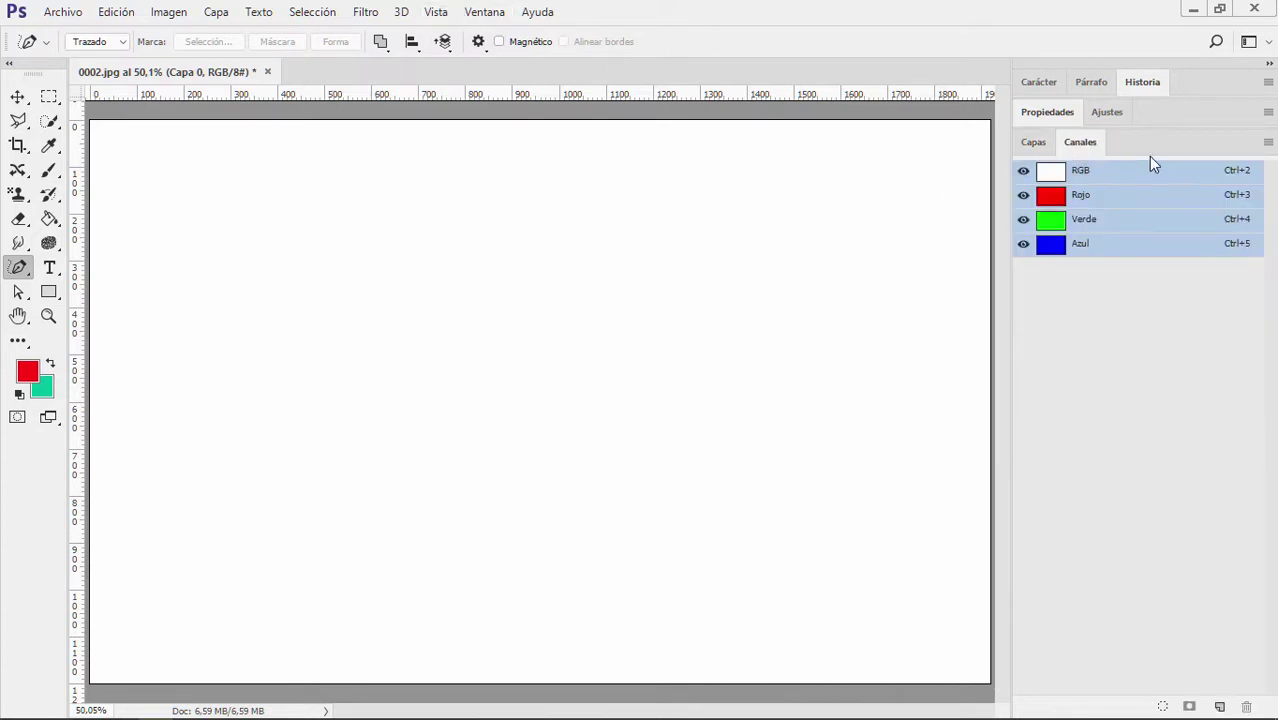
pyautogui.click(482, 14)
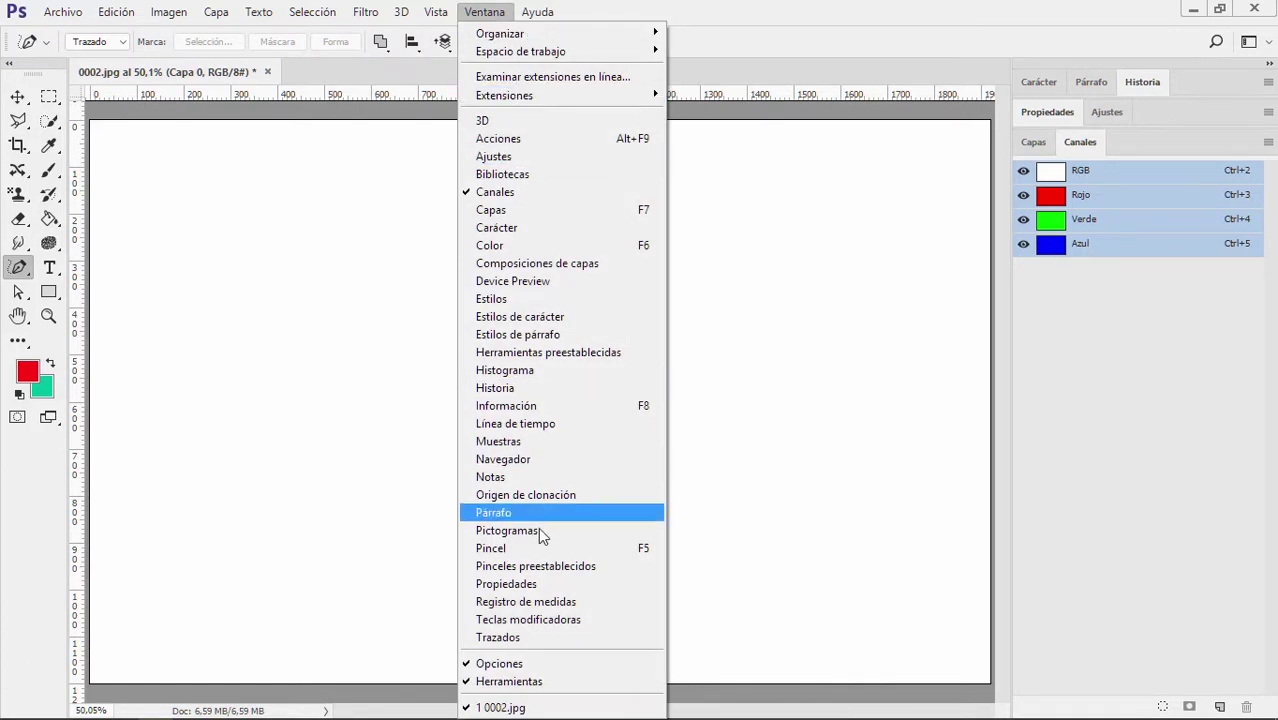
pyautogui.click(512, 637)
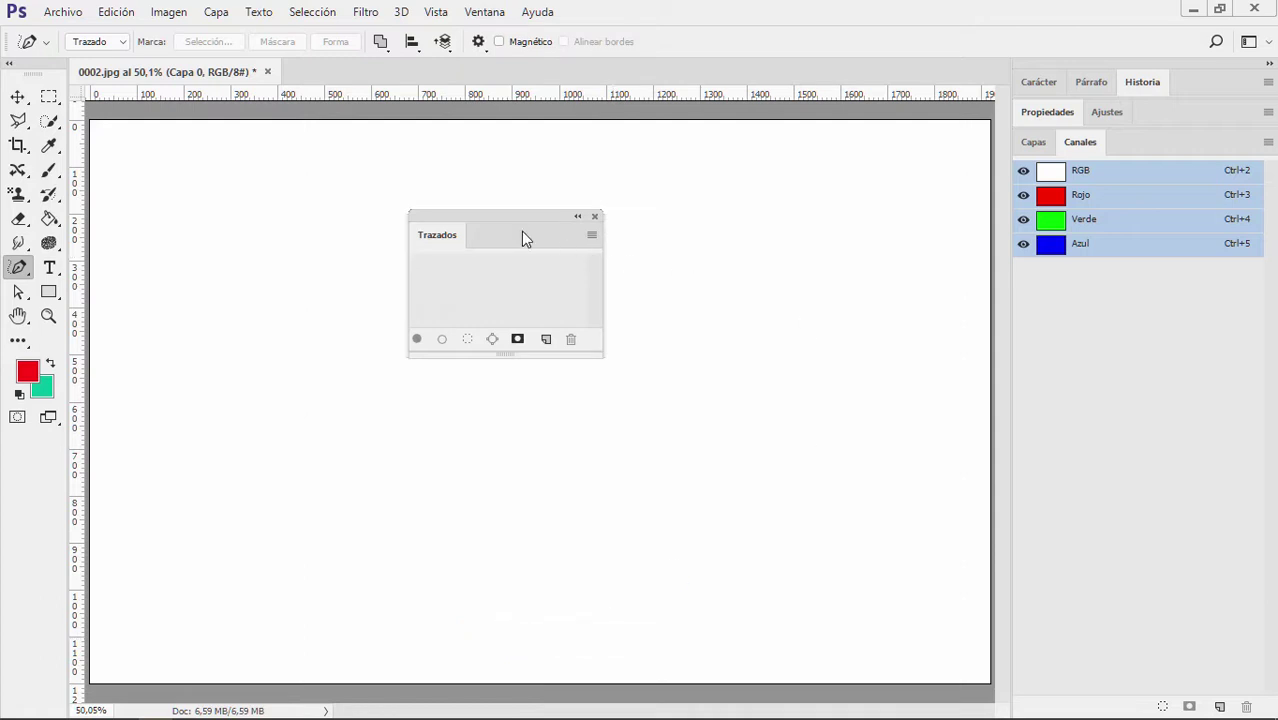
pyautogui.moveTo(440, 237); pyautogui.dragTo(1140, 145)
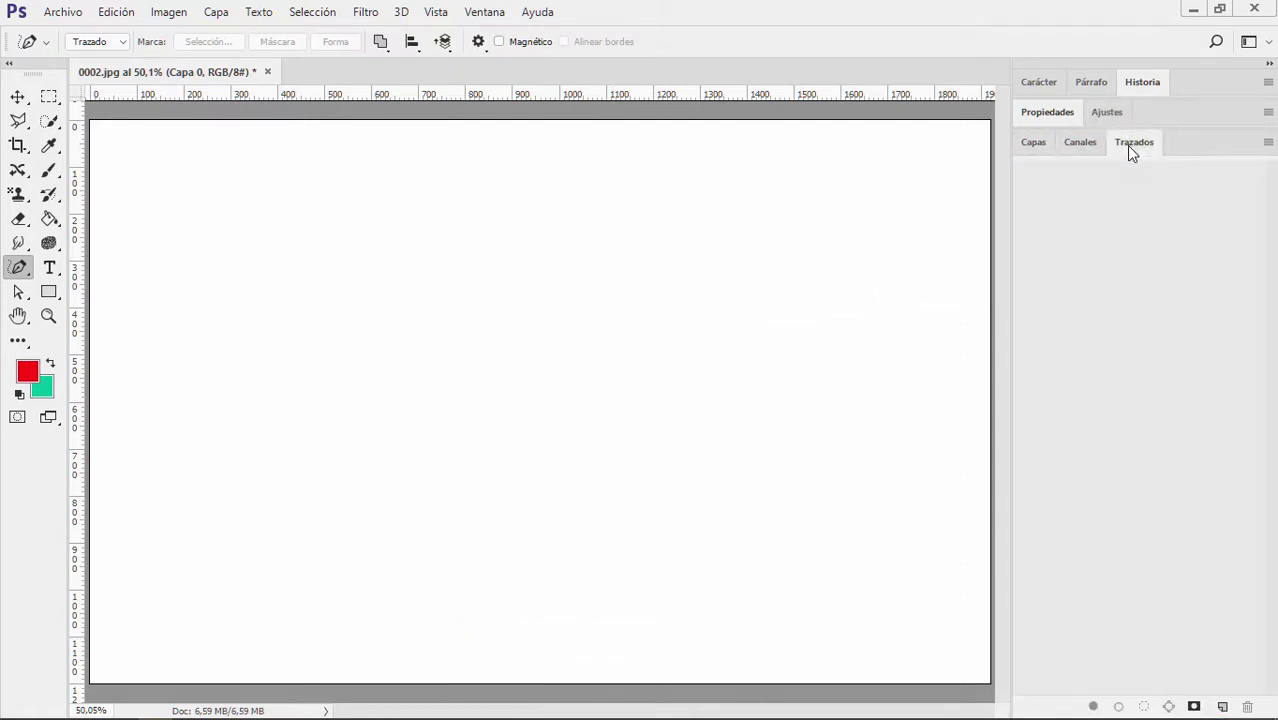
pyautogui.click(1033, 143)
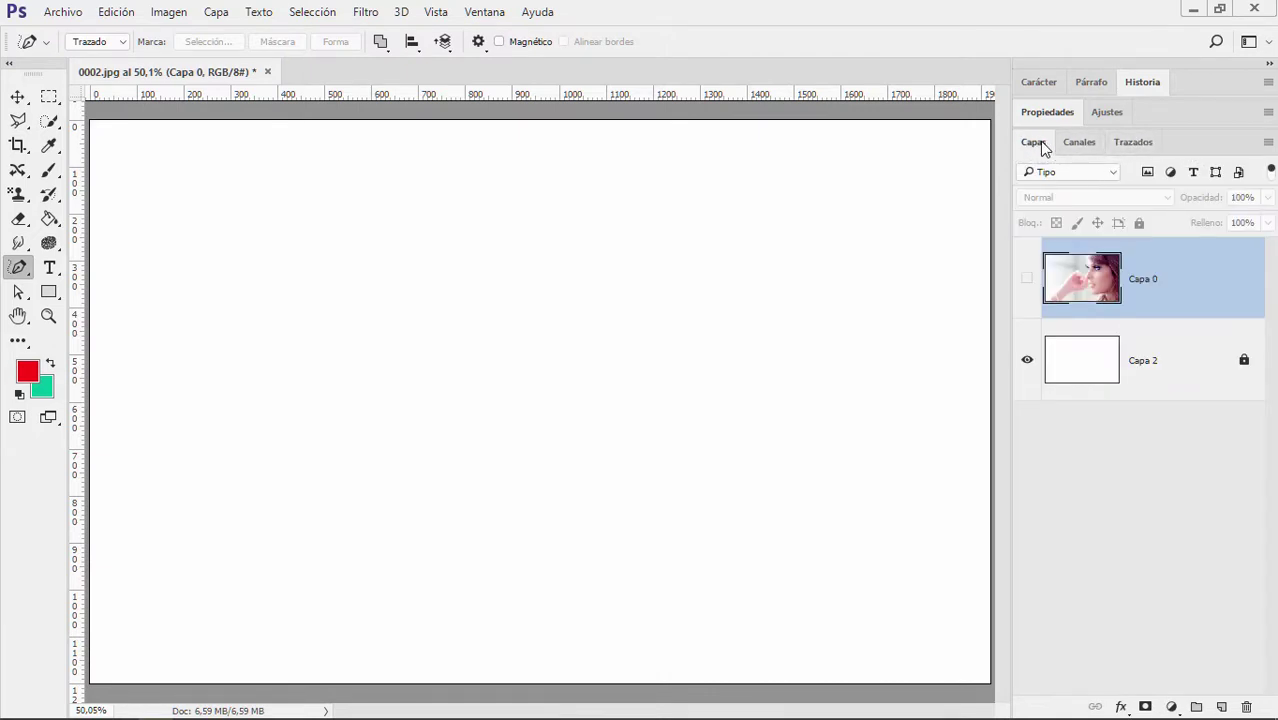
pyautogui.click(1079, 143)
pyautogui.click(1133, 143)
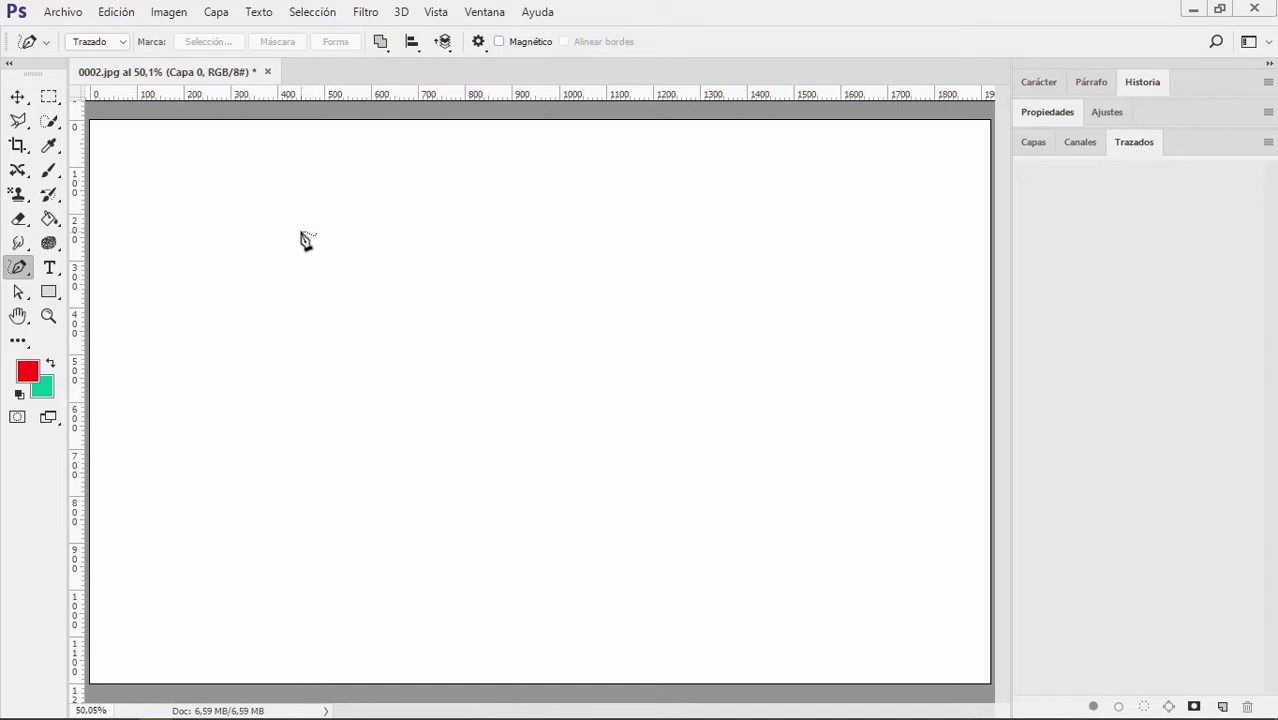
# Draw a freehand closed work path, load it as a selection and show photo layer Capa 0
pyautogui.moveTo(390, 227)
pyautogui.mouseDown()
pyautogui.moveTo(328, 437)
pyautogui.moveTo(533, 563)
pyautogui.moveTo(730, 482)
pyautogui.moveTo(867, 297)
pyautogui.moveTo(628, 251)
pyautogui.moveTo(392, 230)
pyautogui.mouseUp()
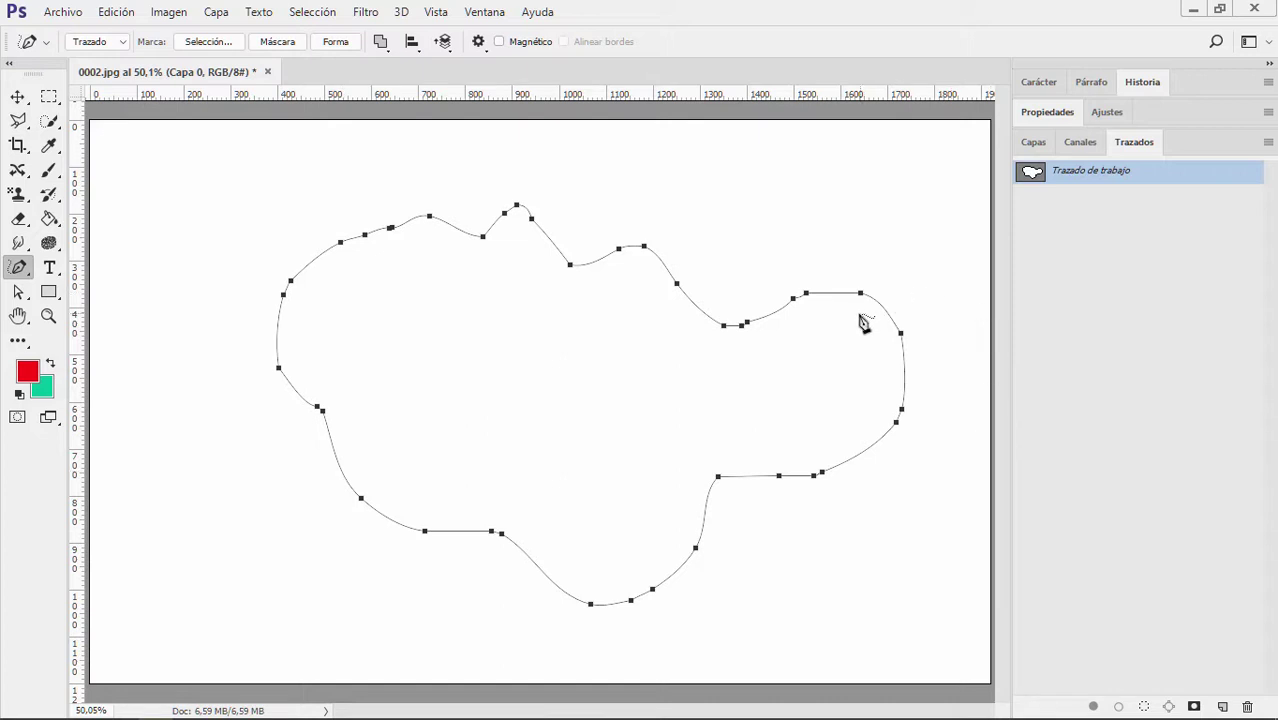
pyautogui.click(1145, 707)
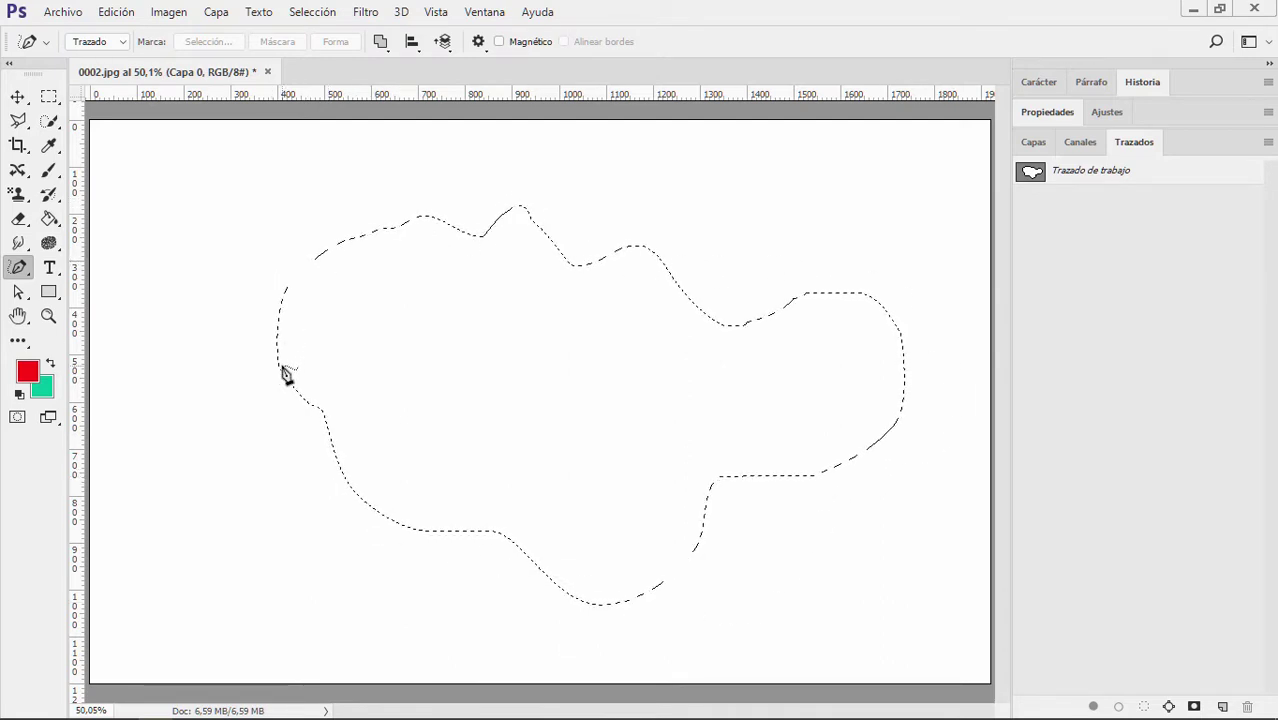
pyautogui.click(1036, 143)
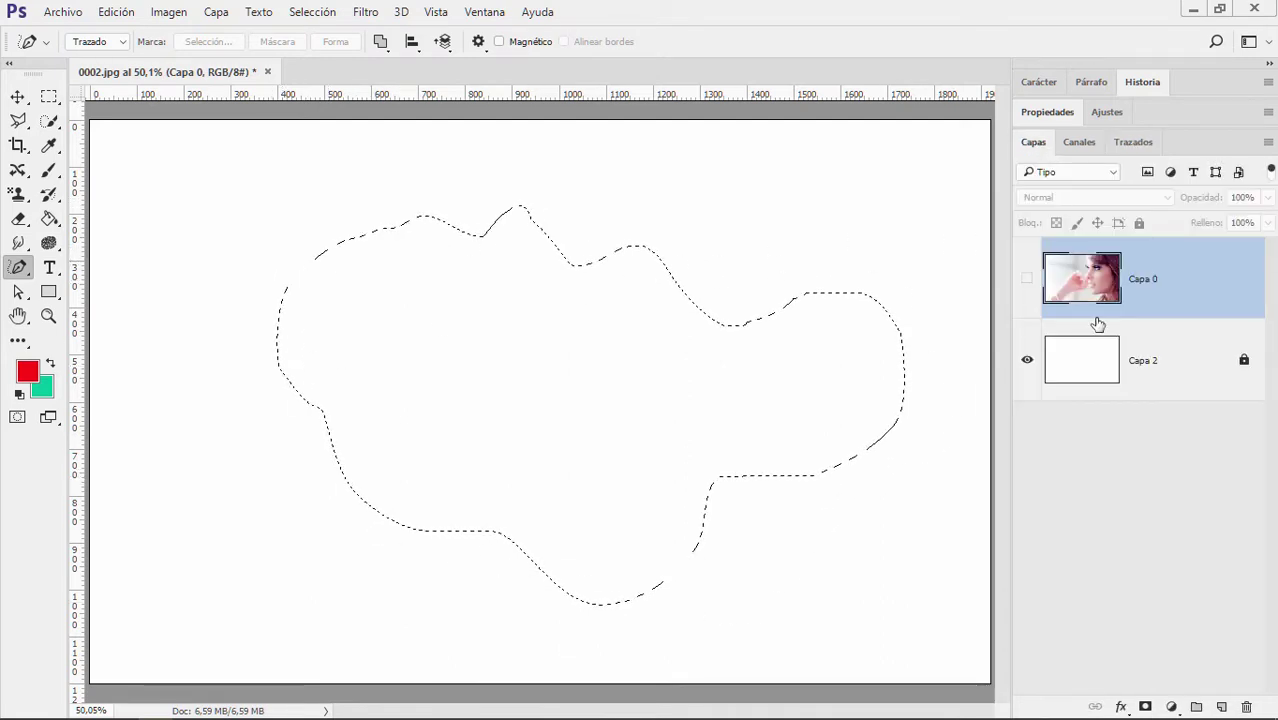
pyautogui.click(1027, 278)
# Test-move the selected photo area up-left, undo the move, and deselect
pyautogui.press('v')
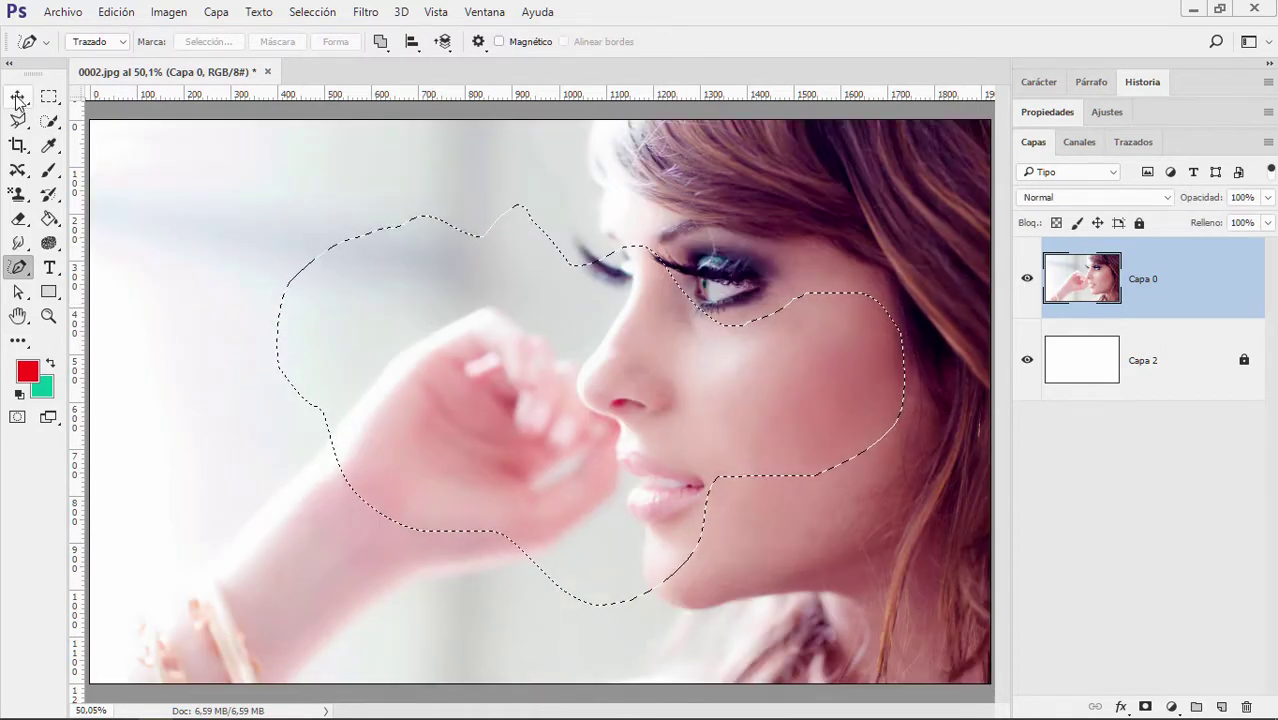
pyautogui.moveTo(686, 426)
pyautogui.mouseDown()
pyautogui.moveTo(399, 344)
pyautogui.moveTo(468, 322)
pyautogui.mouseUp()
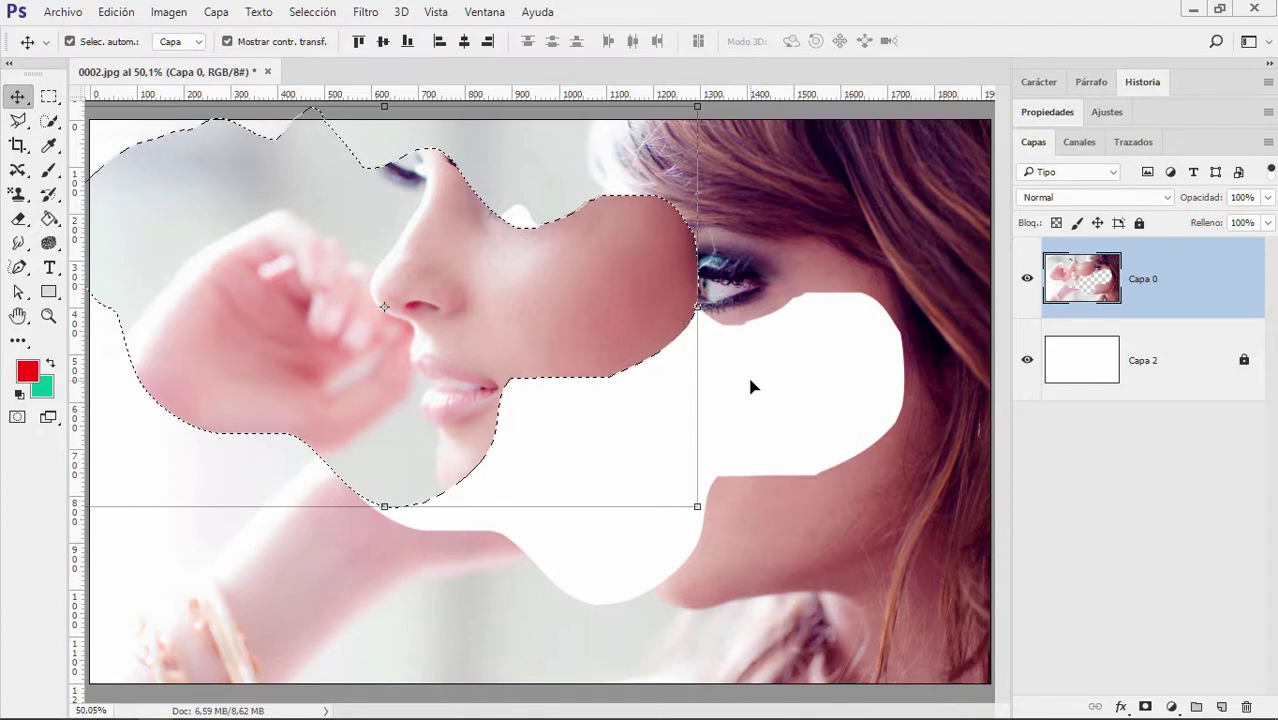
pyautogui.hotkey('ctrl', 'z')
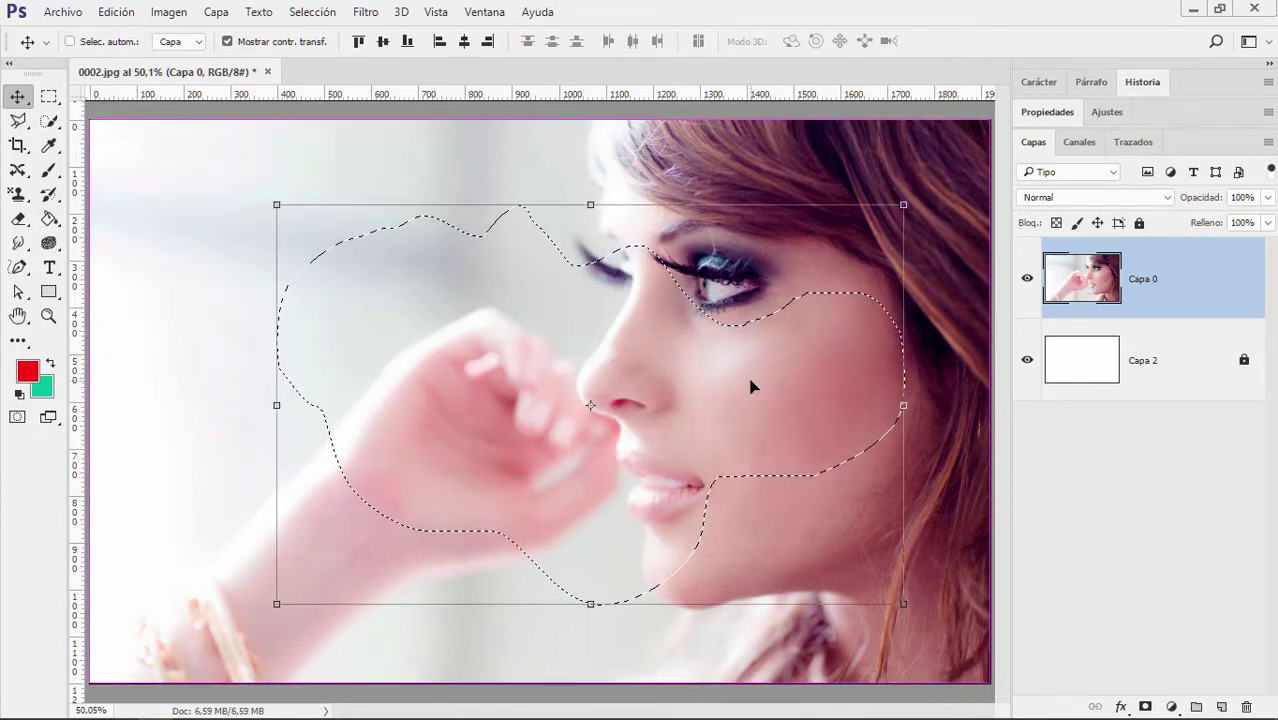
pyautogui.hotkey('ctrl', 'd')
# Show the work path again and add a new empty layer Capa 3
pyautogui.click(1133, 142)
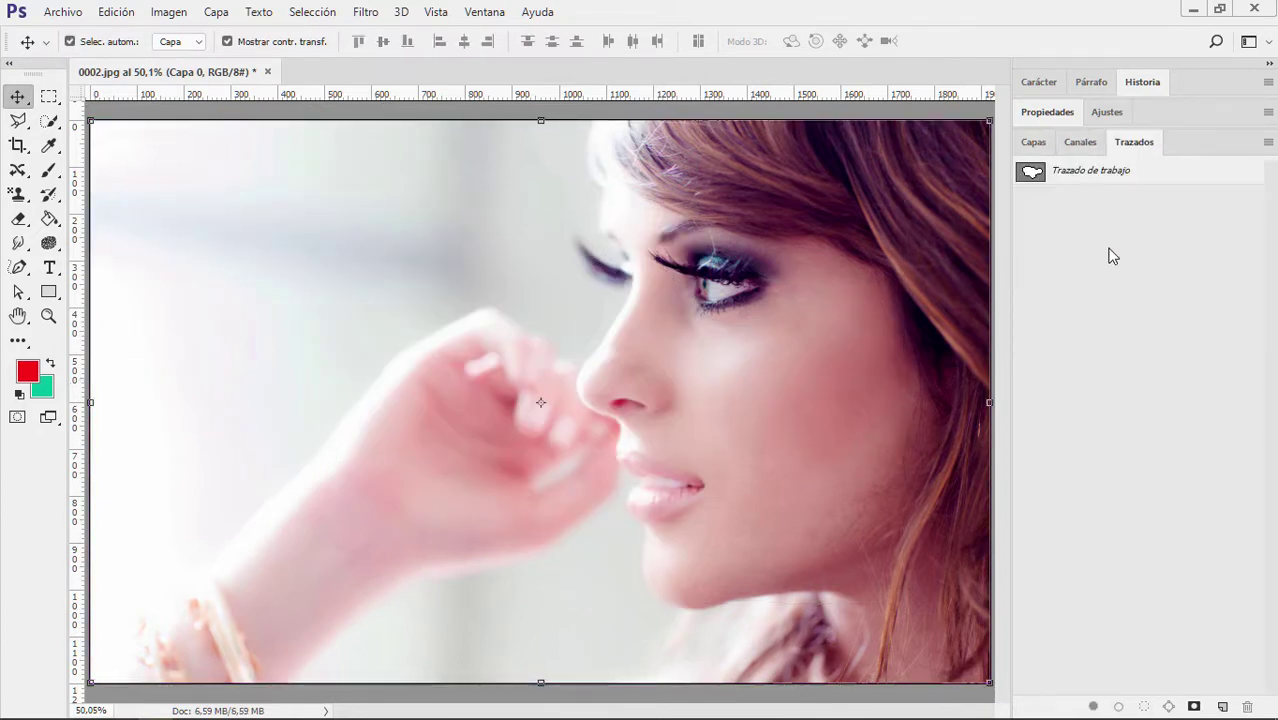
pyautogui.click(1100, 172)
pyautogui.click(1030, 142)
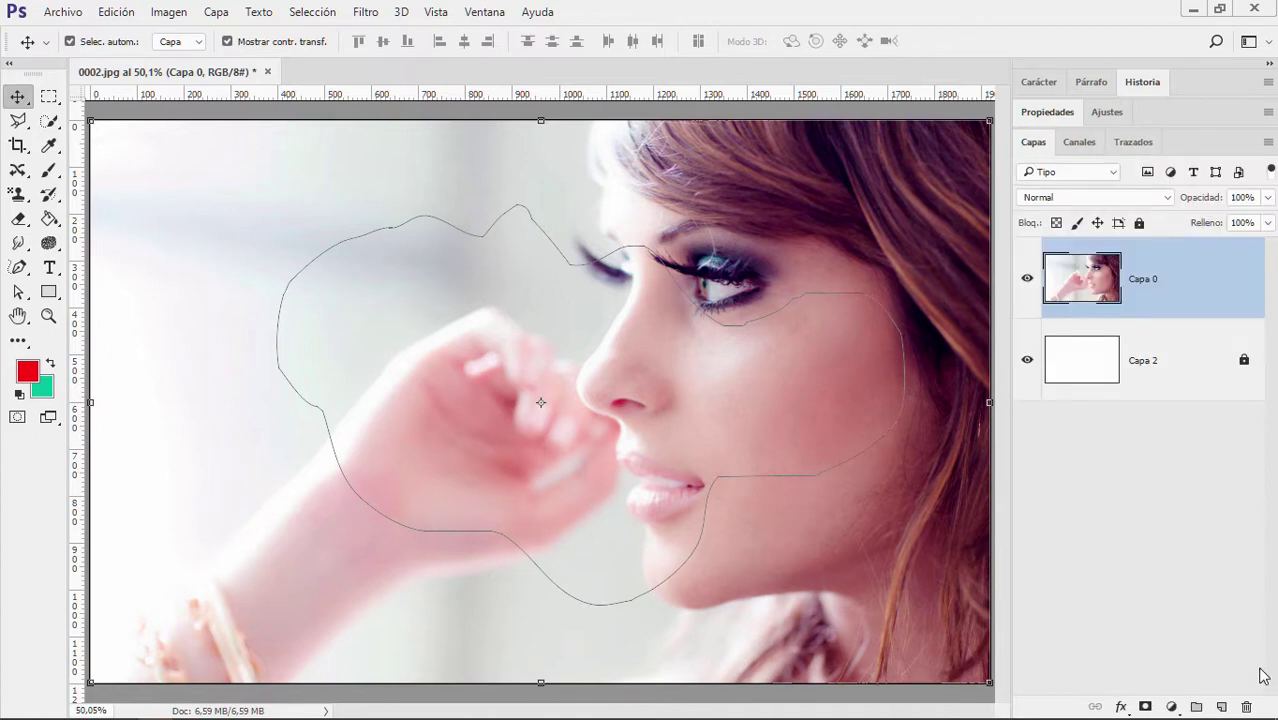
pyautogui.click(1221, 707)
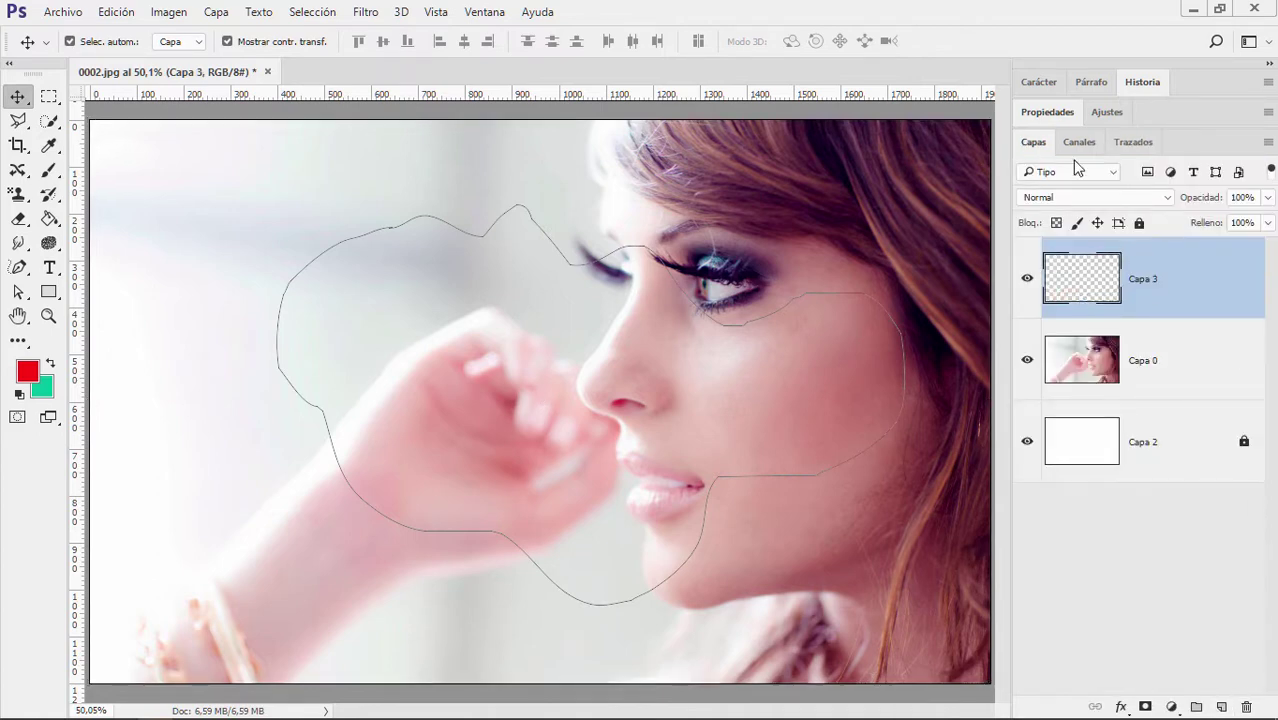
# Stroke and fill the work path with solid red on Capa 3
pyautogui.click(1131, 141)
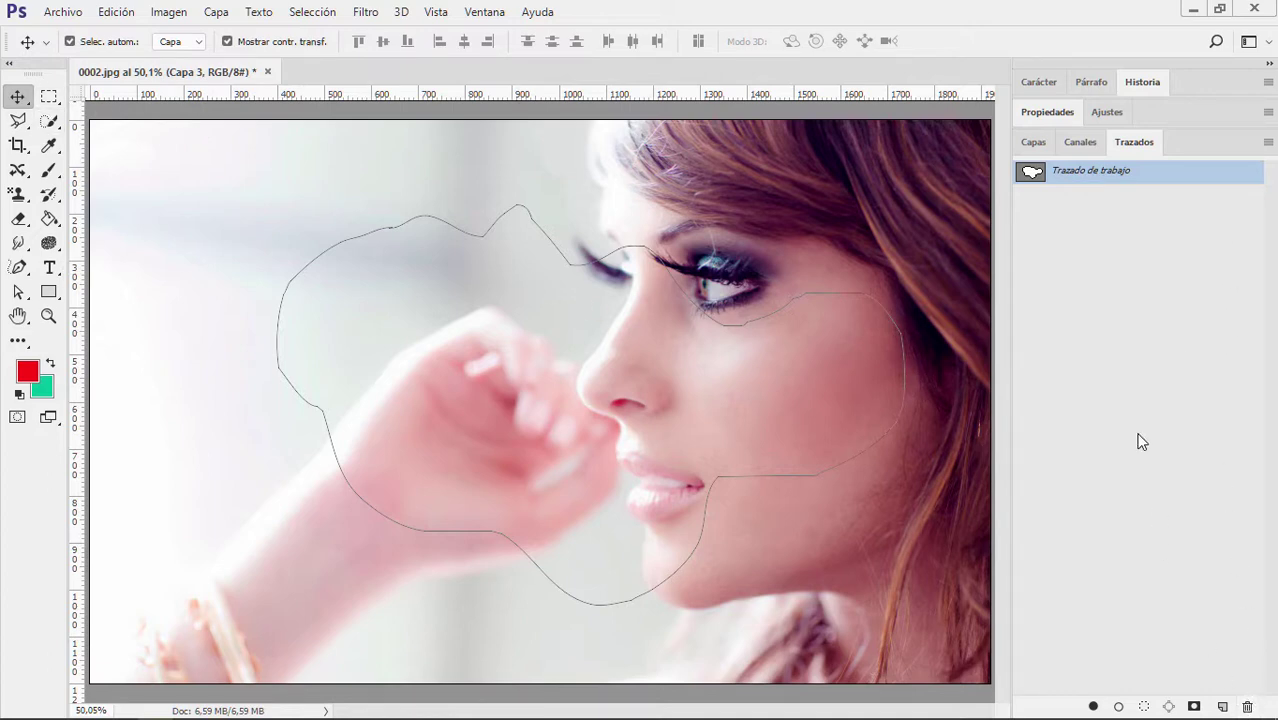
pyautogui.click(1125, 348)
pyautogui.click(1112, 178)
pyautogui.click(1118, 706)
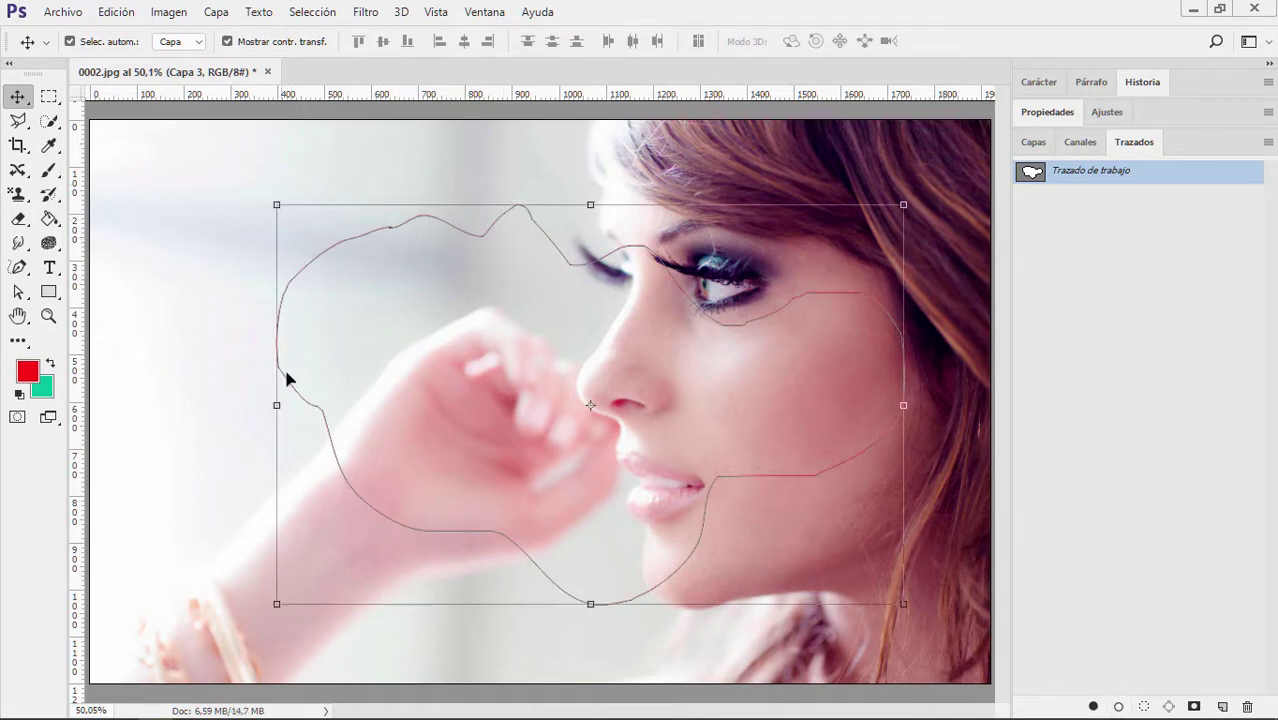
pyautogui.click(1093, 706)
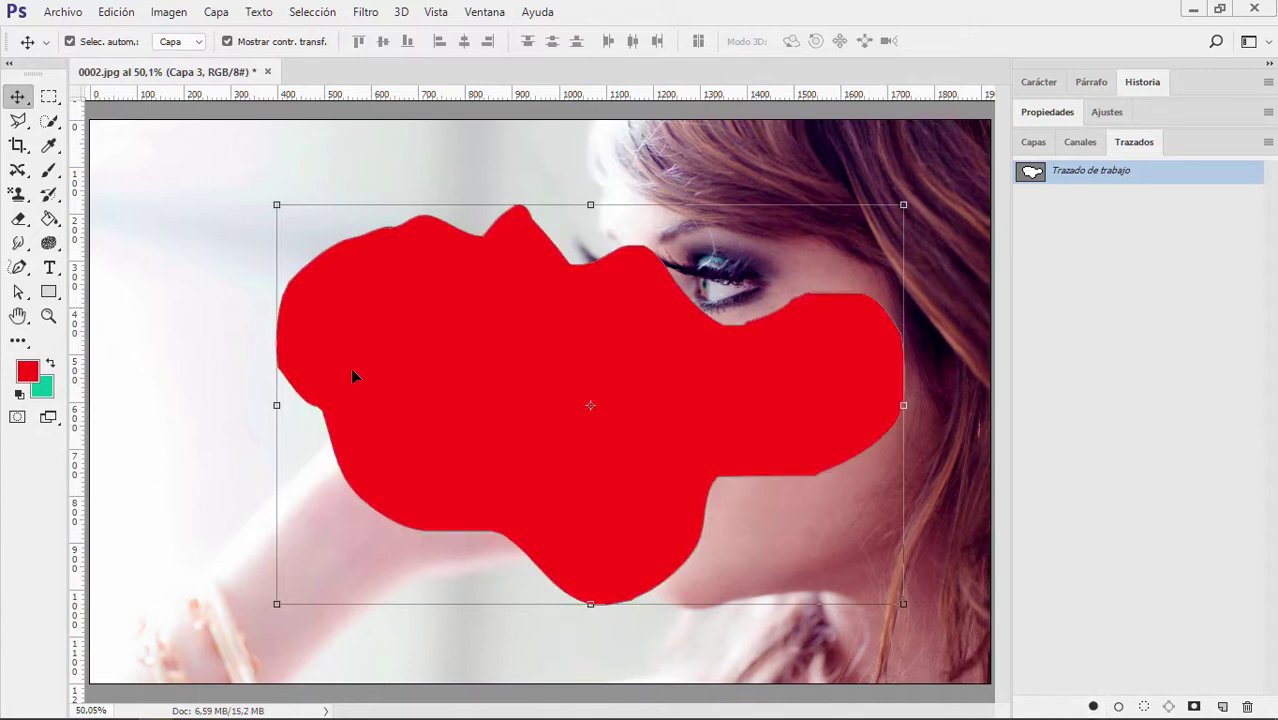
# Add empty layer Capa 4 on top and hide Capa 3 with the red shape
pyautogui.click(1047, 111)
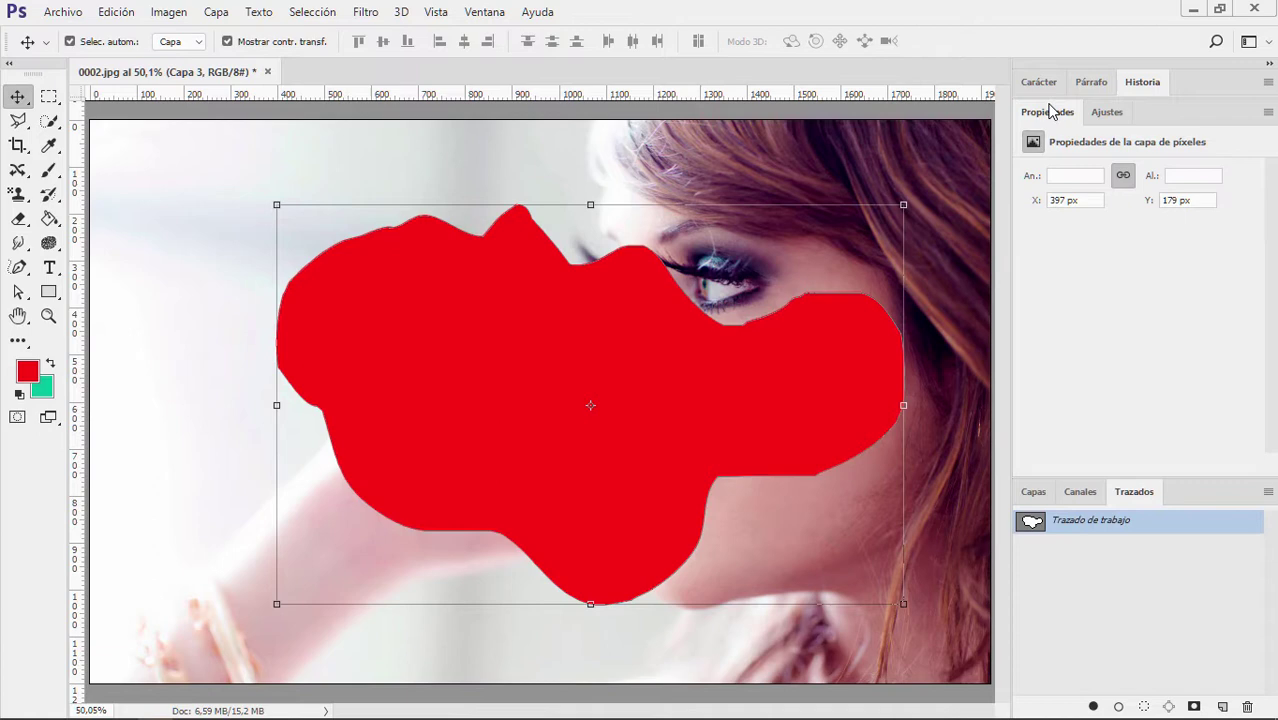
pyautogui.click(1107, 111)
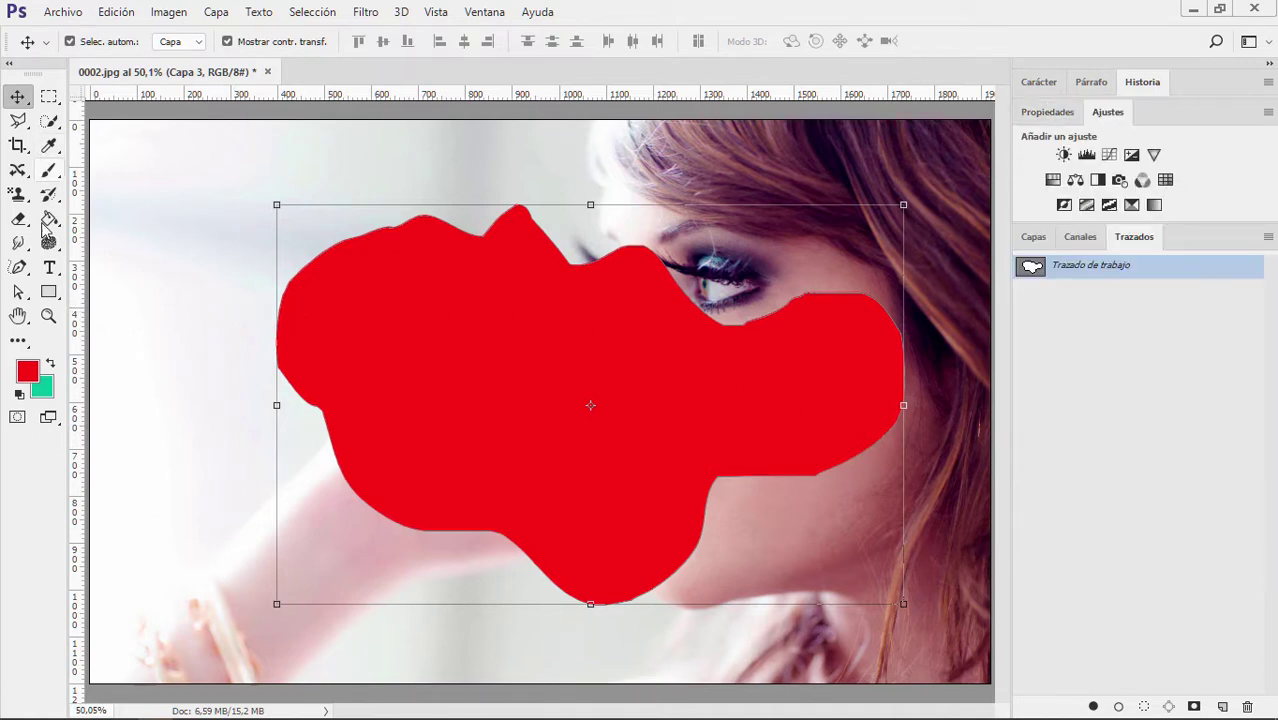
pyautogui.click(48, 295)
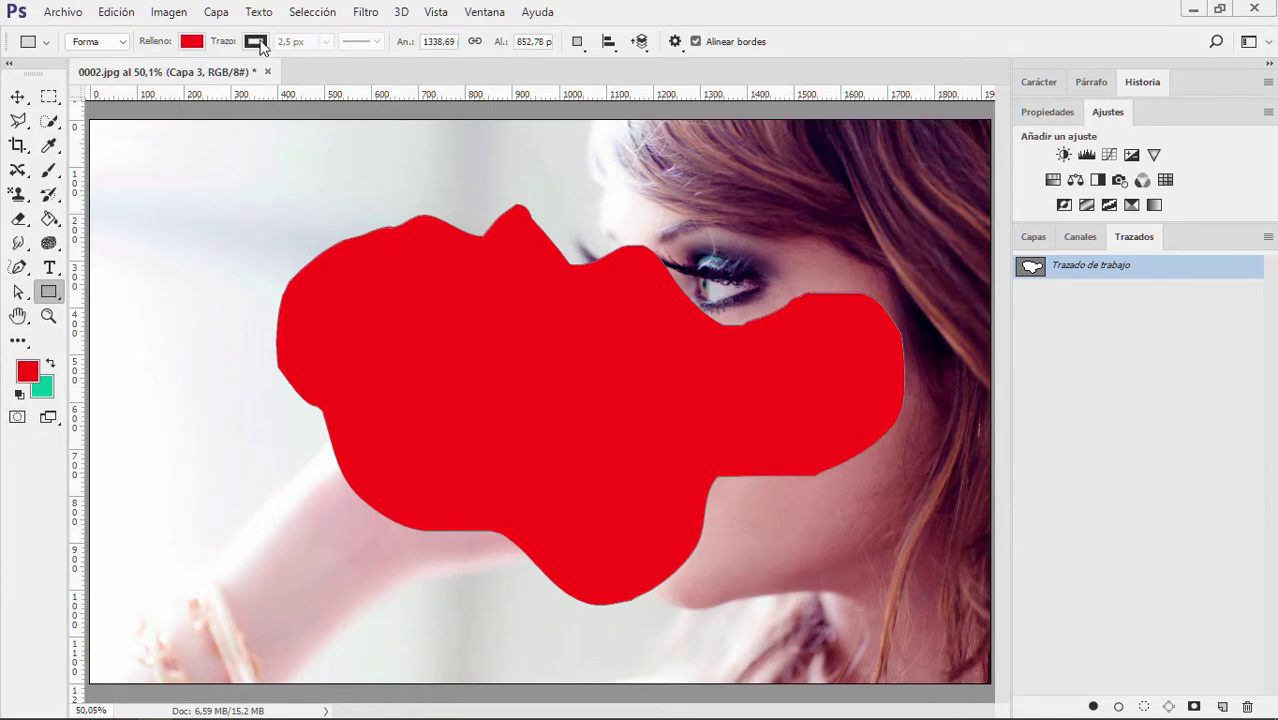
pyautogui.click(18, 96)
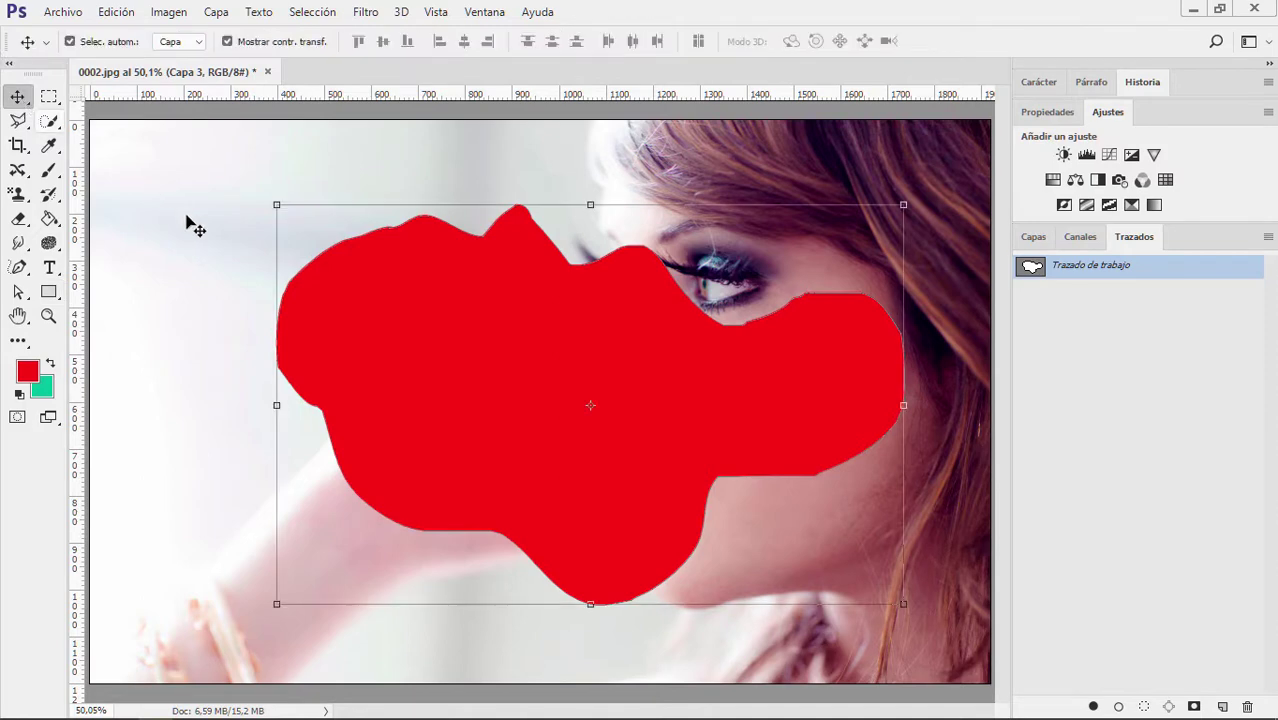
pyautogui.click(1038, 238)
pyautogui.click(1222, 707)
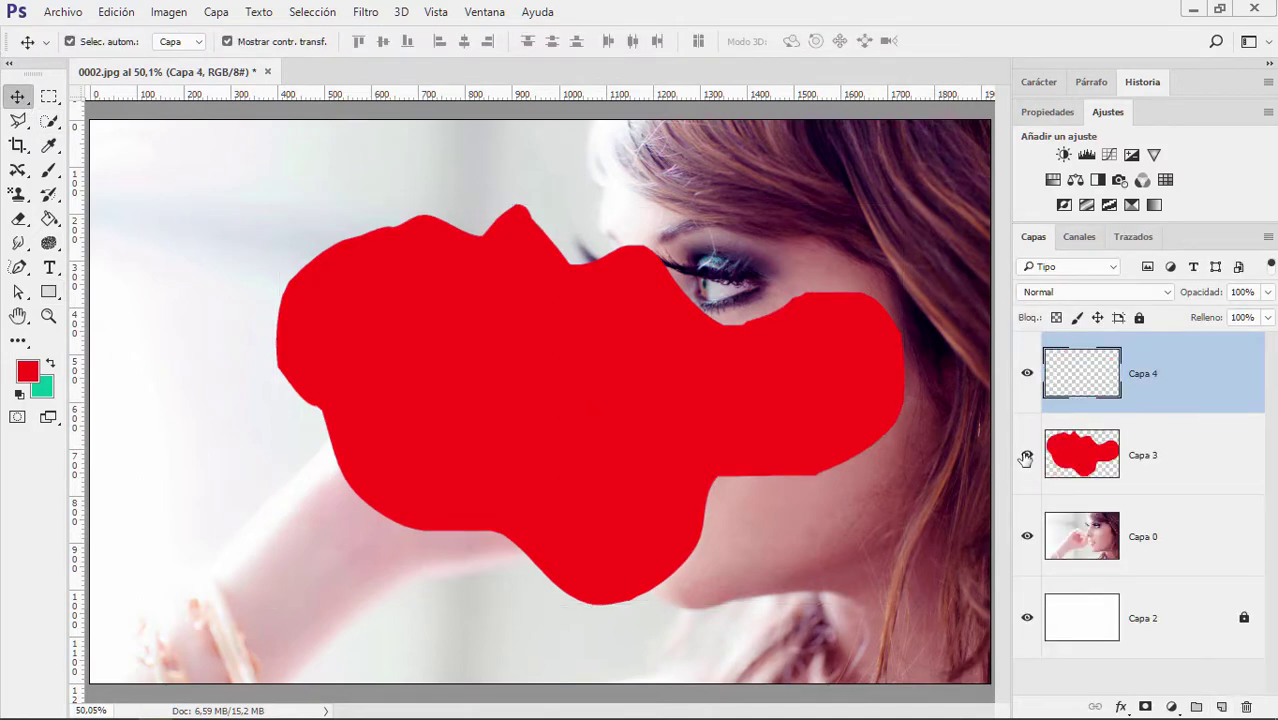
pyautogui.click(1027, 455)
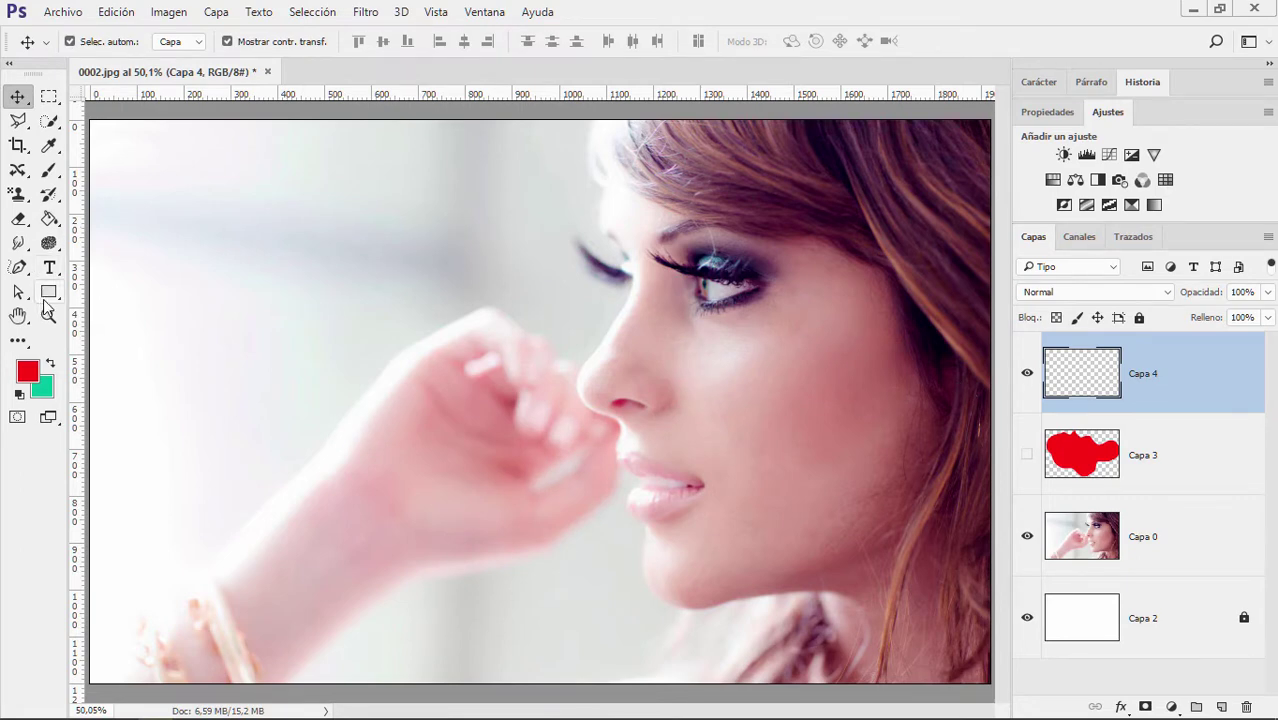
# Choose the standard Pen tool from the flyout and set it to Forma shape mode
pyautogui.click(19, 268)
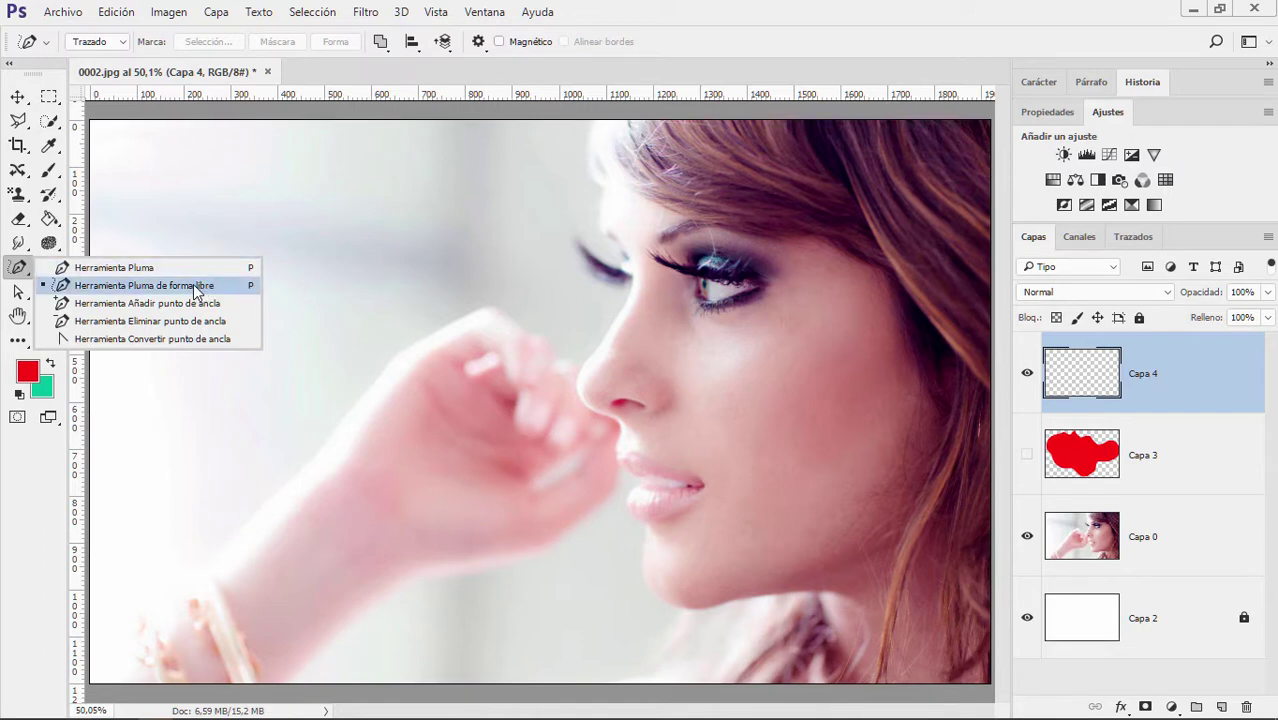
pyautogui.click(120, 270)
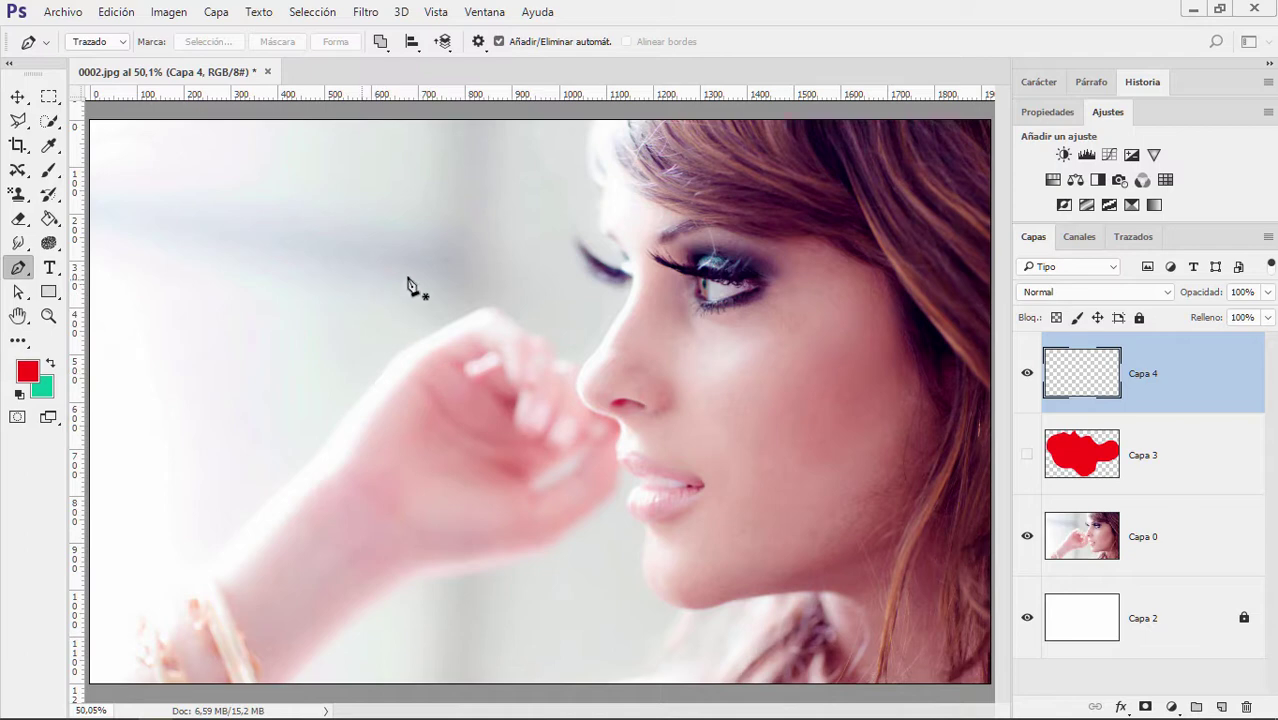
pyautogui.click(105, 42)
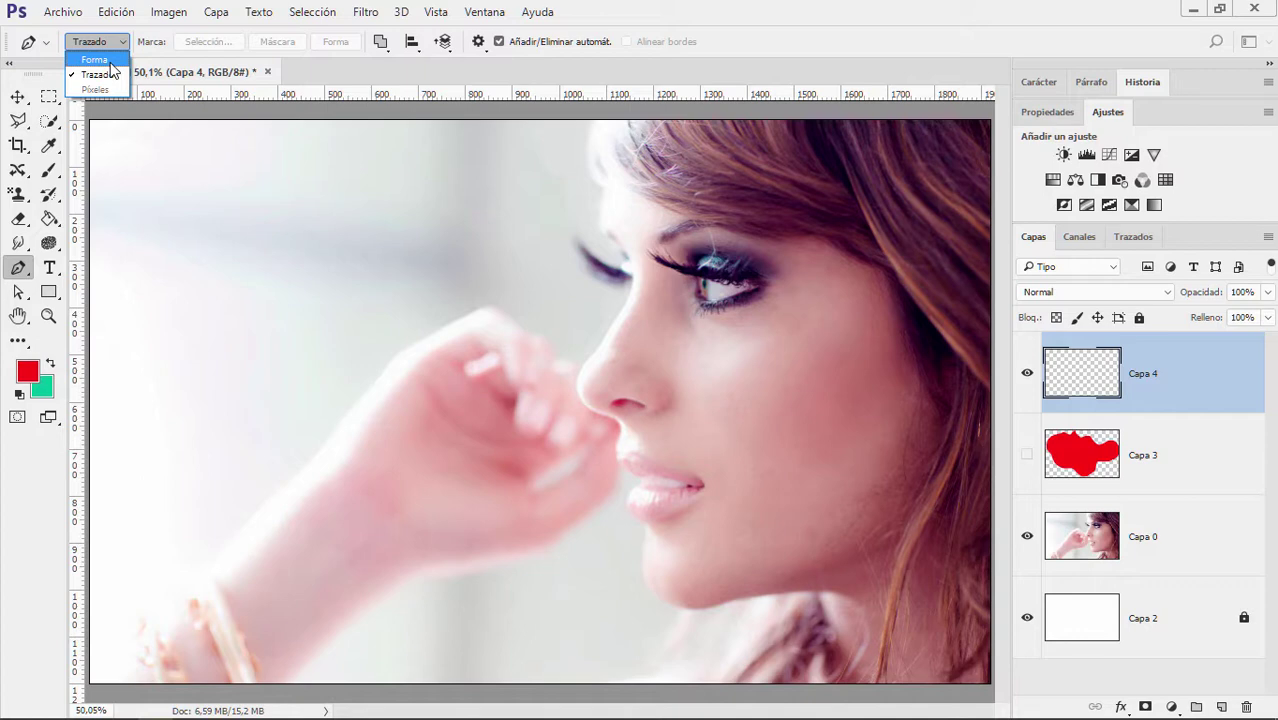
pyautogui.click(98, 60)
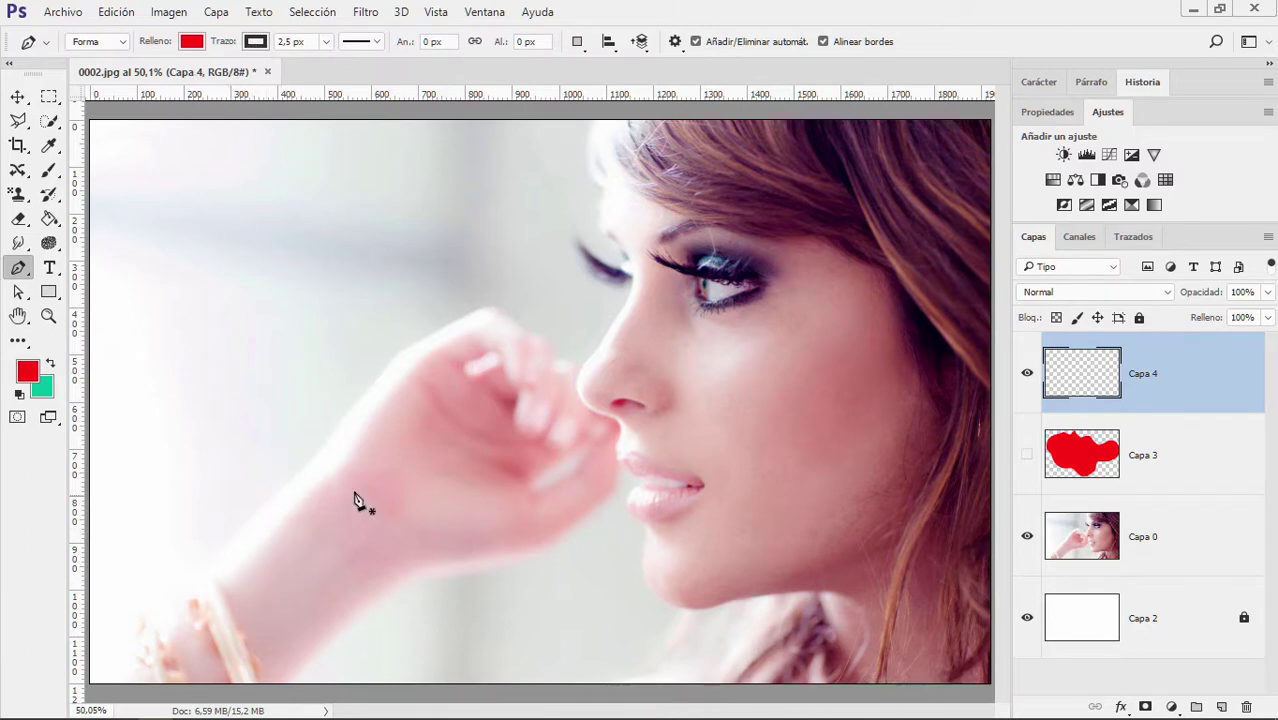
# Zoom in on the hand and face, then switch the pen to Trazado path mode
pyautogui.scroll(1, 333, 507)
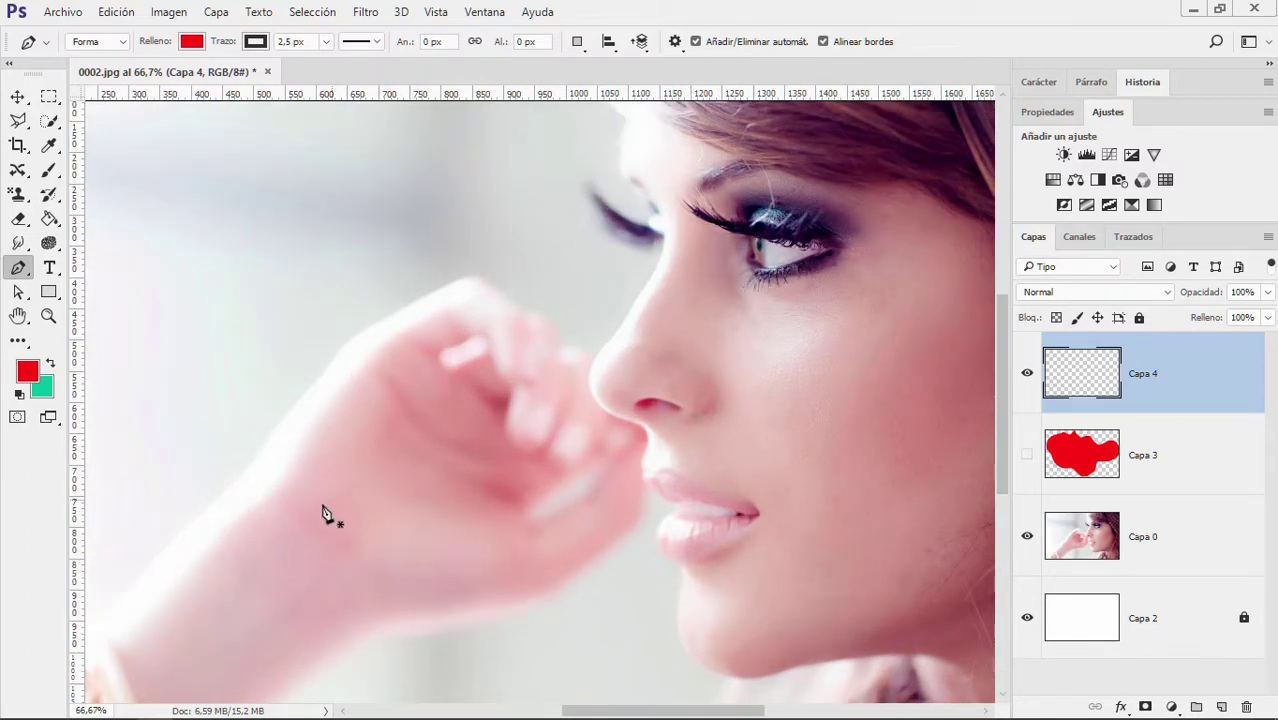
pyautogui.moveTo(405, 456); pyautogui.dragTo(505, 342)
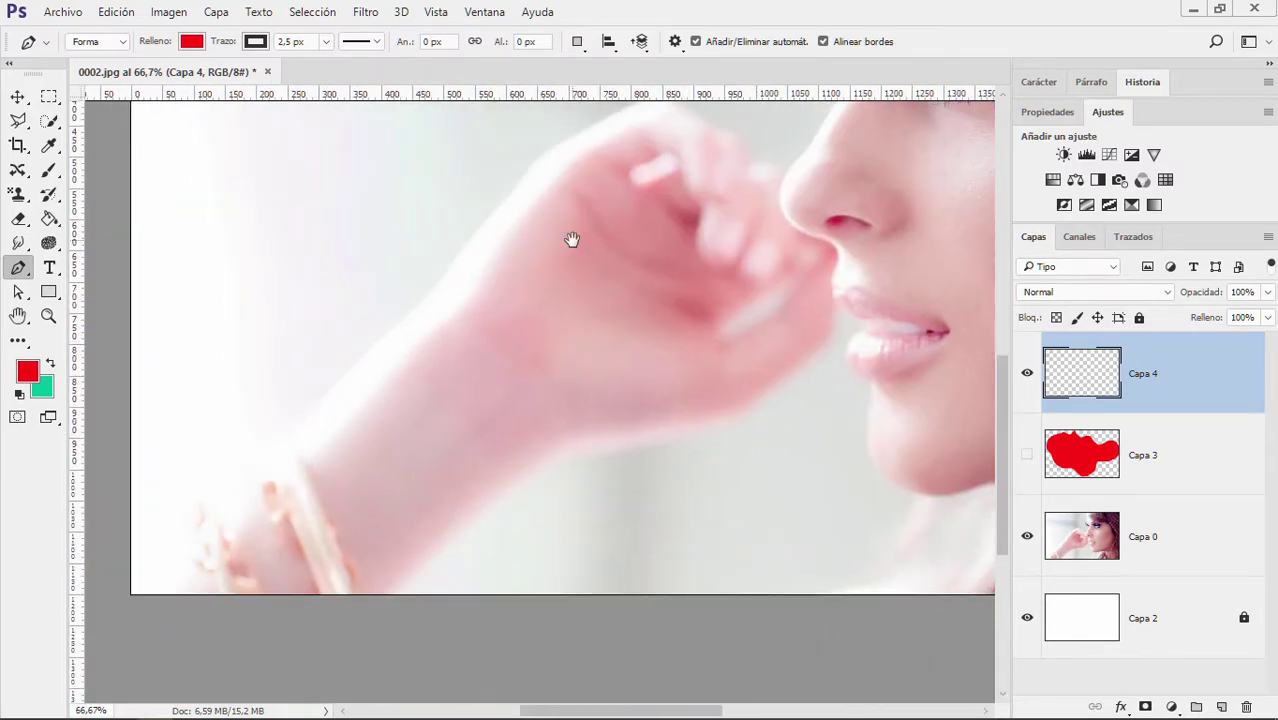
pyautogui.moveTo(573, 237); pyautogui.dragTo(536, 339)
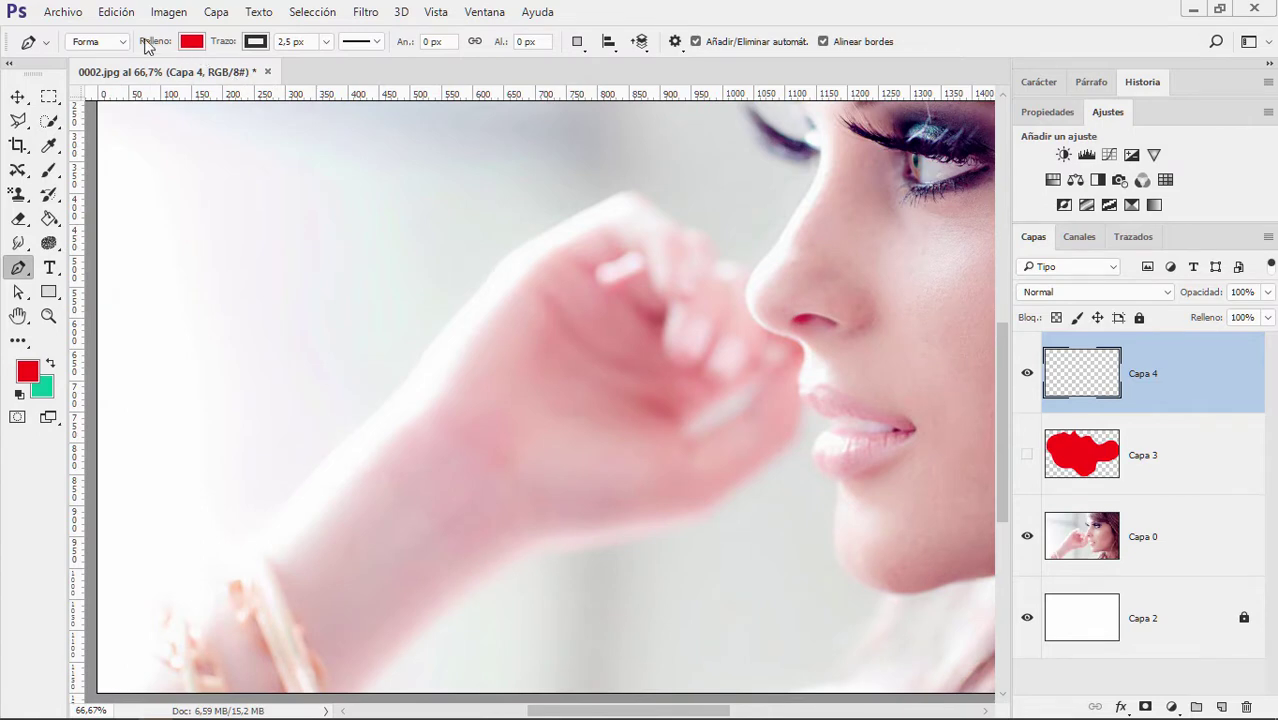
pyautogui.click(92, 41)
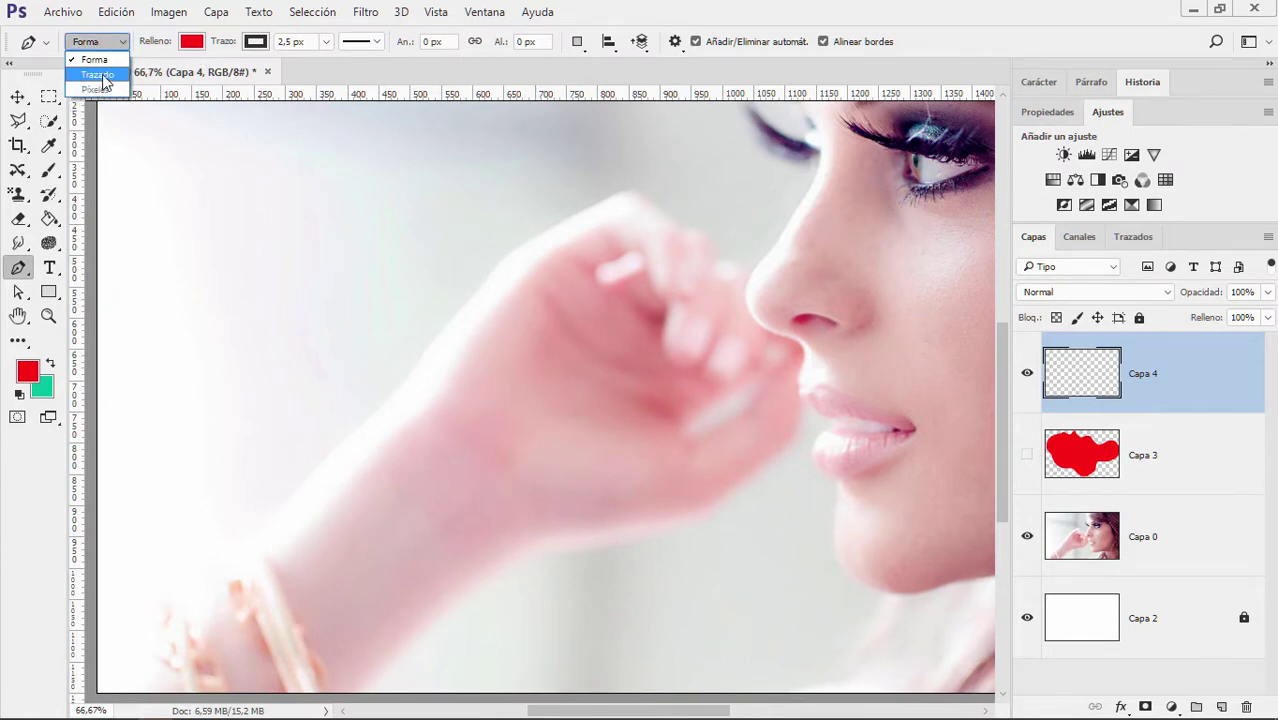
pyautogui.click(100, 75)
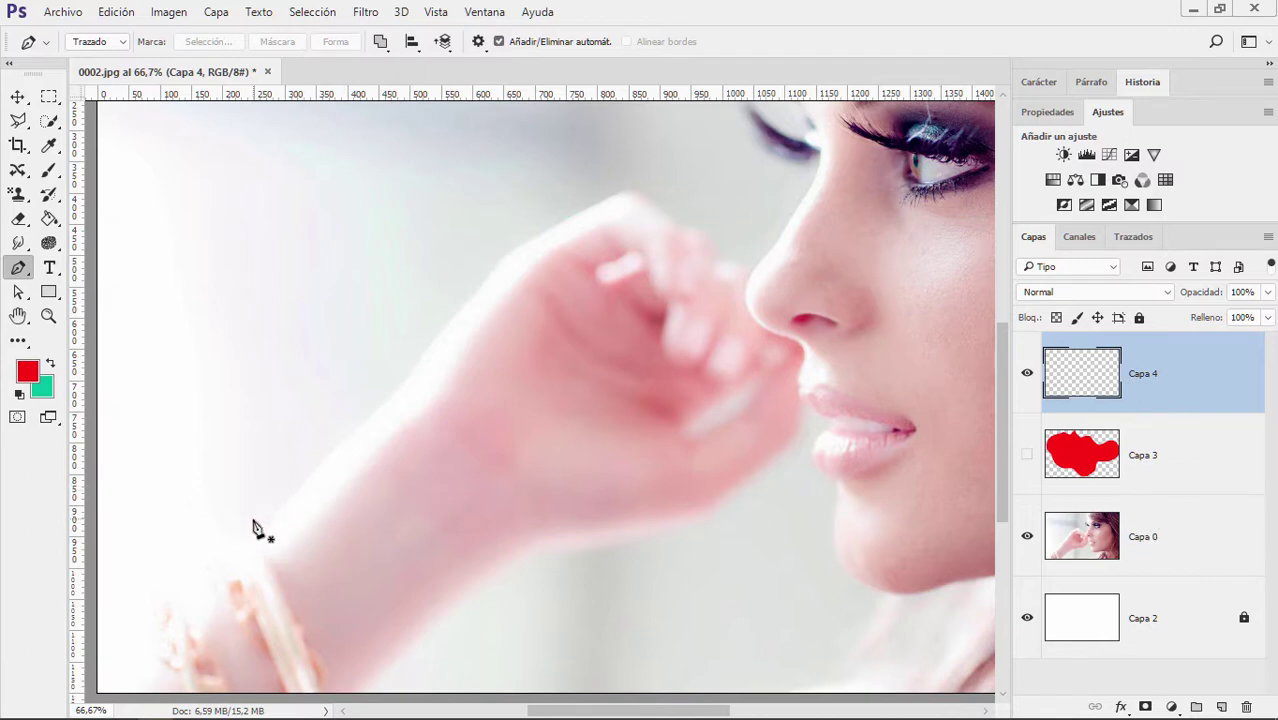
# Start the hand outline with curved anchors from the wrist up to the top of the hand
pyautogui.click(1133, 237)
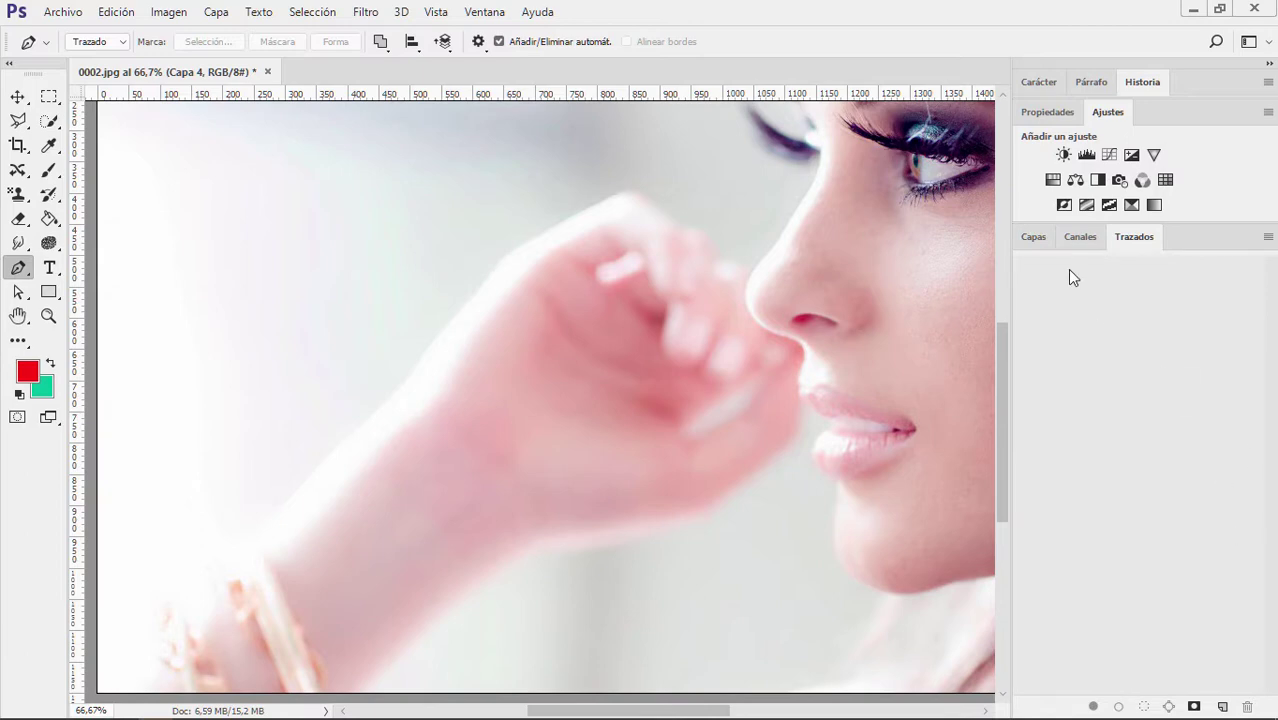
pyautogui.click(265, 522)
pyautogui.click(379, 411)
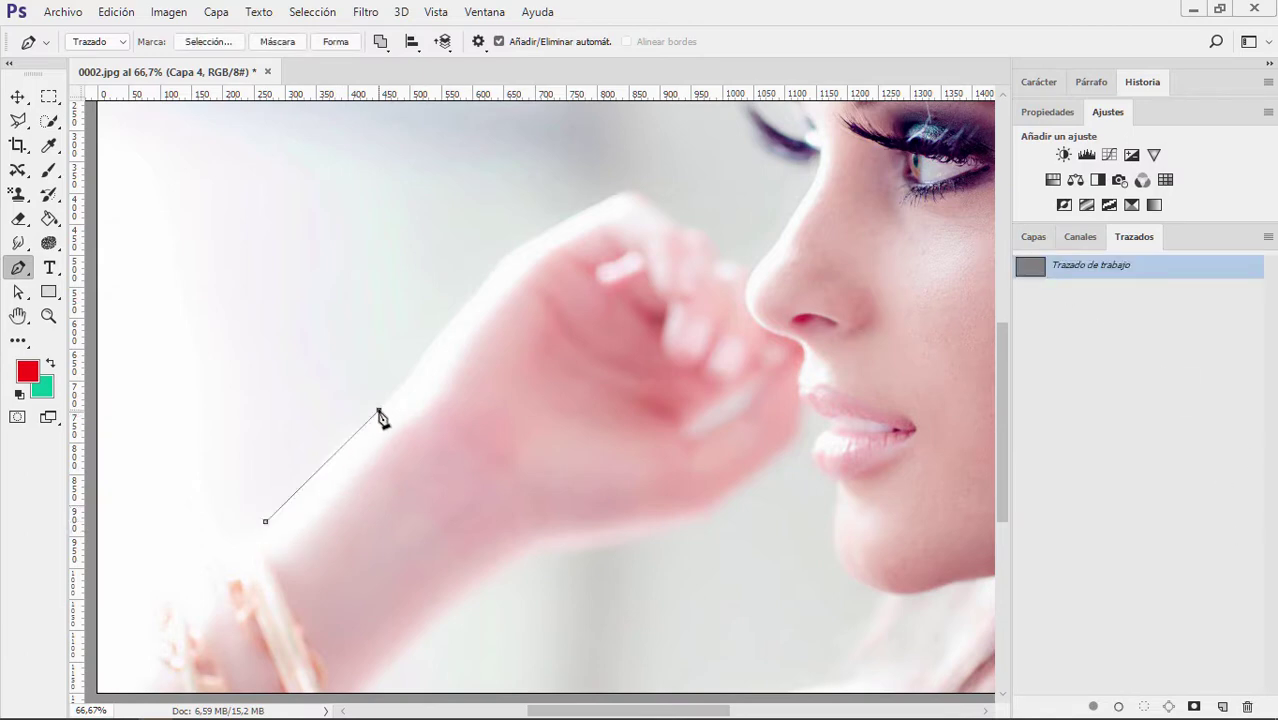
pyautogui.moveTo(379, 411); pyautogui.dragTo(385, 412)
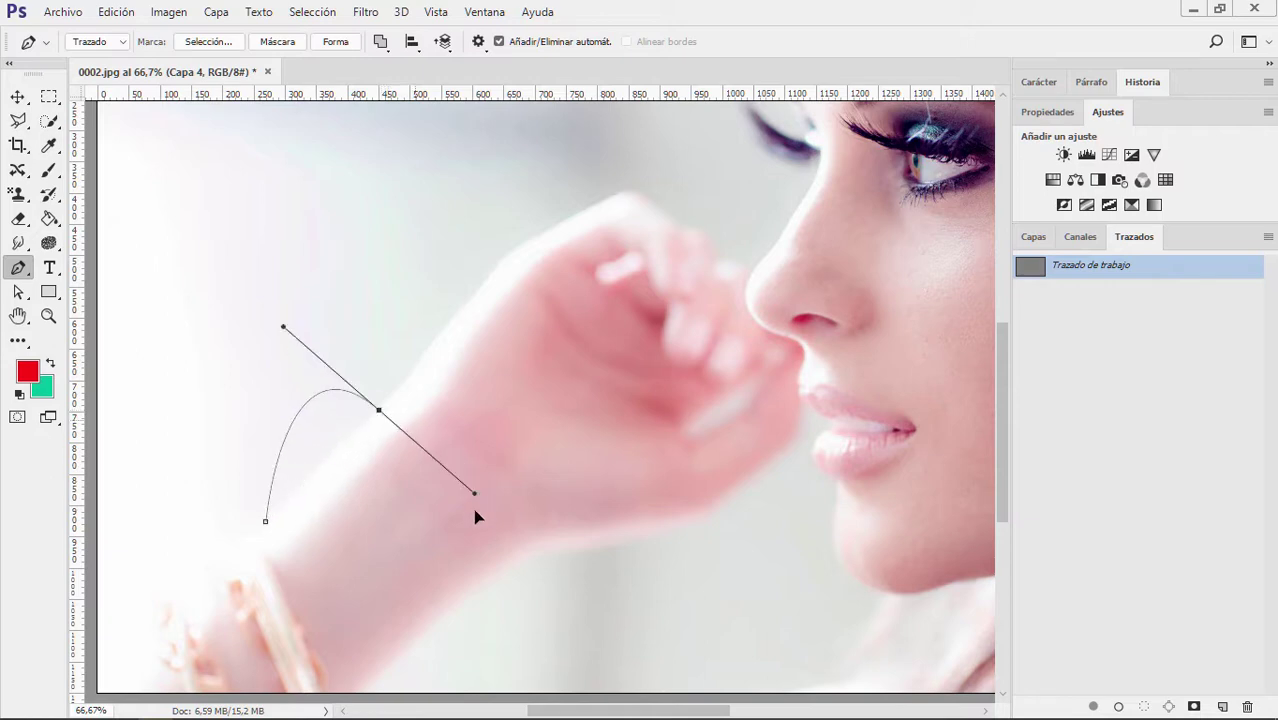
pyautogui.moveTo(388, 413); pyautogui.dragTo(593, 352)
pyautogui.moveTo(593, 452); pyautogui.dragTo(435, 522)
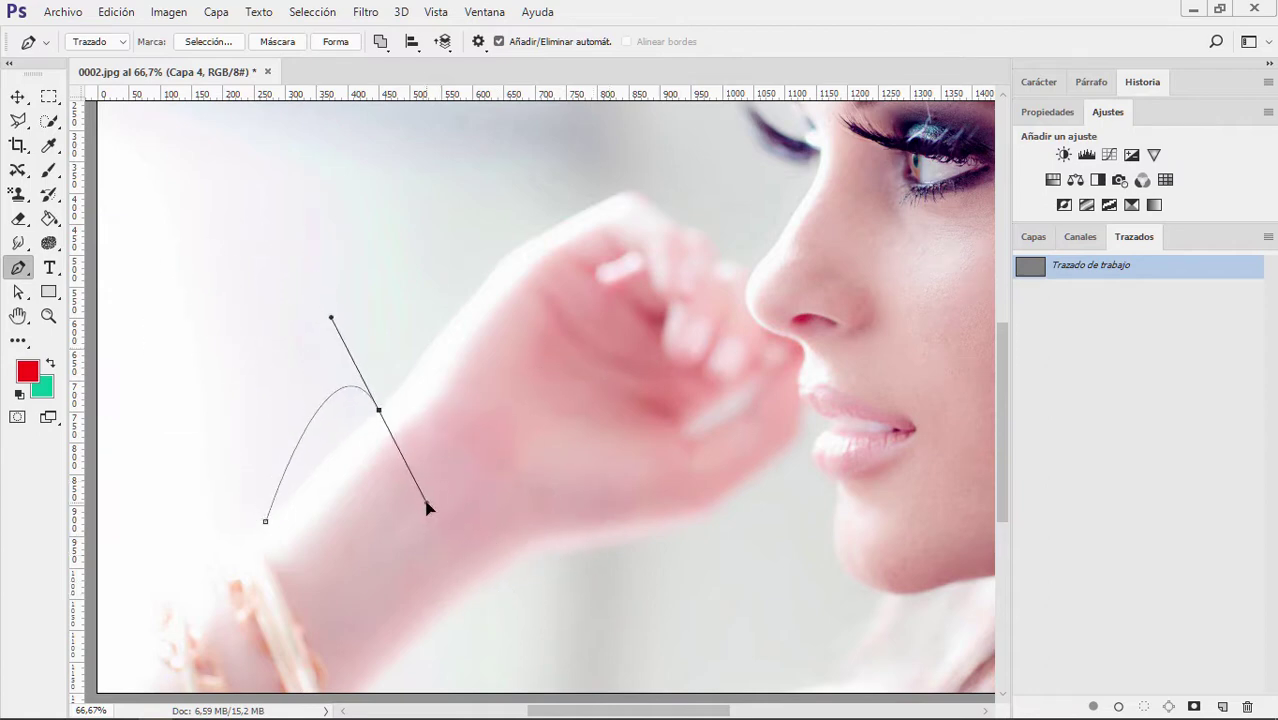
pyautogui.moveTo(435, 522)
pyautogui.mouseDown()
pyautogui.moveTo(474, 487)
pyautogui.moveTo(409, 391)
pyautogui.mouseUp()
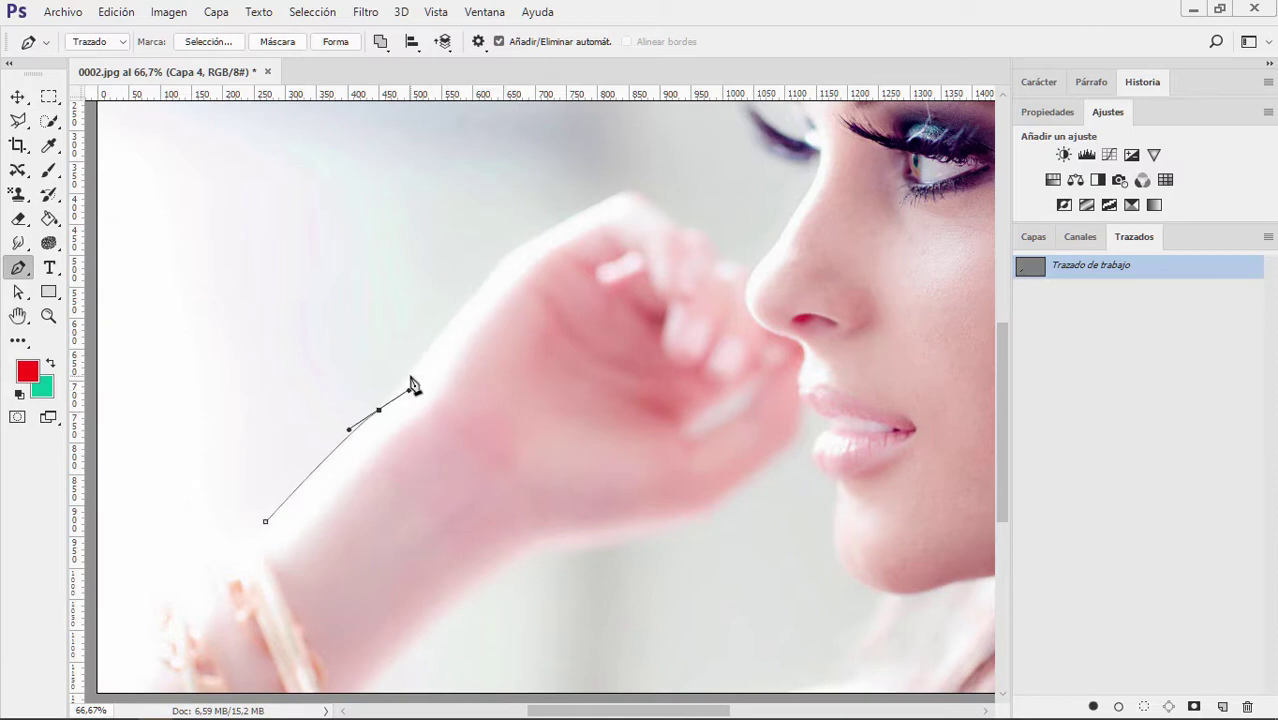
pyautogui.moveTo(410, 378); pyautogui.dragTo(424, 378)
pyautogui.click(455, 319)
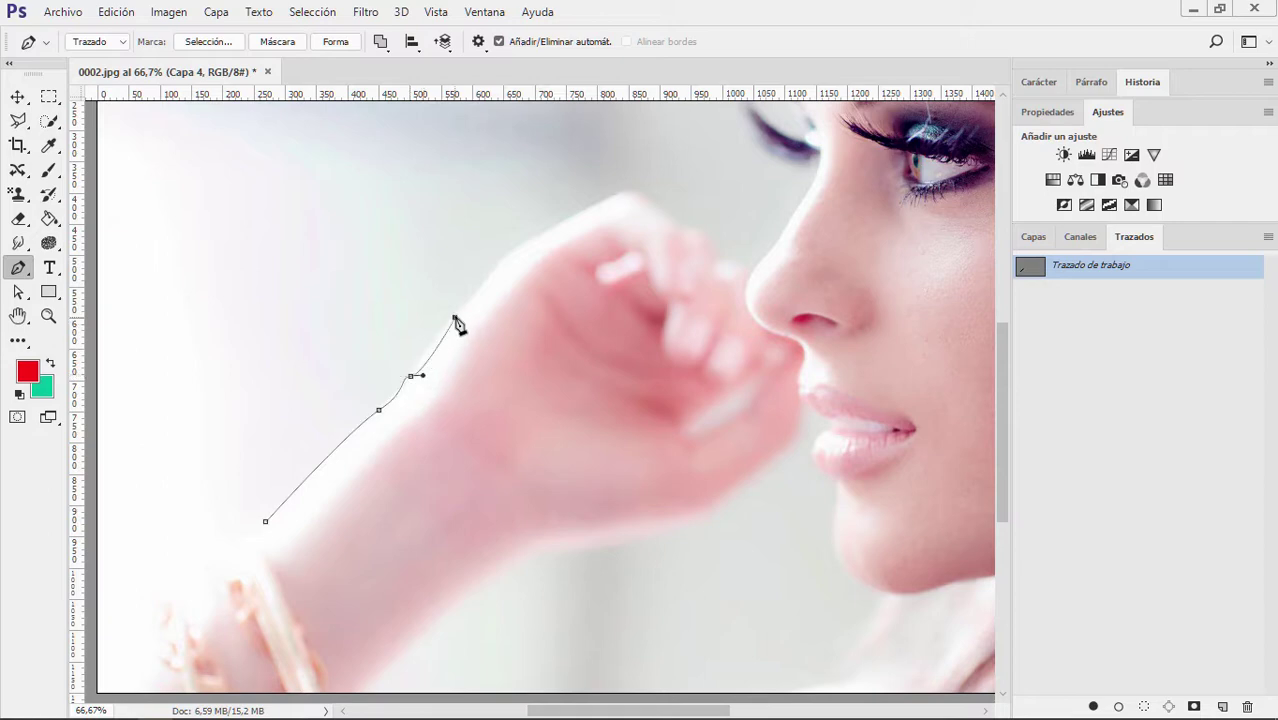
pyautogui.click(497, 268)
pyautogui.click(624, 191)
# Continue the outline down the knuckles and around the fingertip
pyautogui.click(680, 223)
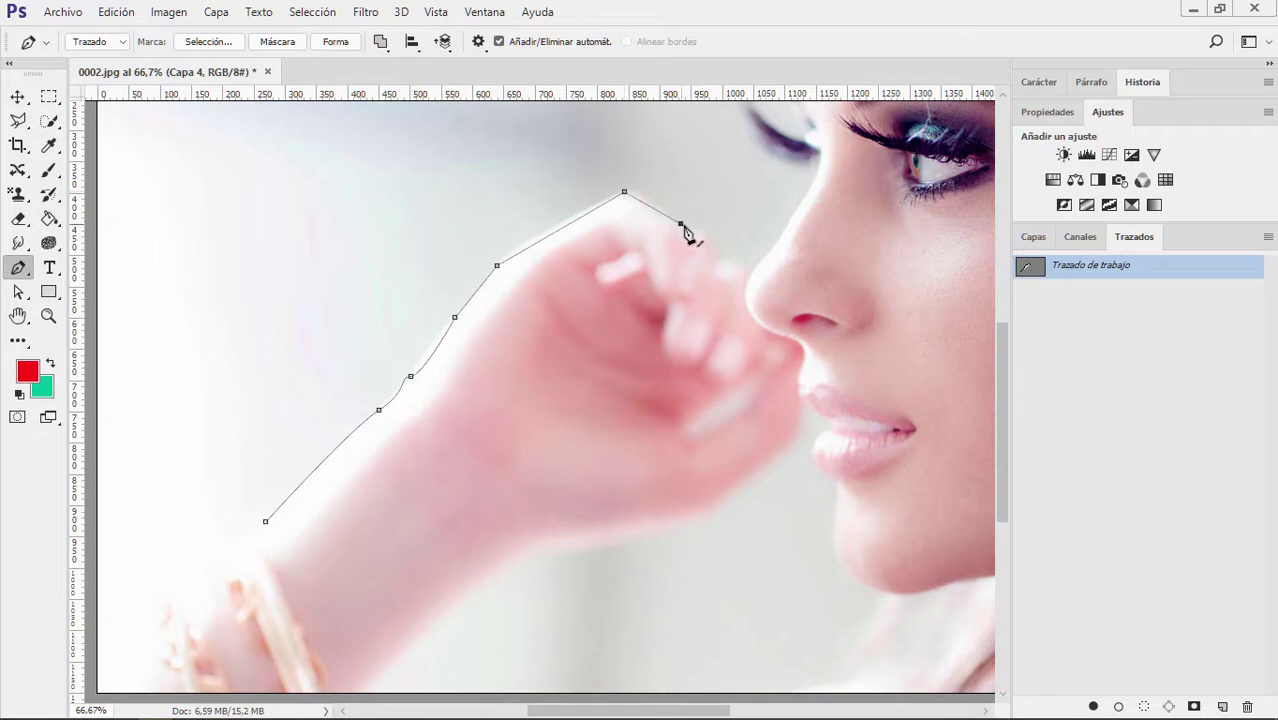
pyautogui.click(710, 240)
pyautogui.click(719, 259)
pyautogui.moveTo(750, 268); pyautogui.dragTo(745, 272)
pyautogui.click(750, 316)
pyautogui.click(800, 343)
pyautogui.moveTo(803, 350)
pyautogui.mouseDown()
pyautogui.moveTo(827, 348)
pyautogui.moveTo(795, 395)
pyautogui.mouseUp()
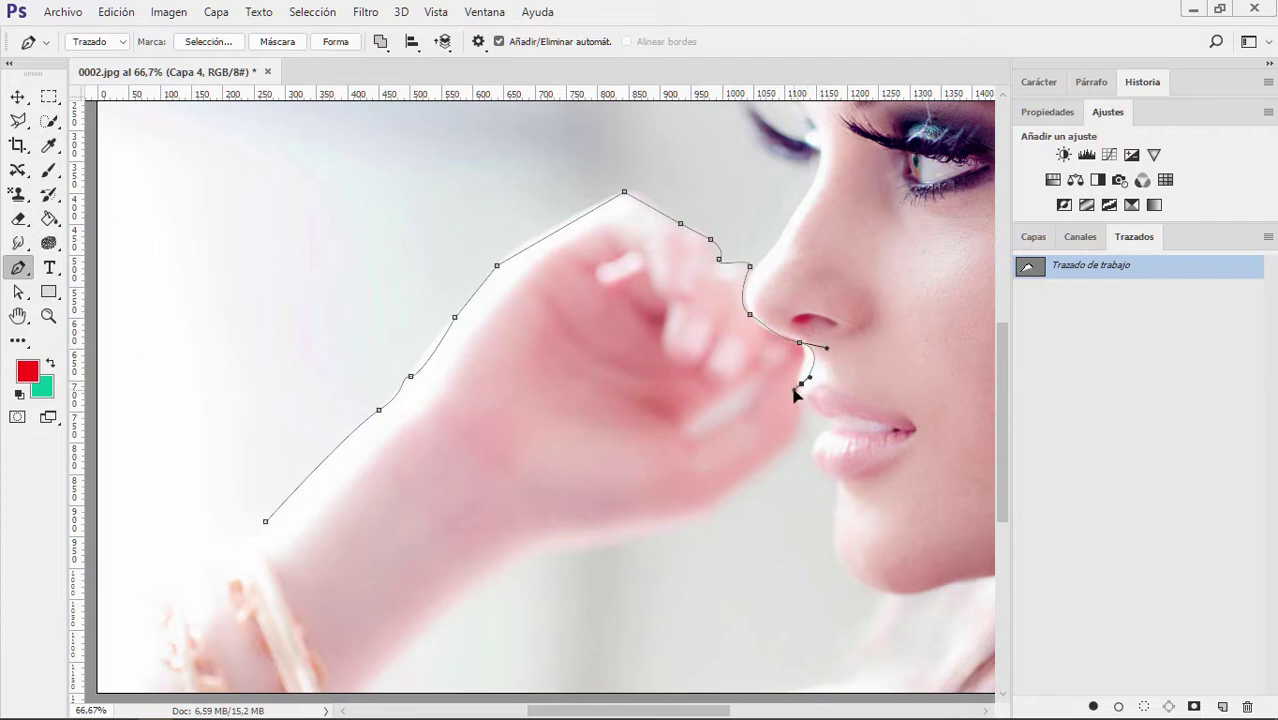
pyautogui.click(802, 413)
# Trace the hand's underside and wrist, closing the path at its first anchor
pyautogui.moveTo(784, 449)
pyautogui.mouseDown()
pyautogui.moveTo(722, 502)
pyautogui.moveTo(679, 516)
pyautogui.mouseUp()
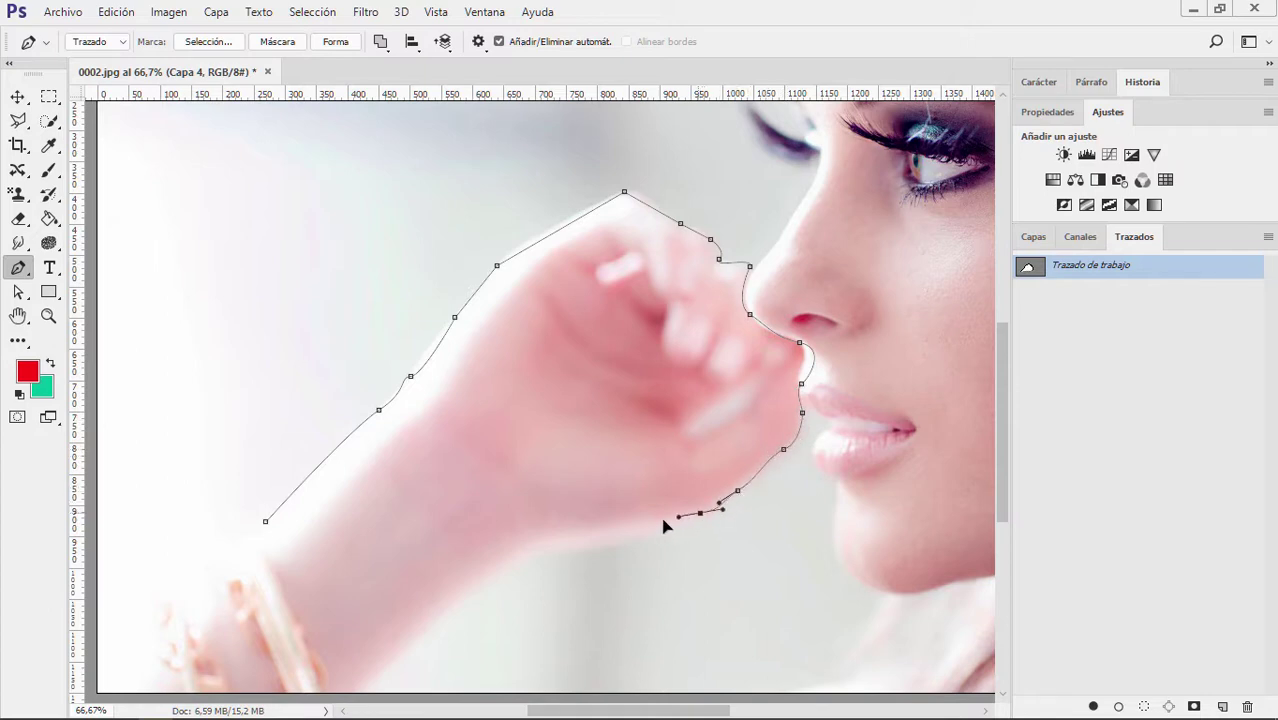
pyautogui.moveTo(592, 531); pyautogui.dragTo(538, 541)
pyautogui.click(497, 573)
pyautogui.moveTo(490, 586); pyautogui.dragTo(456, 604)
pyautogui.click(383, 662)
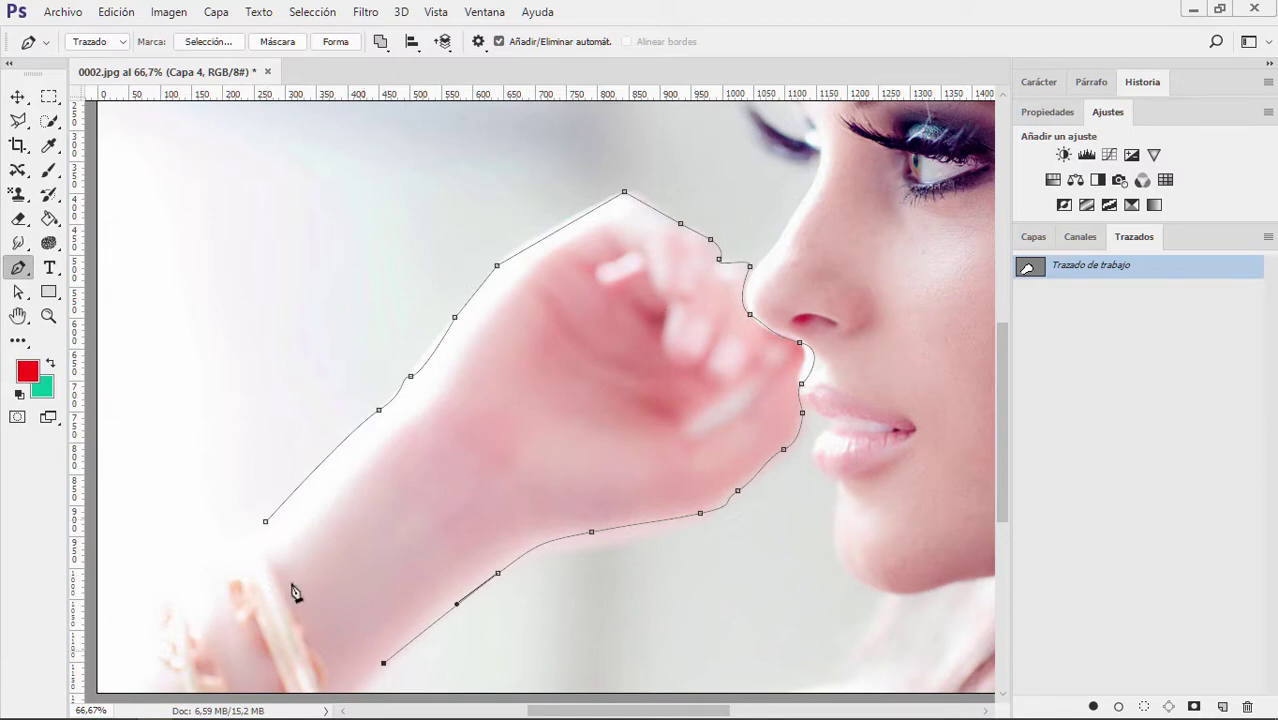
pyautogui.click(266, 522)
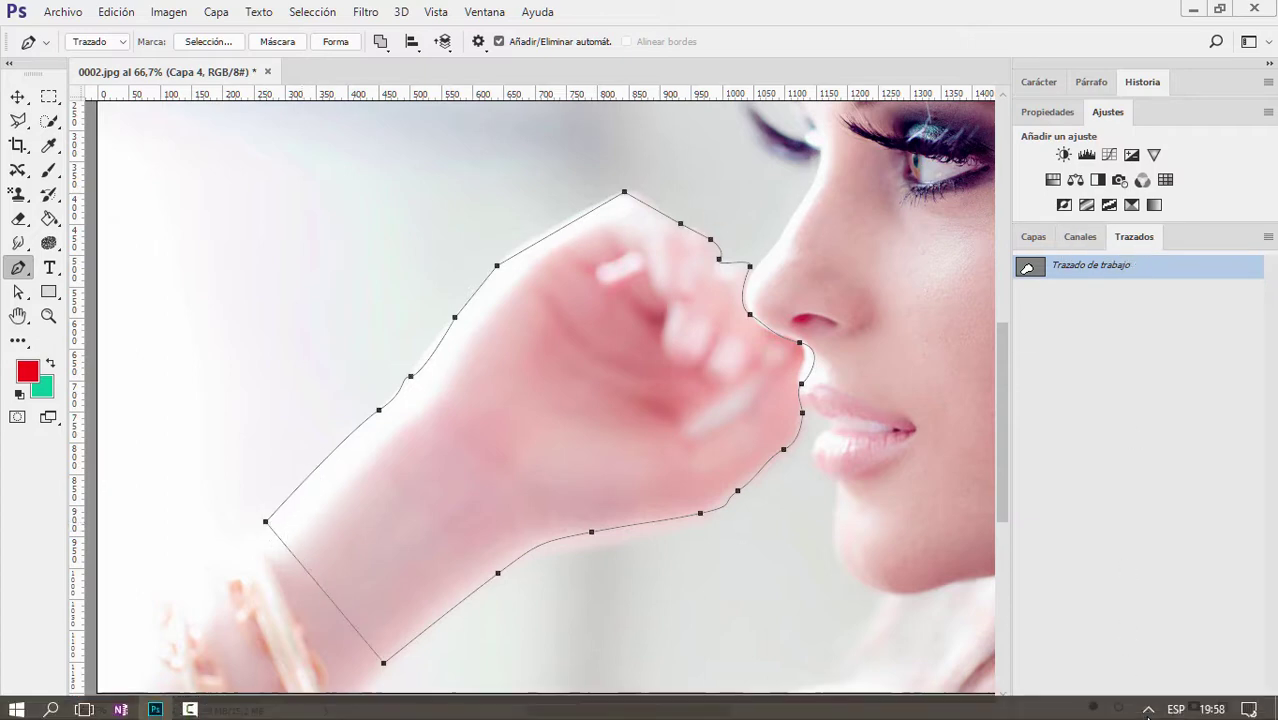
# Load the hand path as a selection on Capa 0 and test moving it
pyautogui.click(1143, 707)
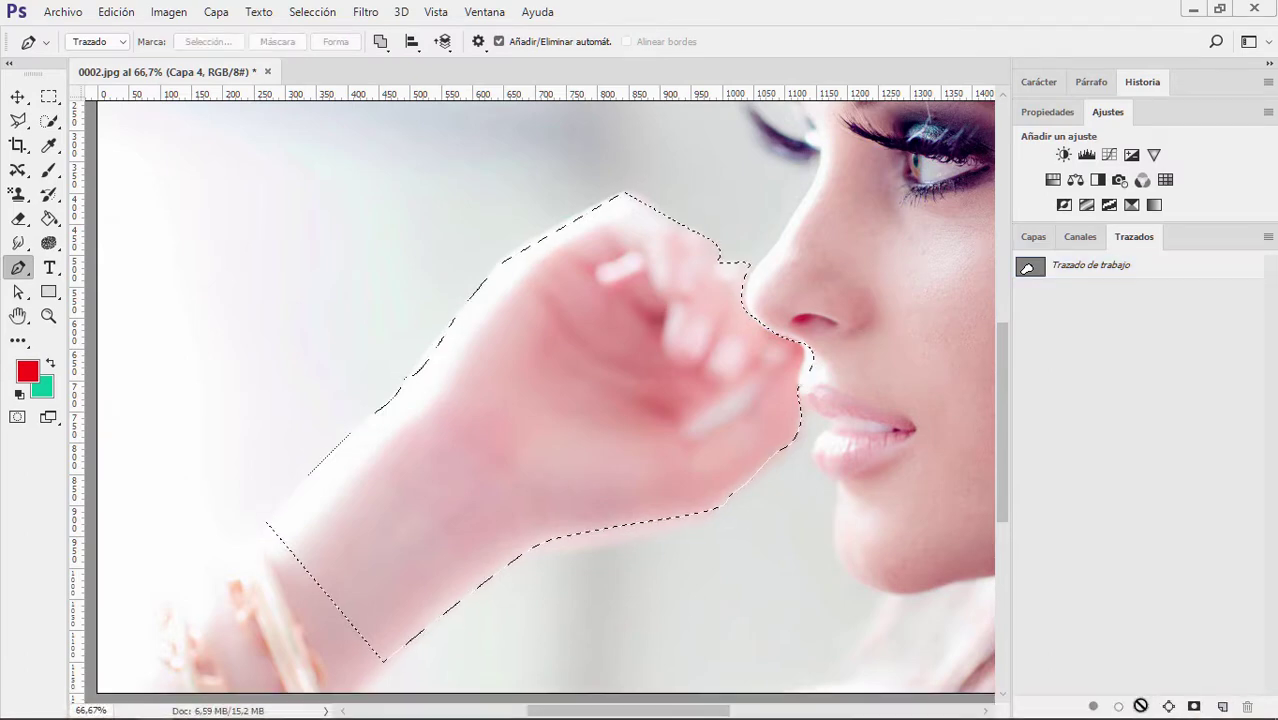
pyautogui.click(1033, 236)
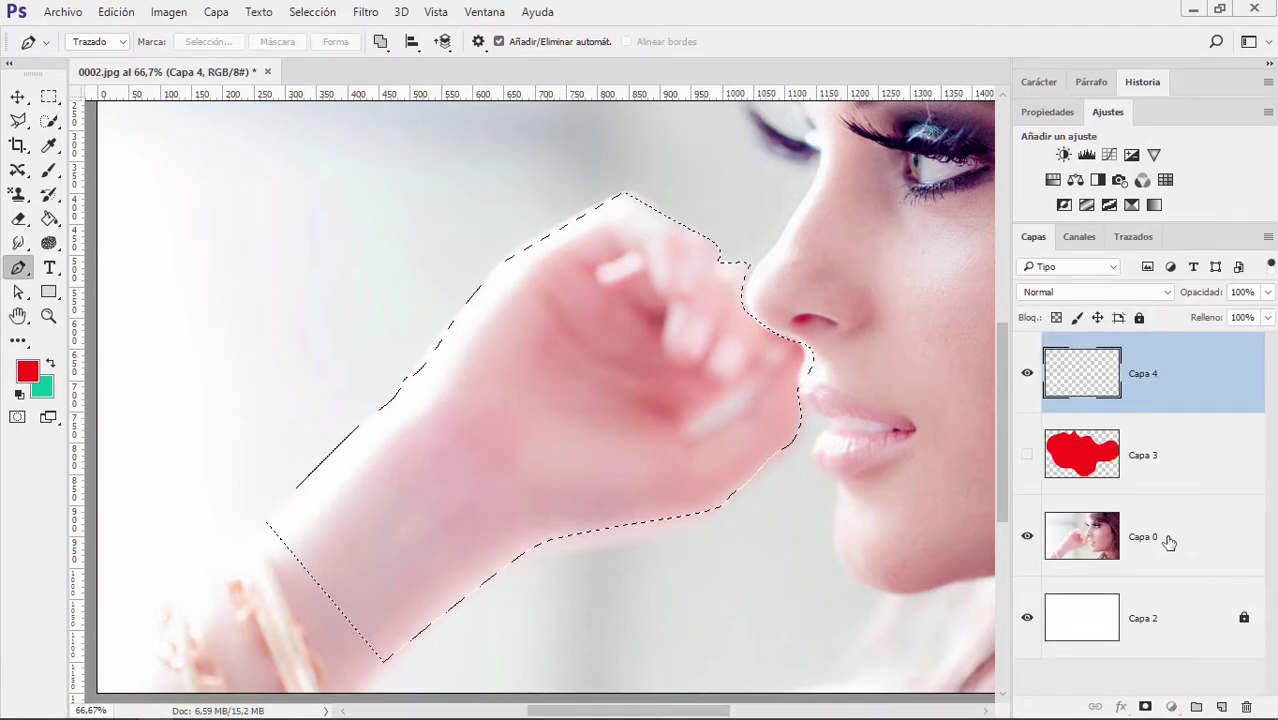
pyautogui.click(1165, 538)
pyautogui.click(18, 97)
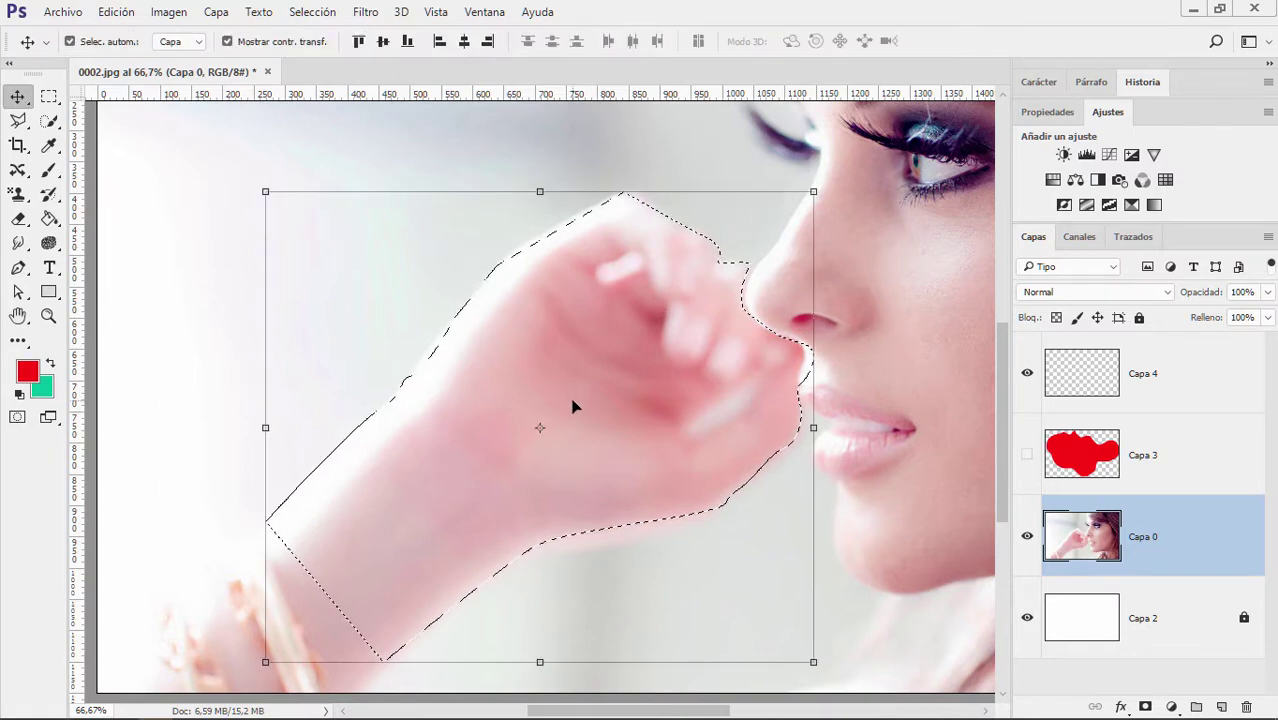
pyautogui.moveTo(574, 406)
pyautogui.mouseDown()
pyautogui.moveTo(235, 566)
pyautogui.moveTo(590, 380)
pyautogui.moveTo(574, 405)
pyautogui.mouseUp()
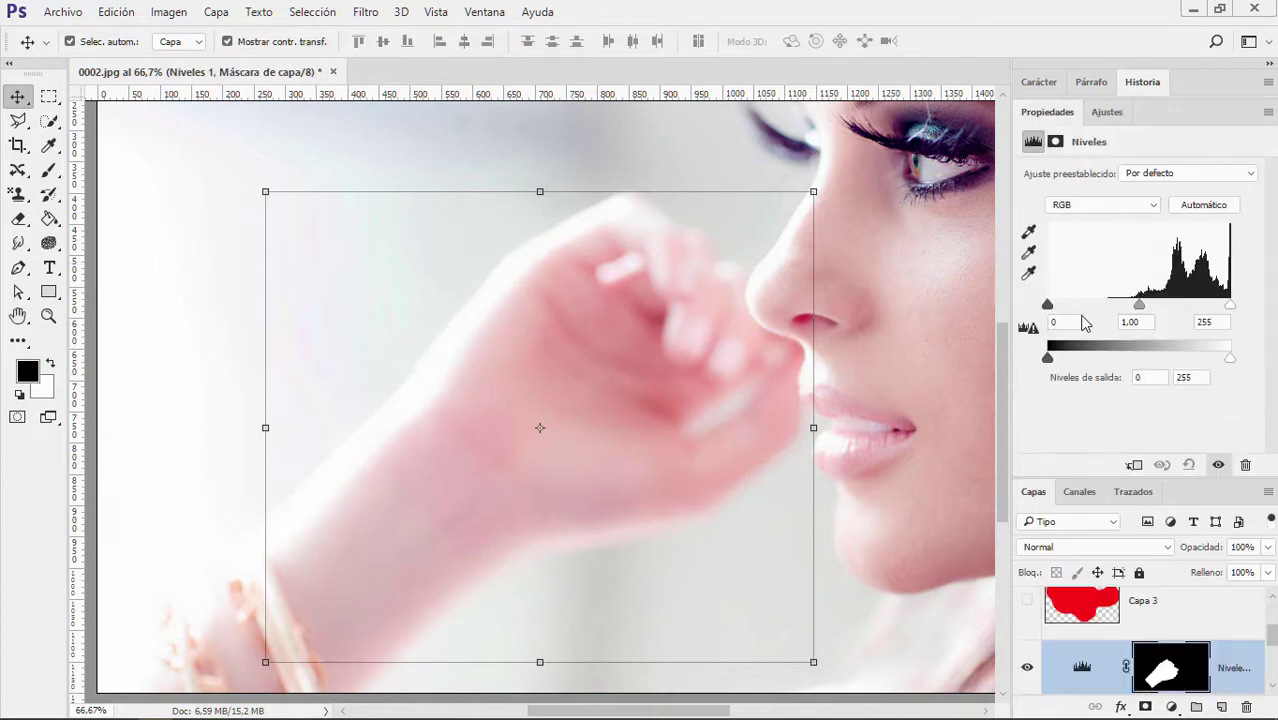
# Preview lightening the hand's midtones with Levels, then clear the selection
pyautogui.moveTo(1141, 305); pyautogui.dragTo(1186, 305)
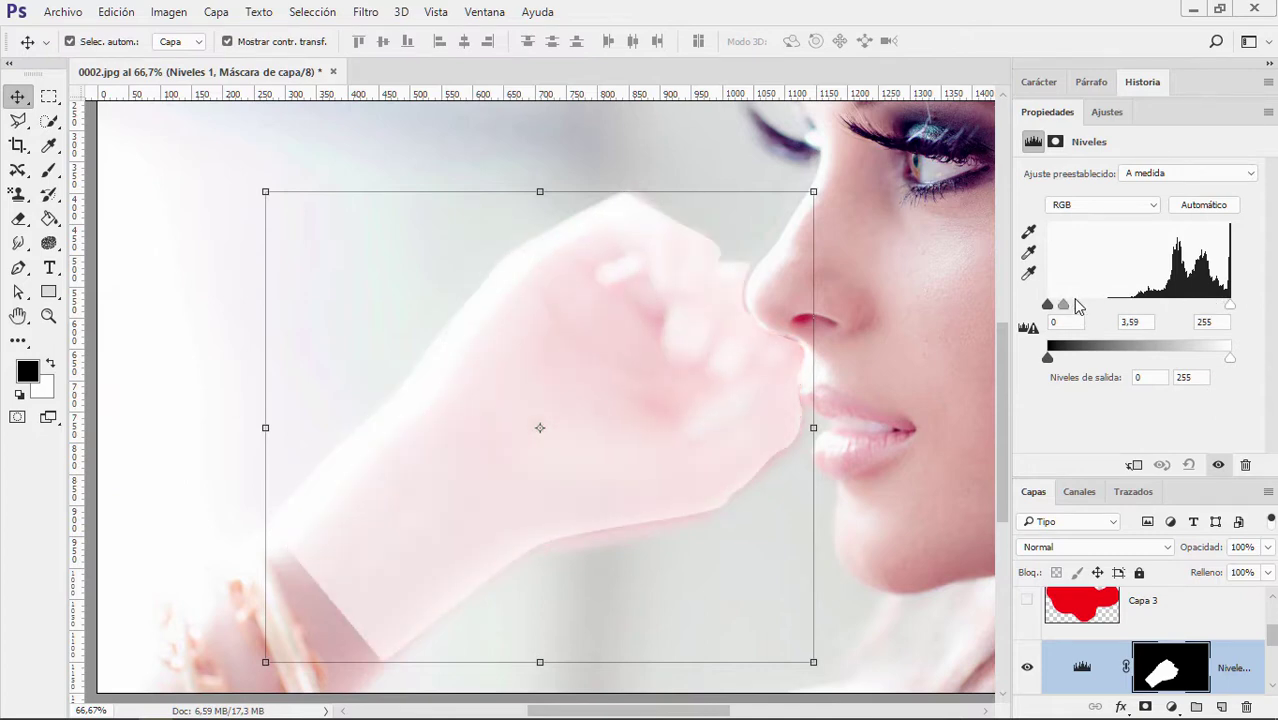
pyautogui.doubleClick(1059, 117)
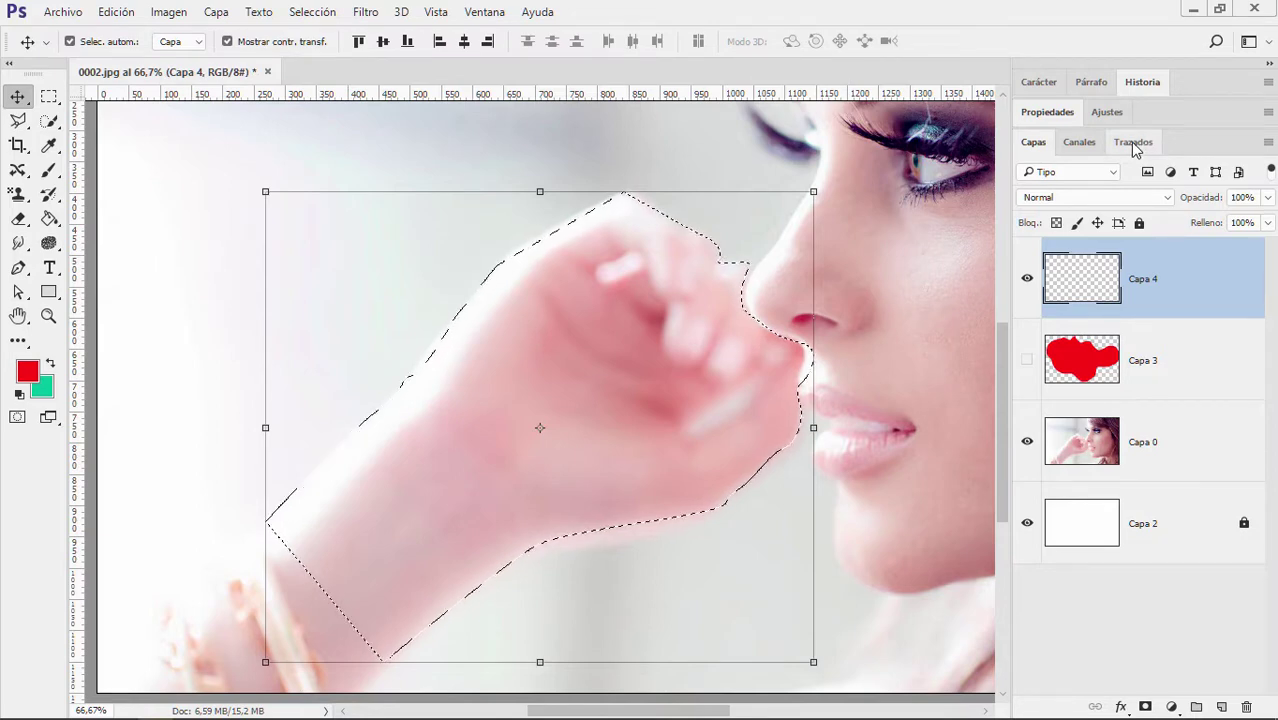
pyautogui.hotkey('ctrl', 'd')
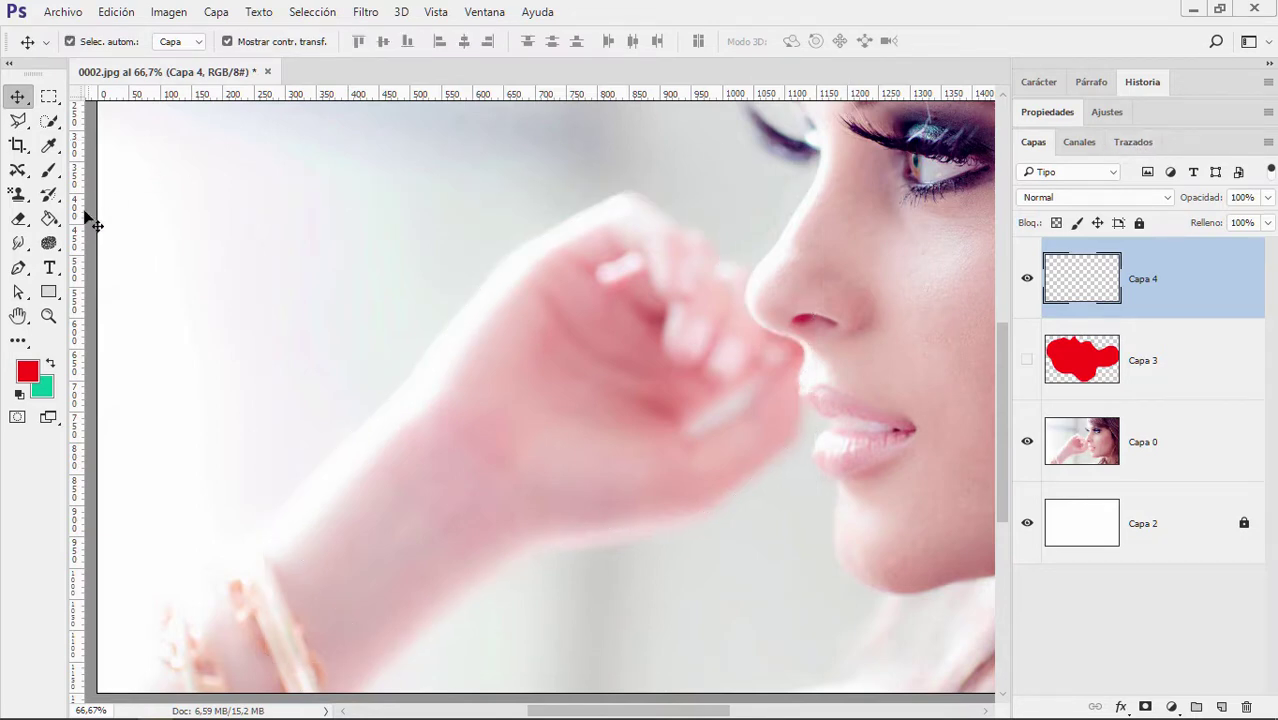
# Choose the standard Pen in Forma shape mode and hide photo layer Capa 0
pyautogui.click(14, 272)
pyautogui.click(138, 268)
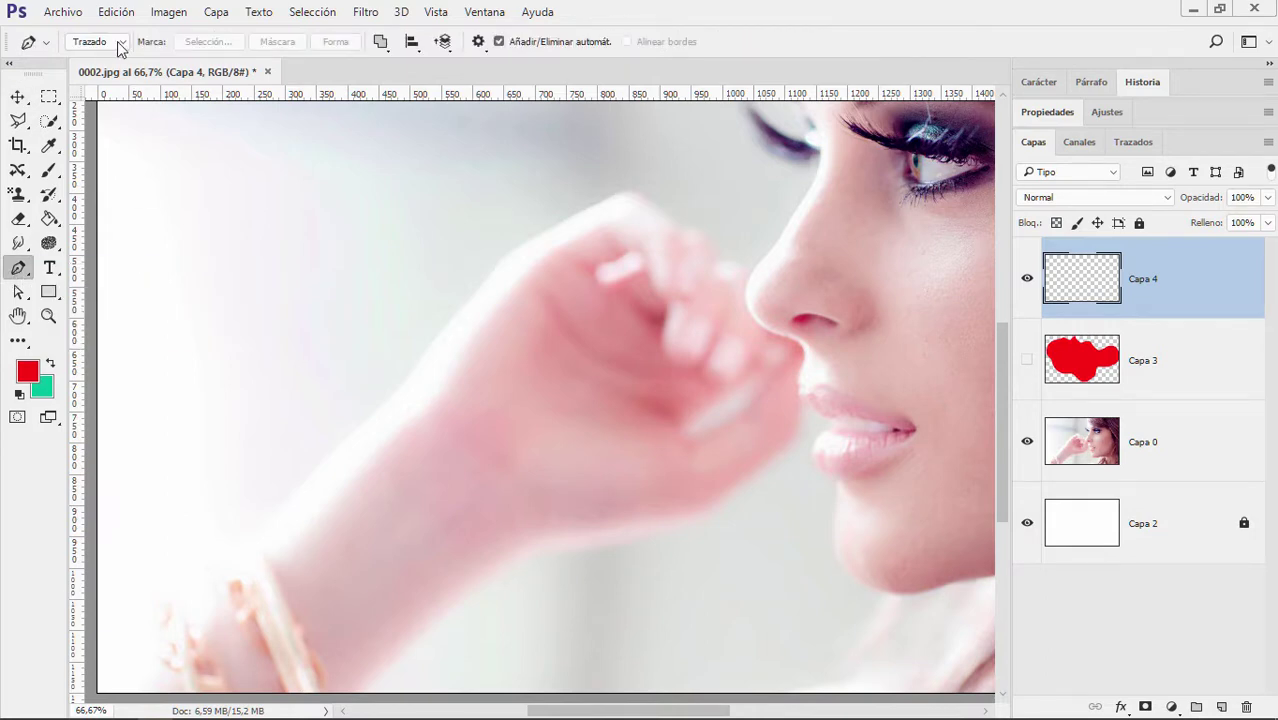
pyautogui.click(120, 50)
pyautogui.click(95, 57)
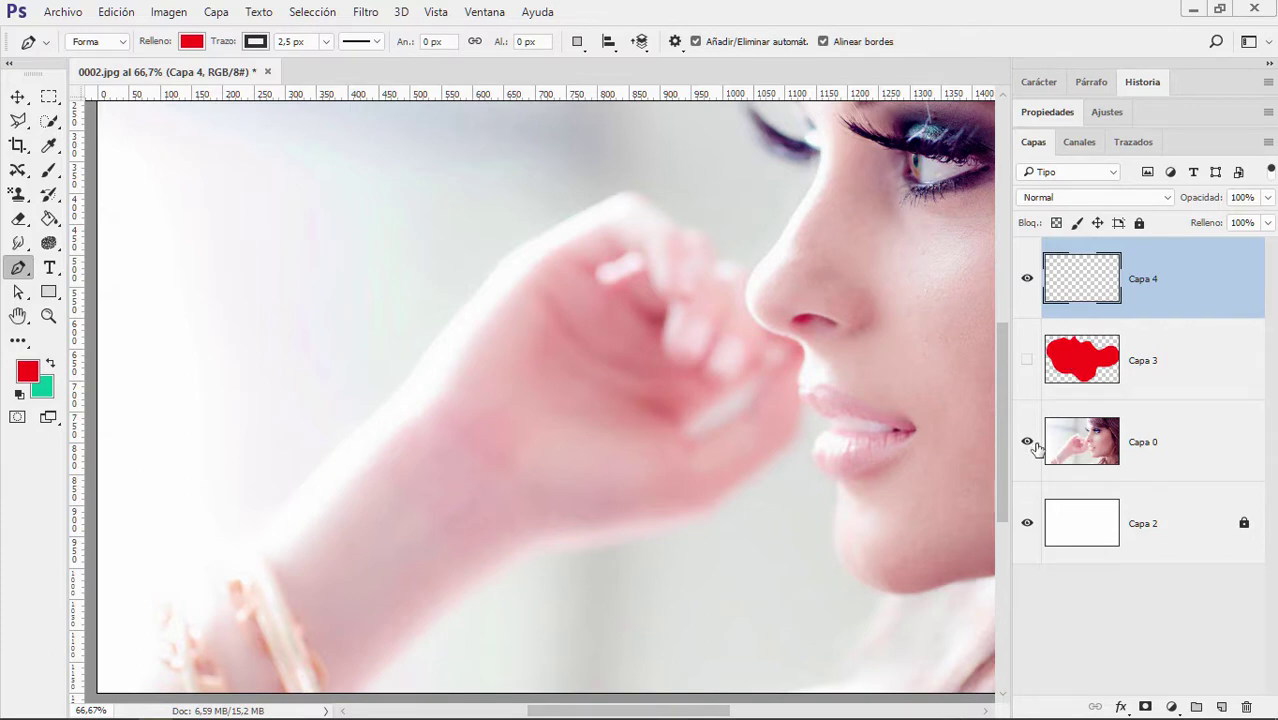
pyautogui.click(1024, 446)
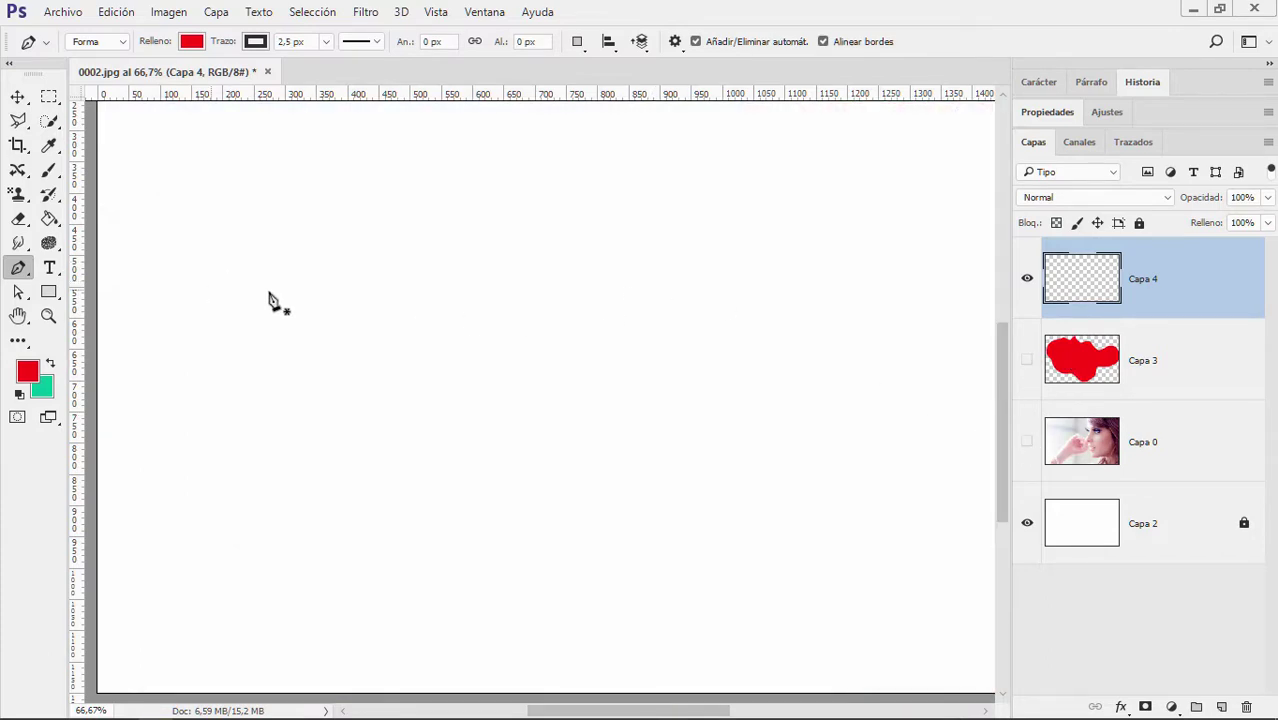
# Draw a trial four-corner red shape, then undo it step by step
pyautogui.click(338, 236)
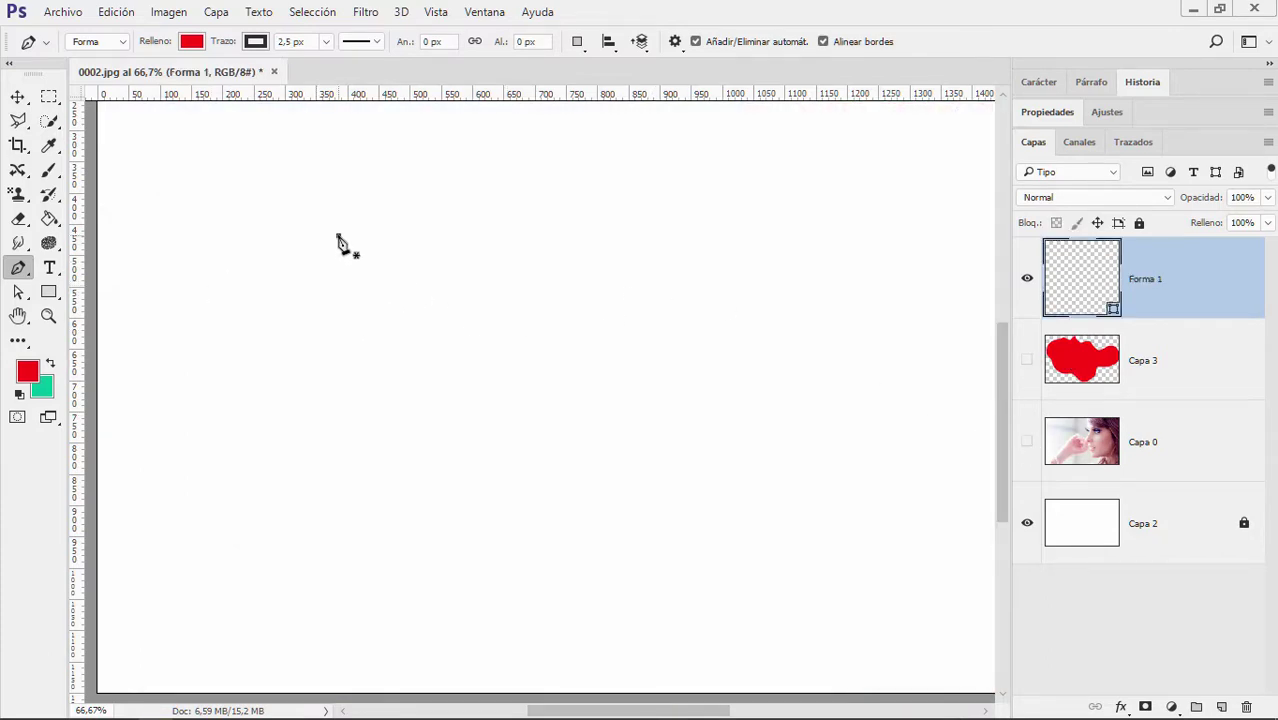
pyautogui.click(620, 235)
pyautogui.click(613, 468)
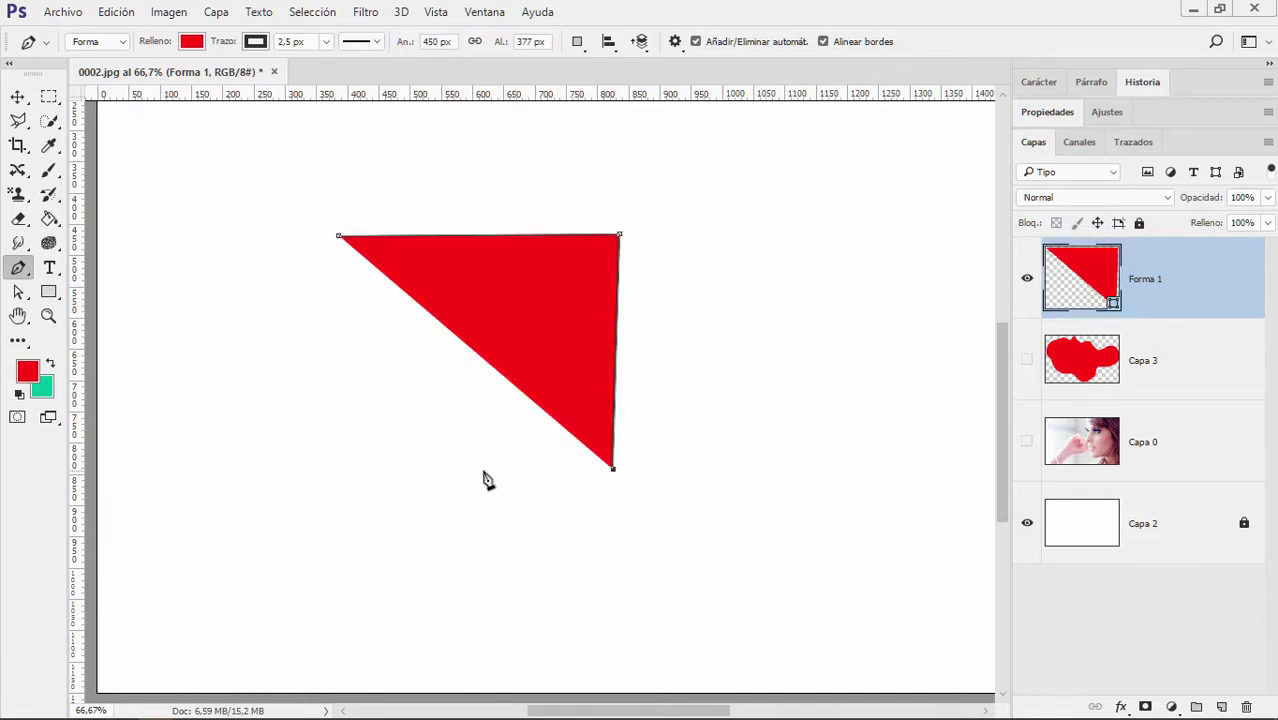
pyautogui.click(342, 477)
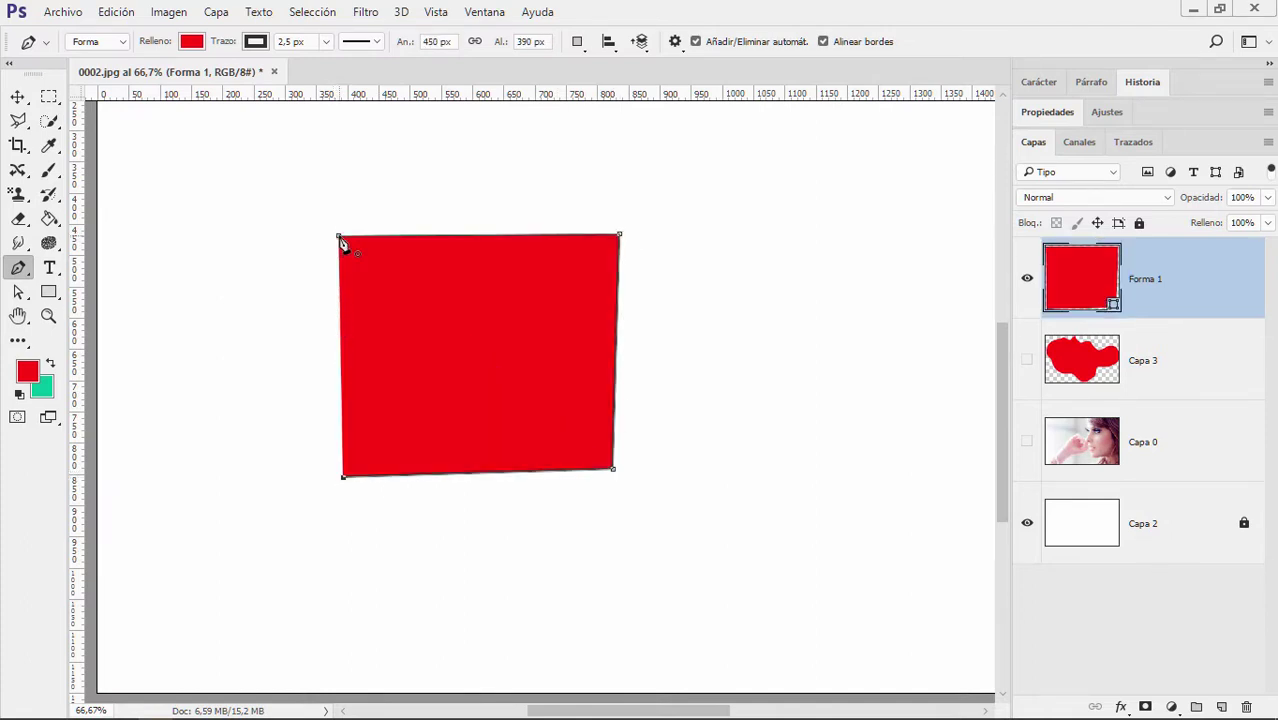
pyautogui.click(340, 240)
pyautogui.hotkey('ctrl', 'alt', 'z')
pyautogui.hotkey('ctrl', 'alt', 'z')
pyautogui.hotkey('ctrl', 'alt', 'z')
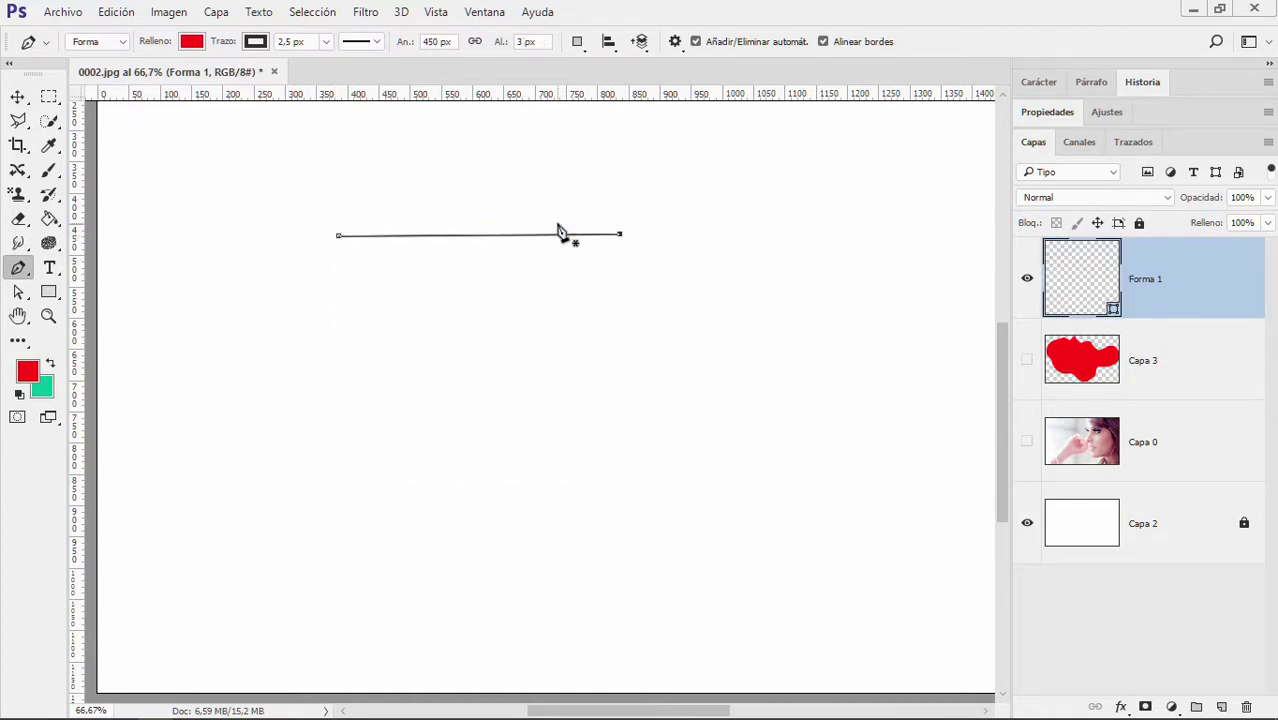
pyautogui.hotkey('ctrl', 'alt', 'z')
pyautogui.hotkey('ctrl', 'alt', 'z')
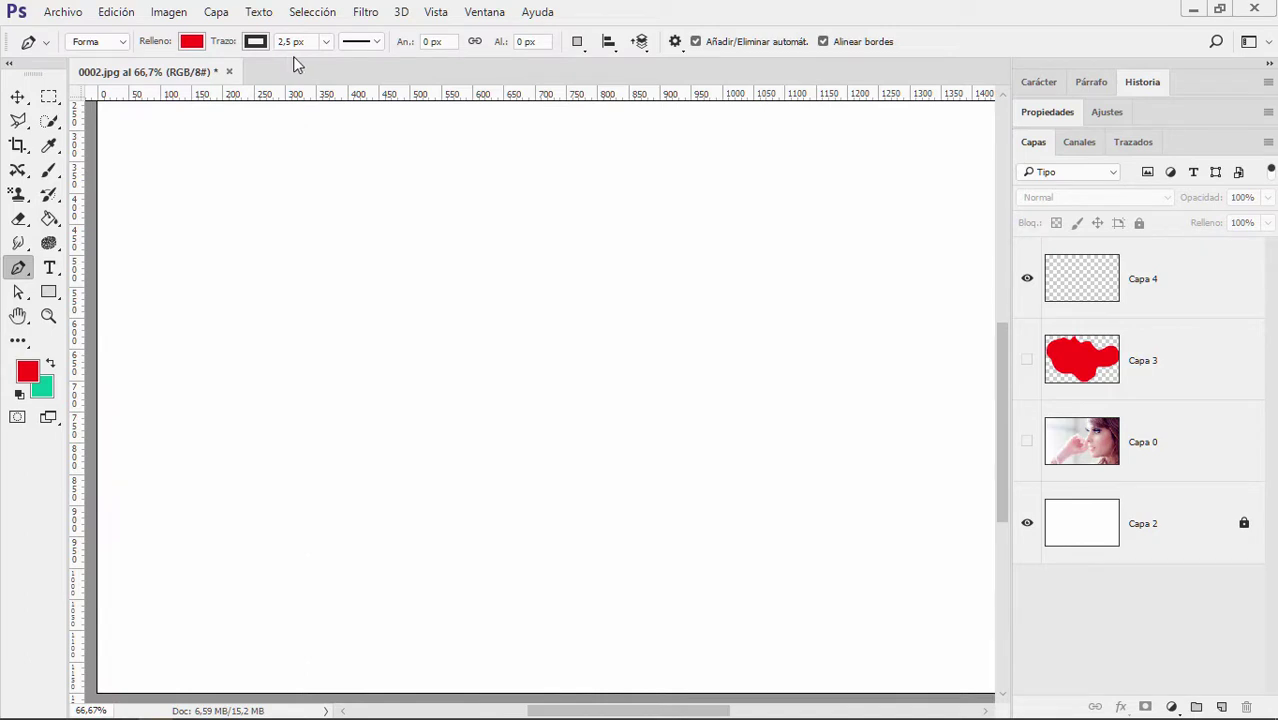
# Set the shape outline (Trazo) width to 8,28 px
pyautogui.click(325, 43)
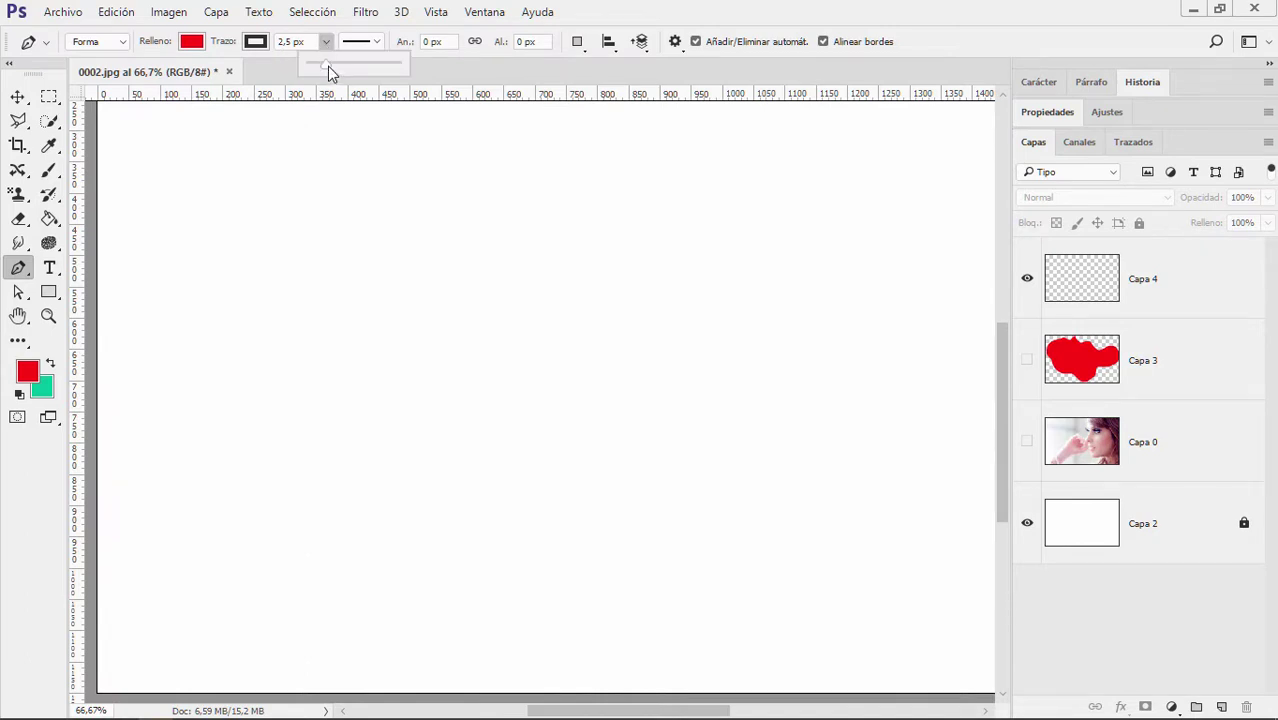
pyautogui.moveTo(331, 72)
pyautogui.mouseDown()
pyautogui.moveTo(353, 72)
pyautogui.moveTo(338, 77)
pyautogui.mouseUp()
pyautogui.click(933, 16)
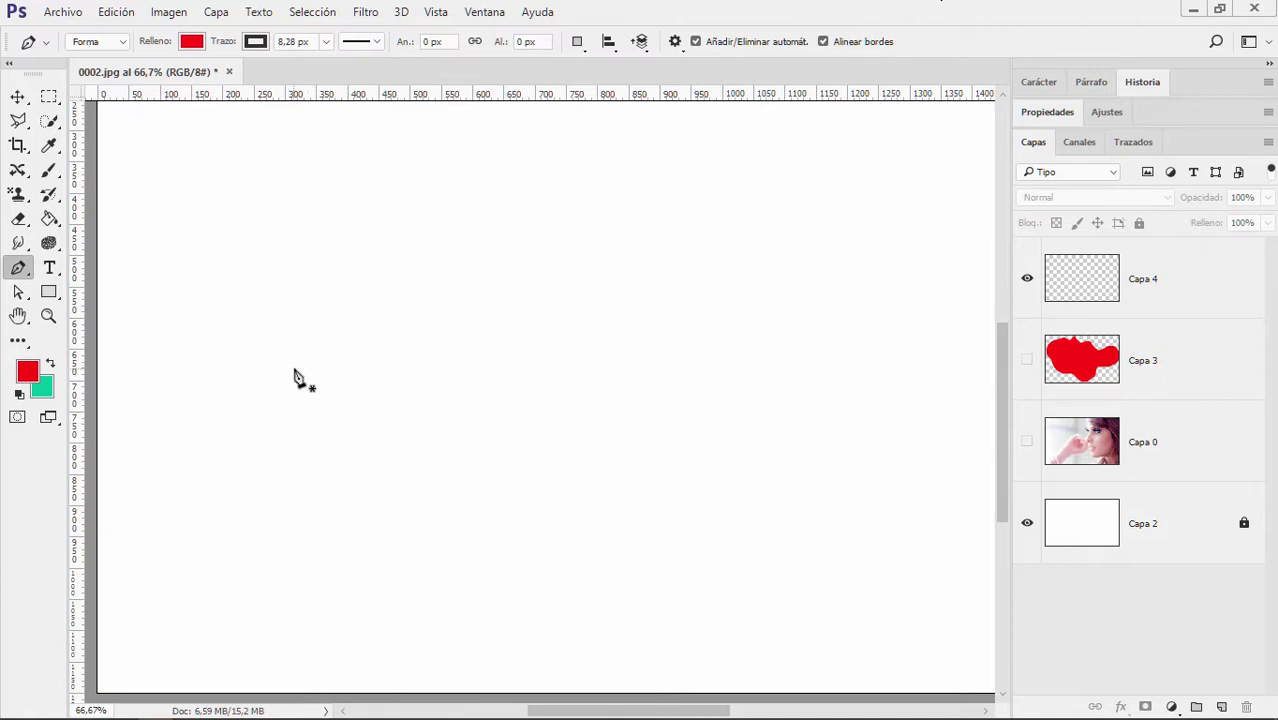
# Draw a curved red sliver shape with the Pen, undoing the extra third anchor
pyautogui.click(234, 310)
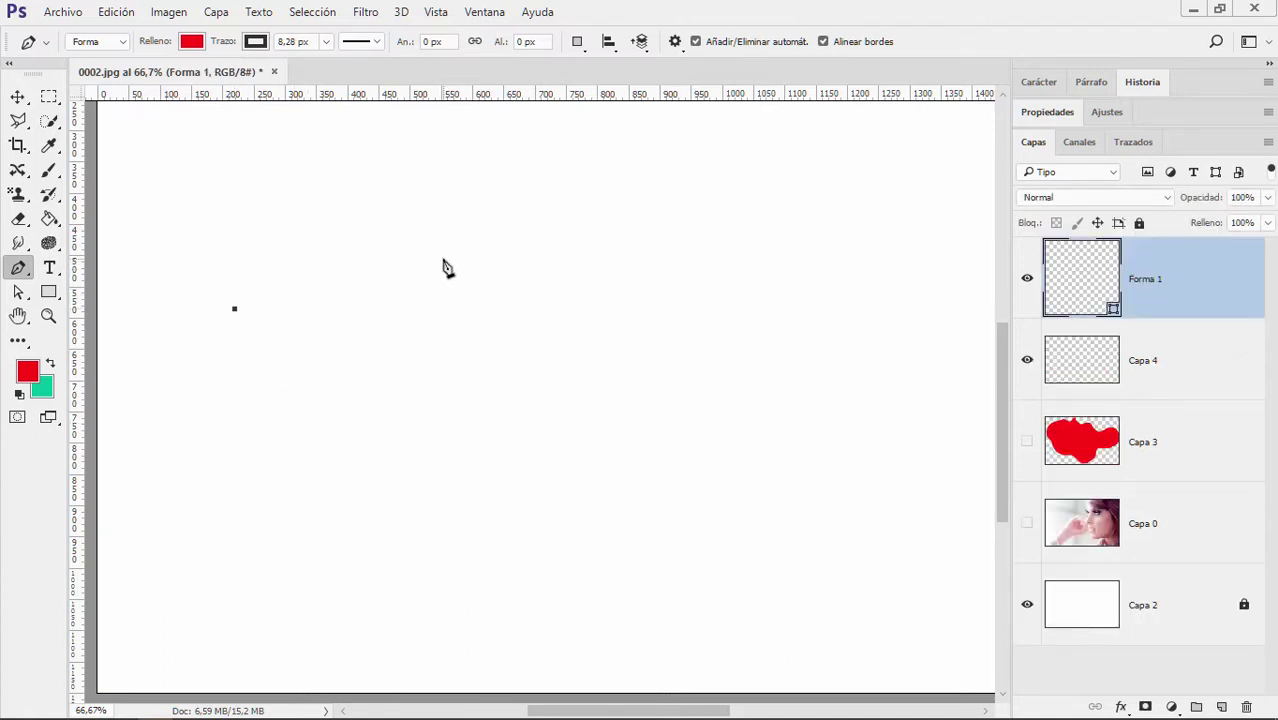
pyautogui.moveTo(443, 259); pyautogui.dragTo(530, 305)
pyautogui.moveTo(493, 343)
pyautogui.mouseDown()
pyautogui.moveTo(579, 305)
pyautogui.moveTo(513, 350)
pyautogui.moveTo(445, 362)
pyautogui.moveTo(385, 351)
pyautogui.moveTo(351, 311)
pyautogui.mouseUp()
pyautogui.moveTo(491, 356)
pyautogui.mouseDown()
pyautogui.moveTo(571, 257)
pyautogui.moveTo(515, 327)
pyautogui.mouseUp()
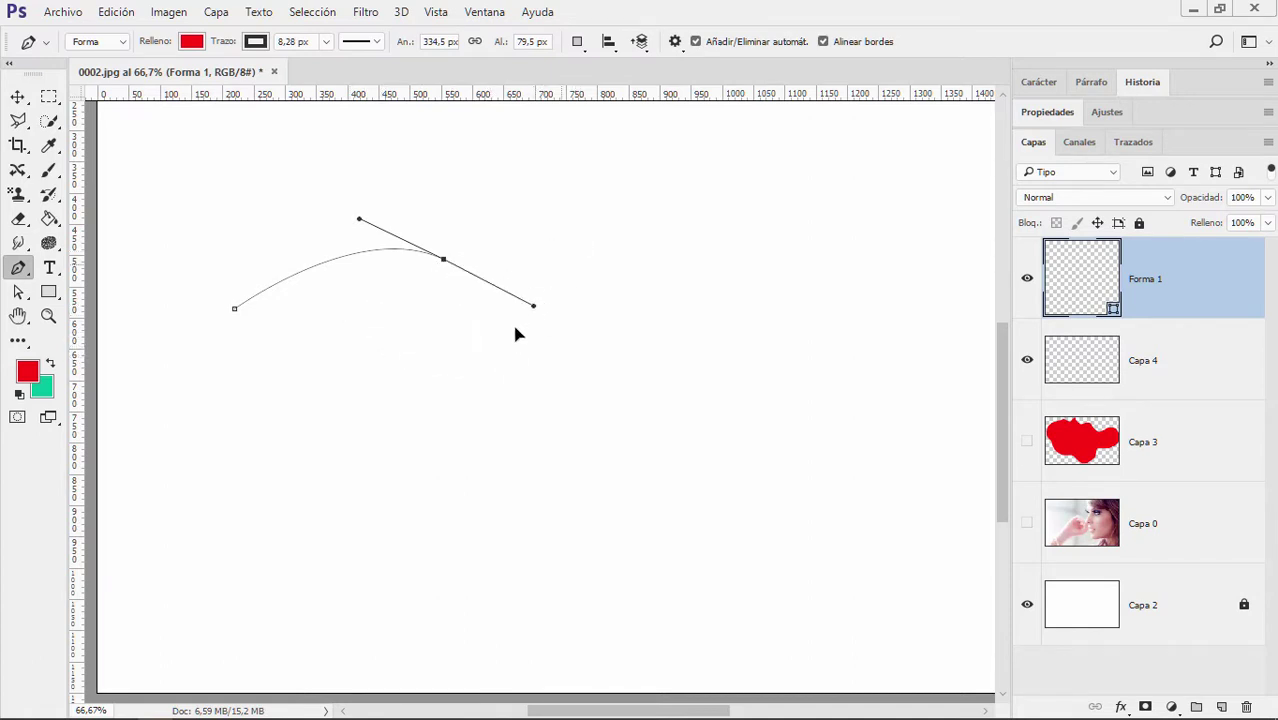
pyautogui.moveTo(438, 370); pyautogui.dragTo(438, 367)
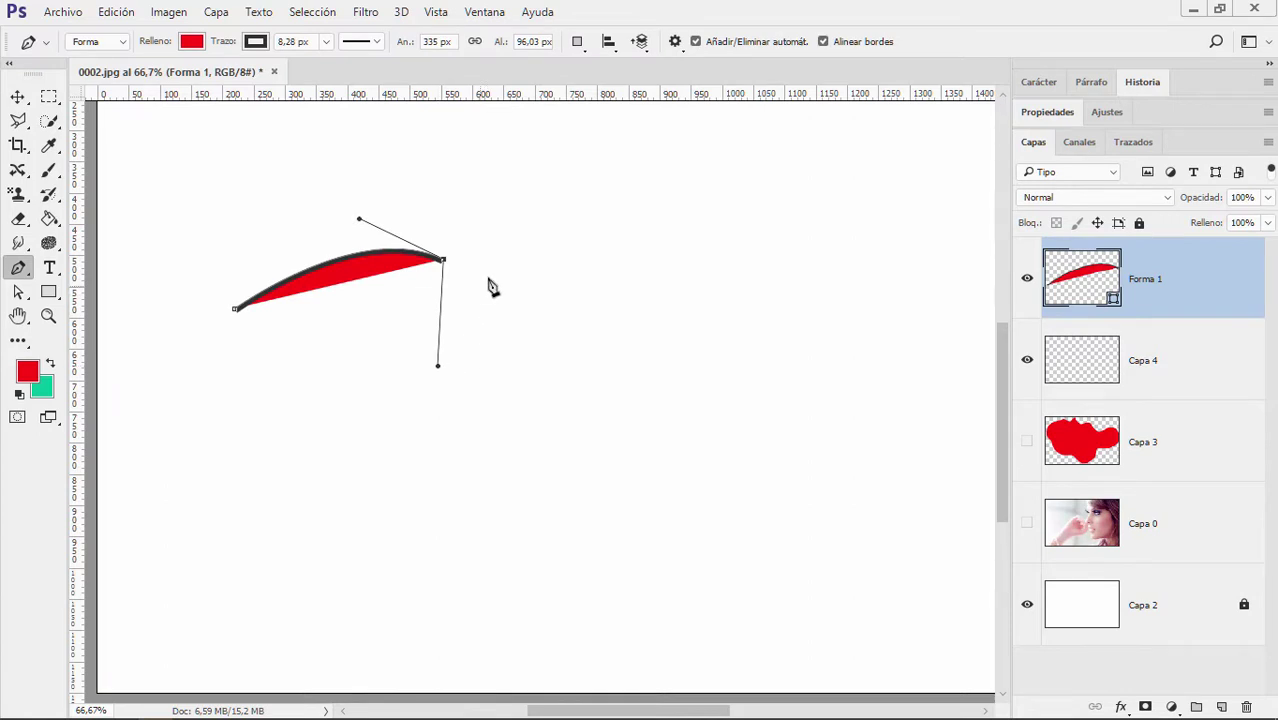
pyautogui.click(607, 223)
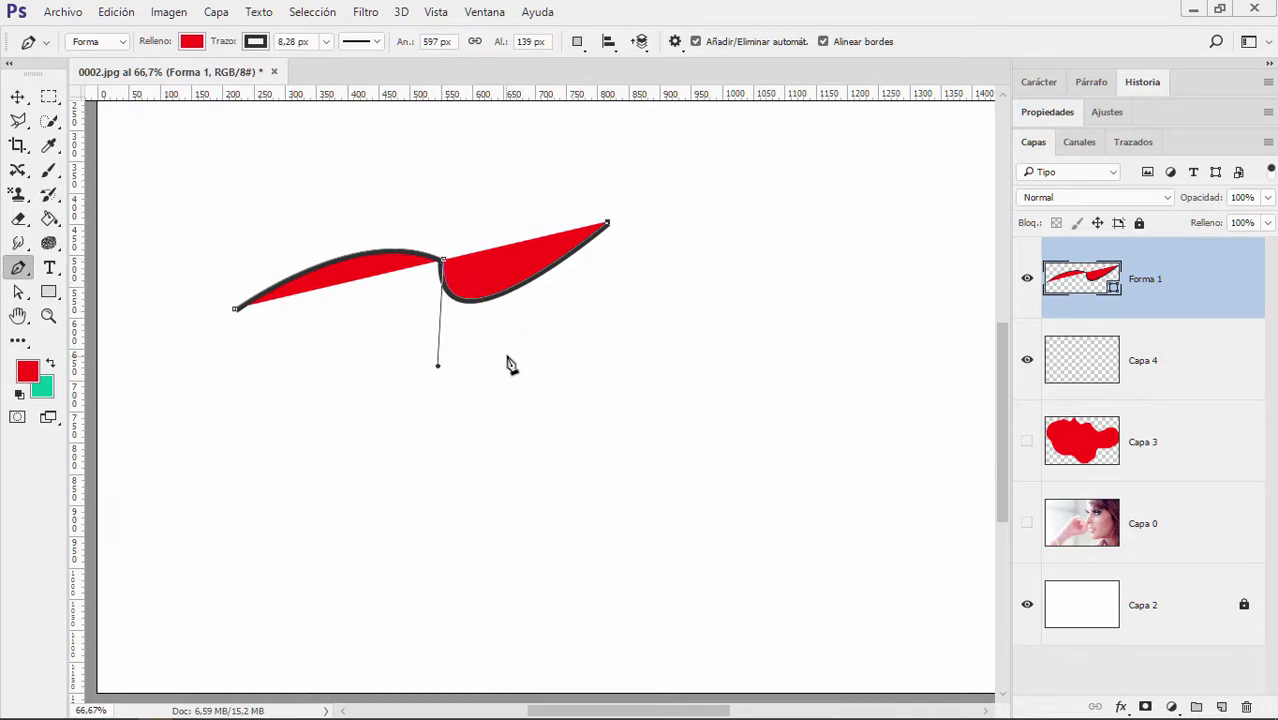
pyautogui.hotkey('ctrl', 'z')
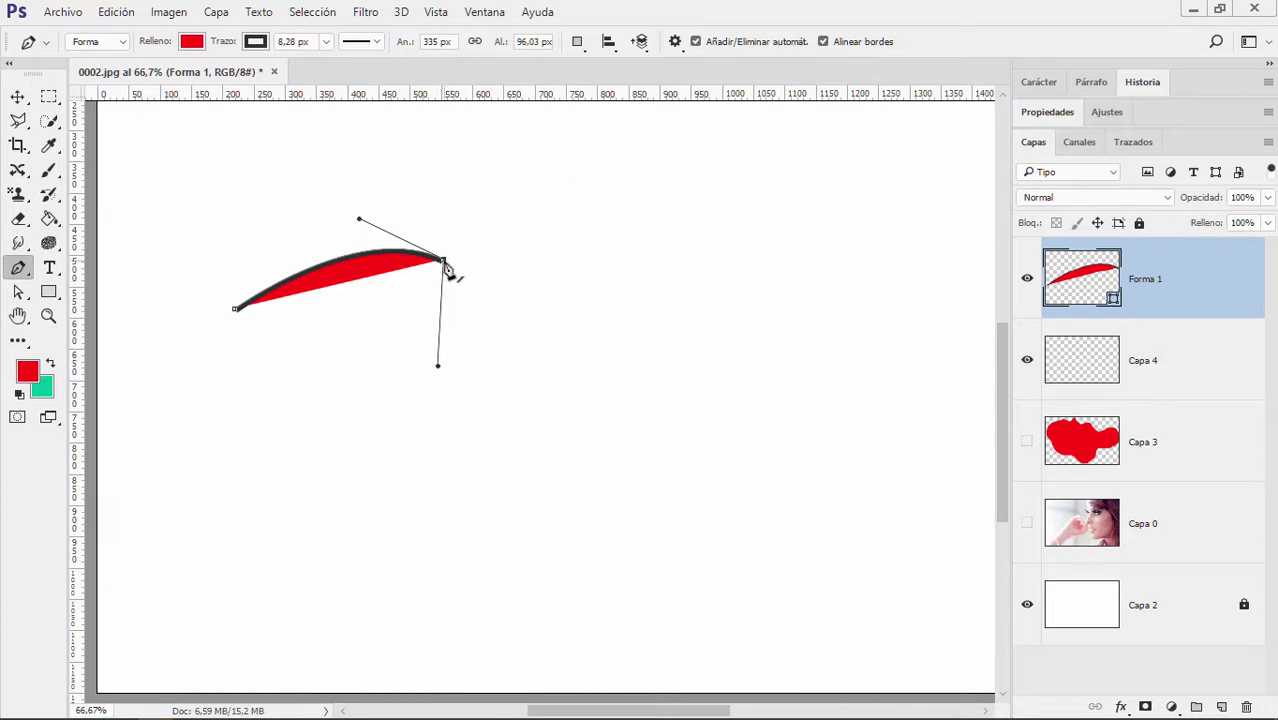
# Extend the red shape with curved anchors rightward and down, reshaping the last handle
pyautogui.moveTo(555, 218); pyautogui.dragTo(592, 268)
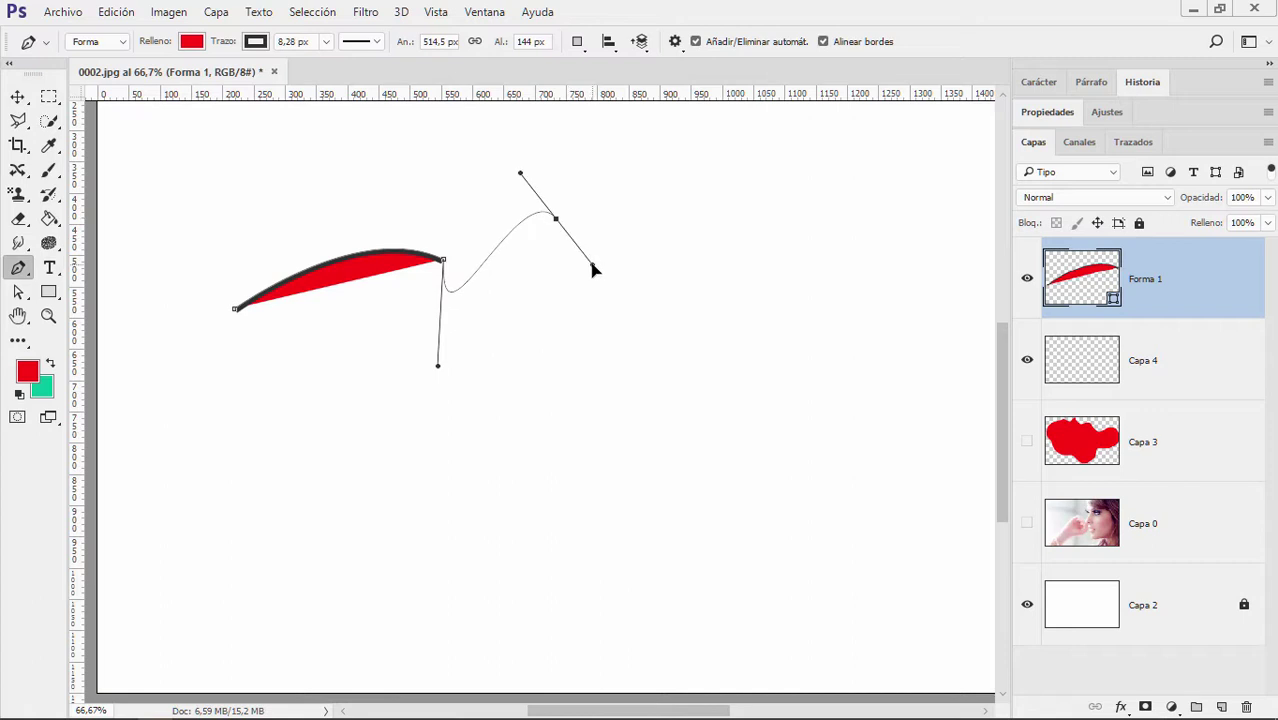
pyautogui.hotkey('ctrl', 'z')
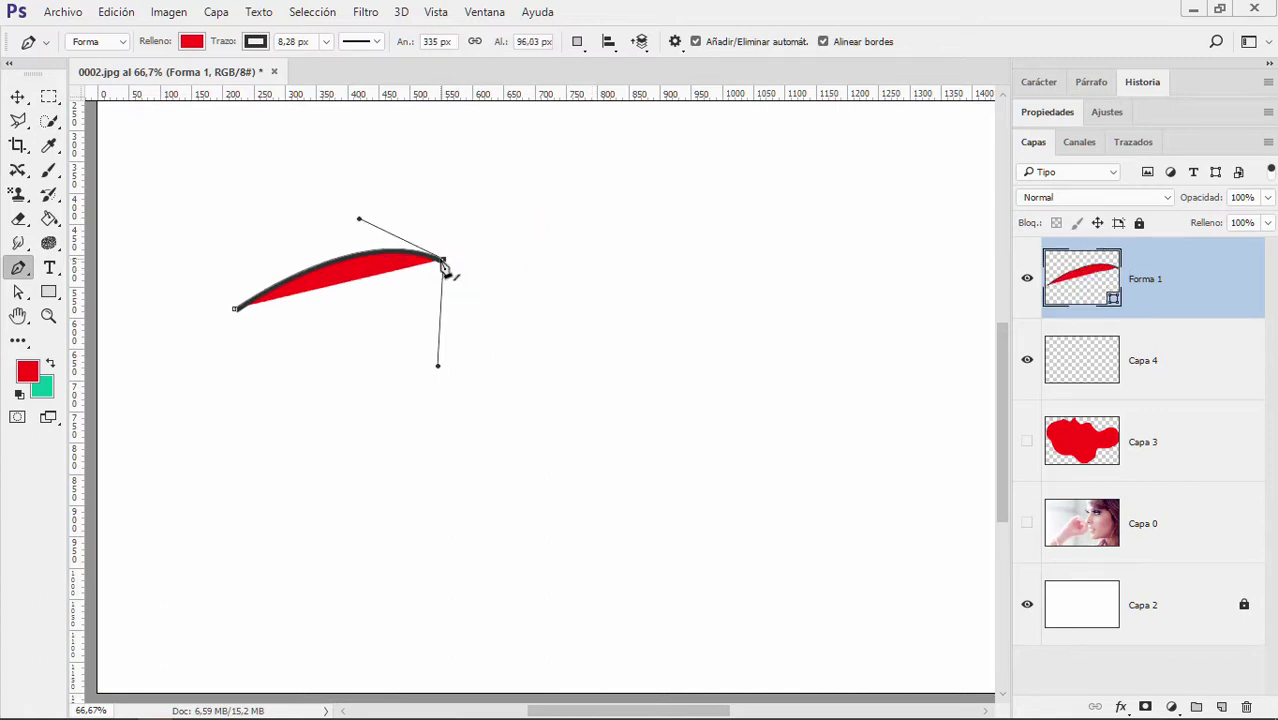
pyautogui.click(572, 219)
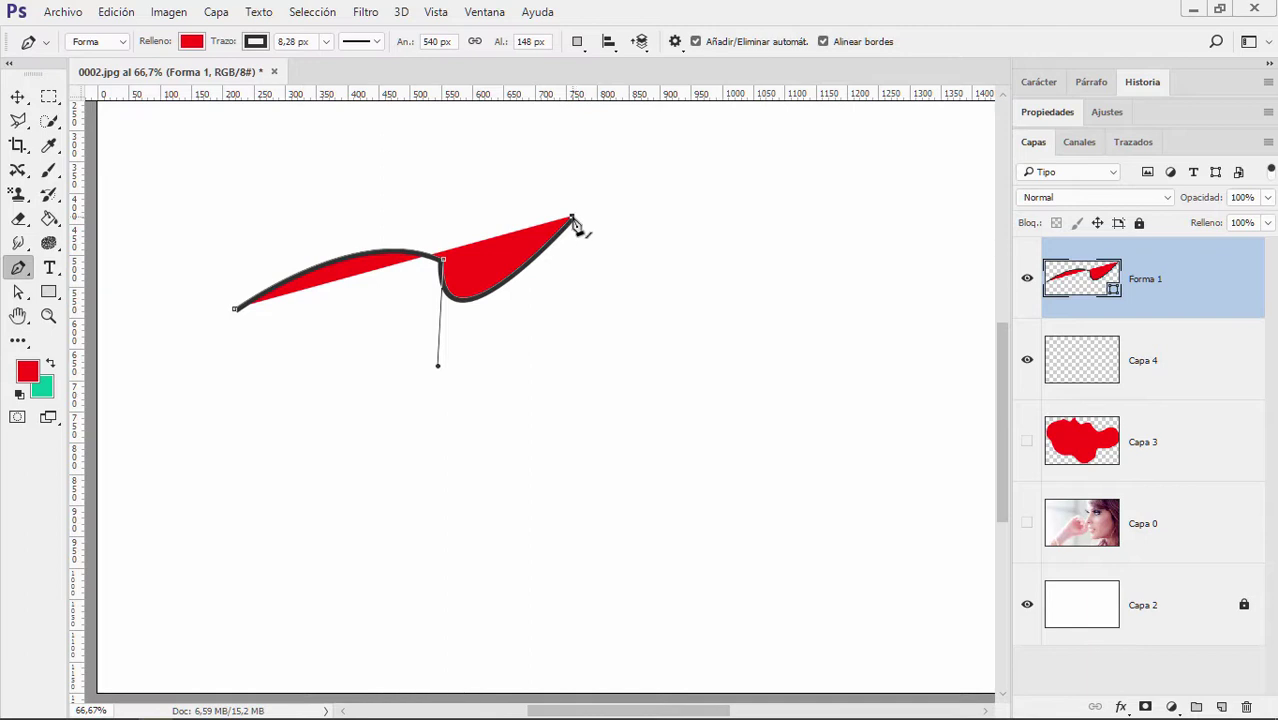
pyautogui.click(721, 182)
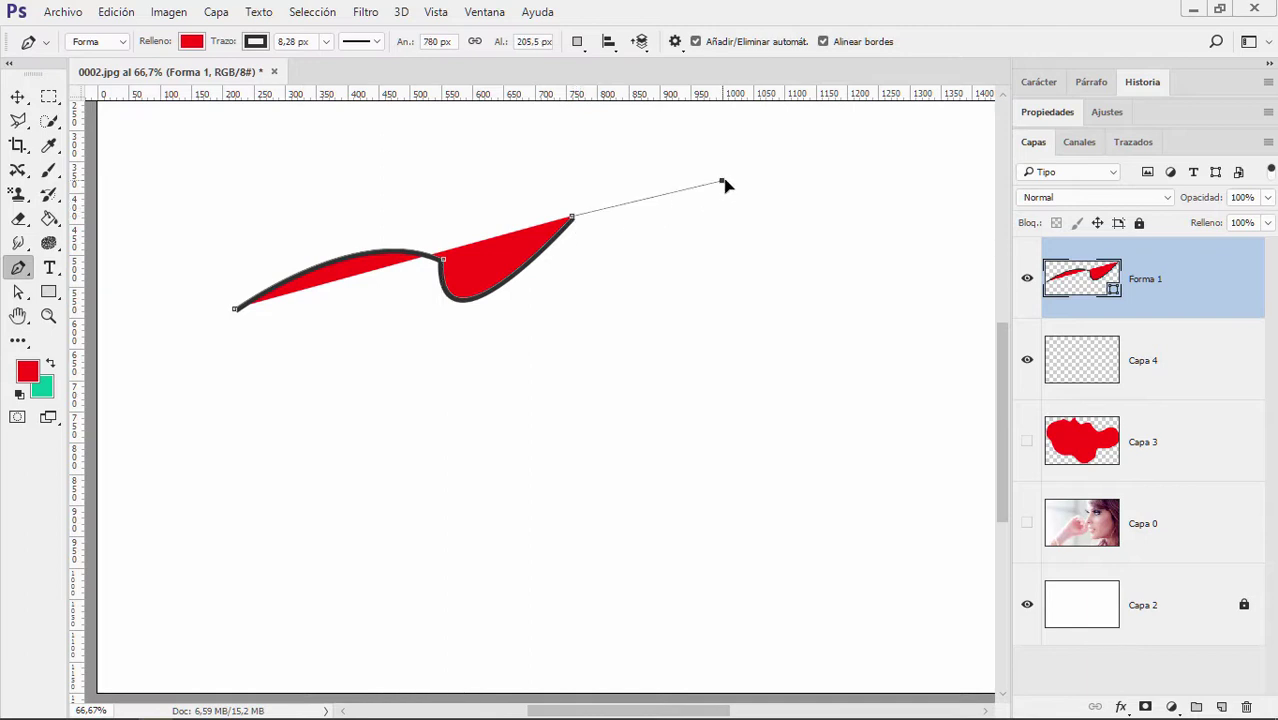
pyautogui.moveTo(726, 185)
pyautogui.mouseDown()
pyautogui.moveTo(772, 205)
pyautogui.moveTo(770, 226)
pyautogui.mouseUp()
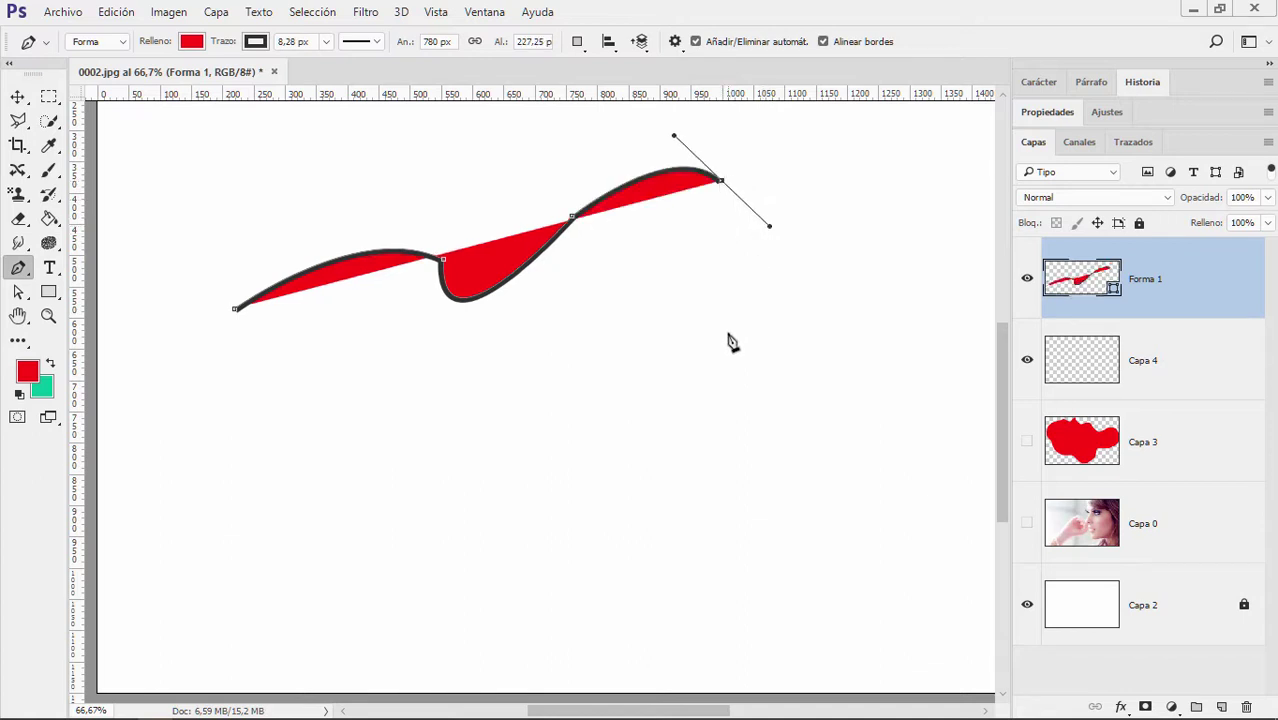
pyautogui.moveTo(736, 354); pyautogui.dragTo(729, 370)
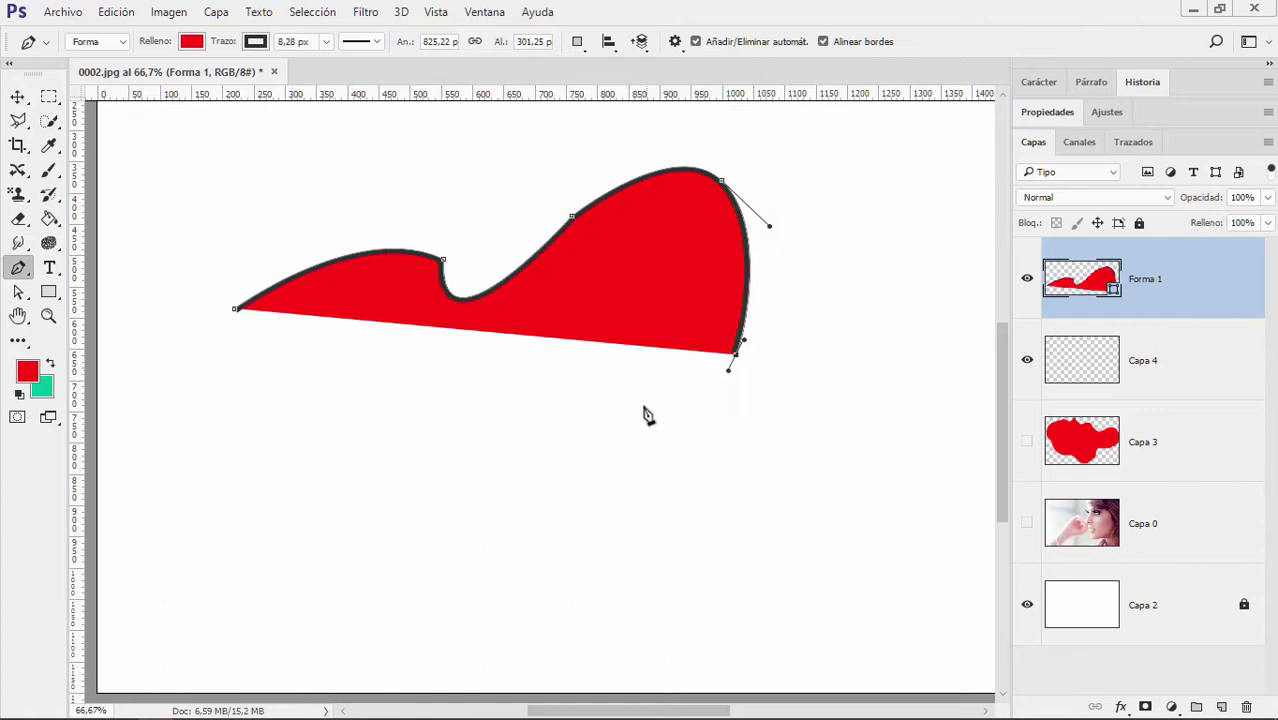
pyautogui.moveTo(640, 410); pyautogui.dragTo(534, 471)
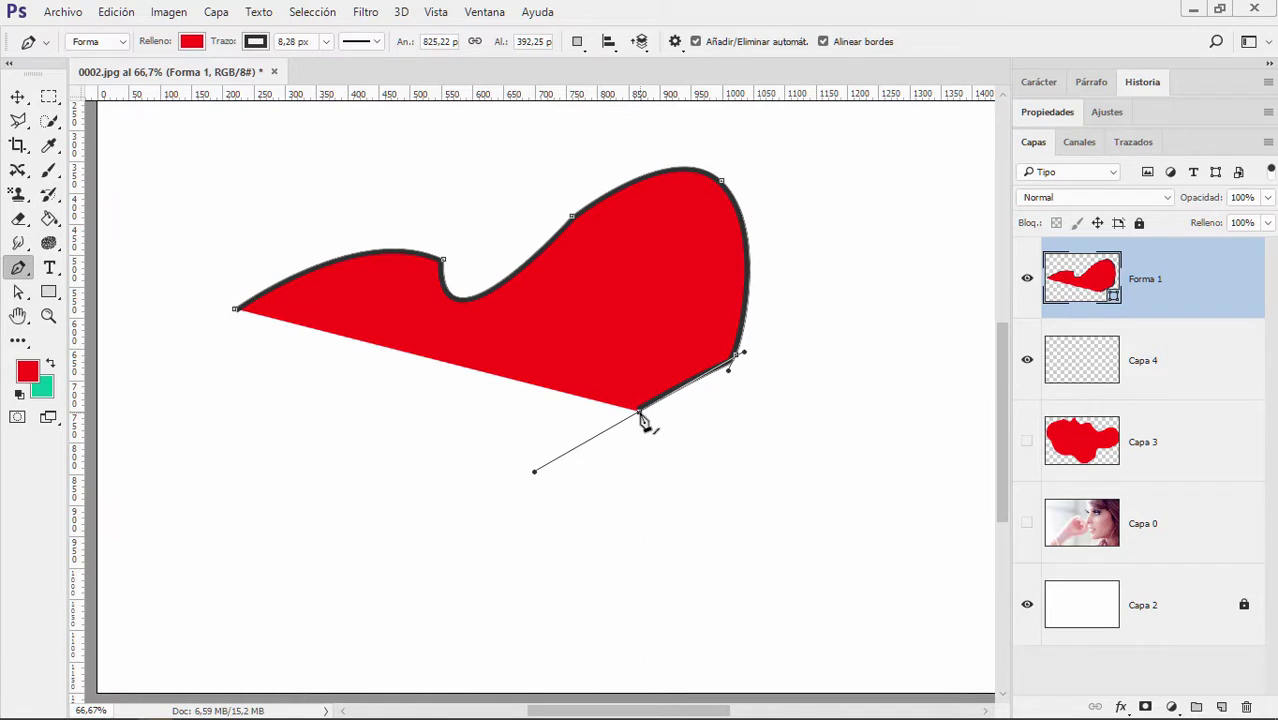
pyautogui.click(640, 411)
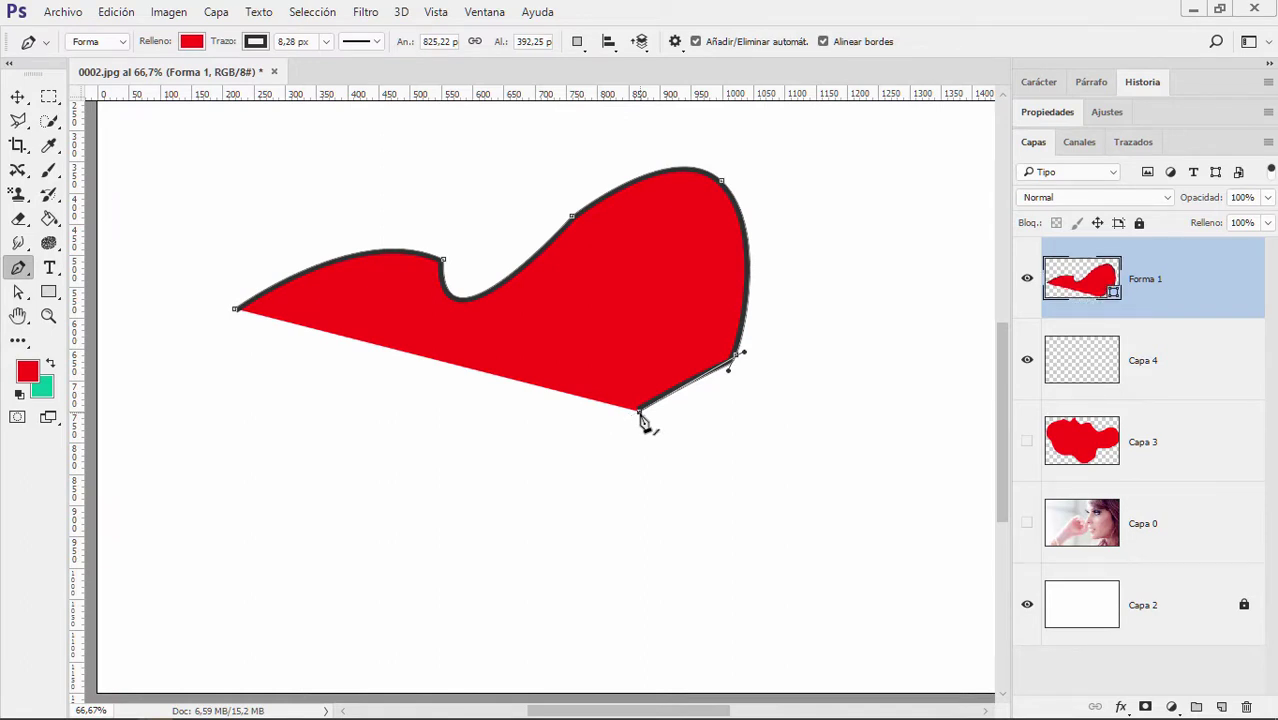
pyautogui.moveTo(640, 411); pyautogui.dragTo(471, 626)
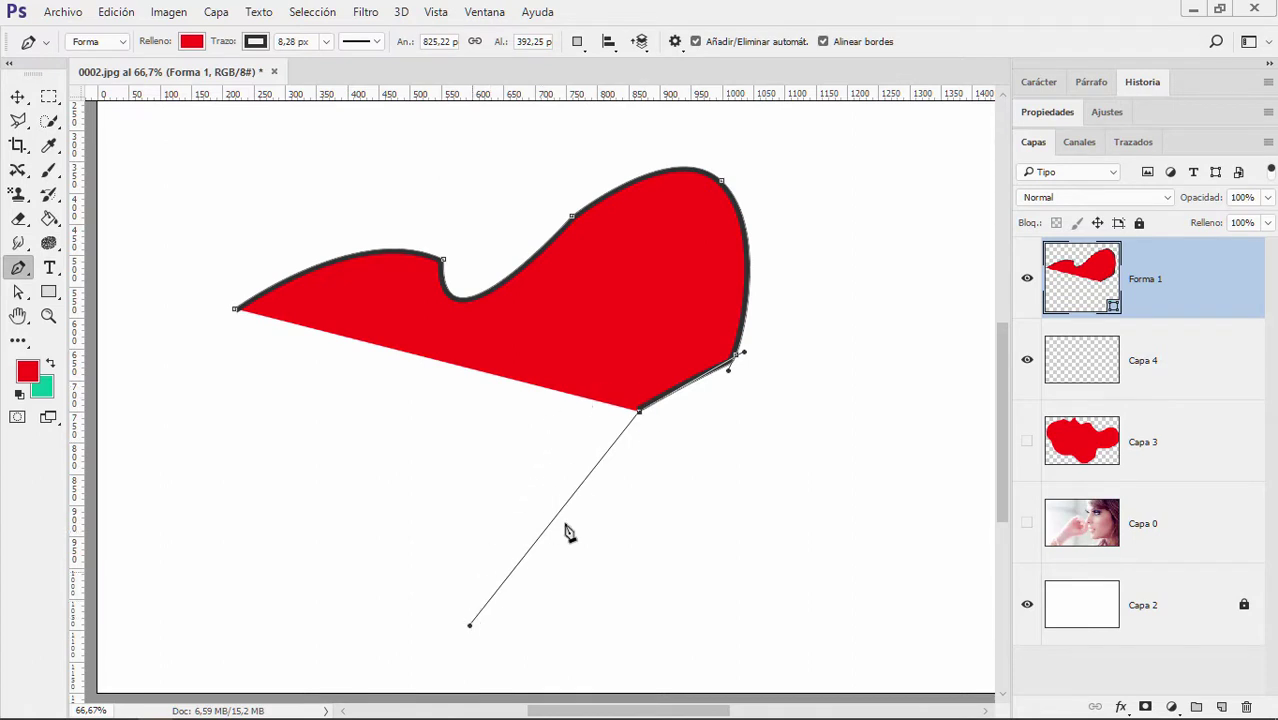
# Add a run of corner anchors around the lower lobe and close the shape at its start
pyautogui.click(500, 437)
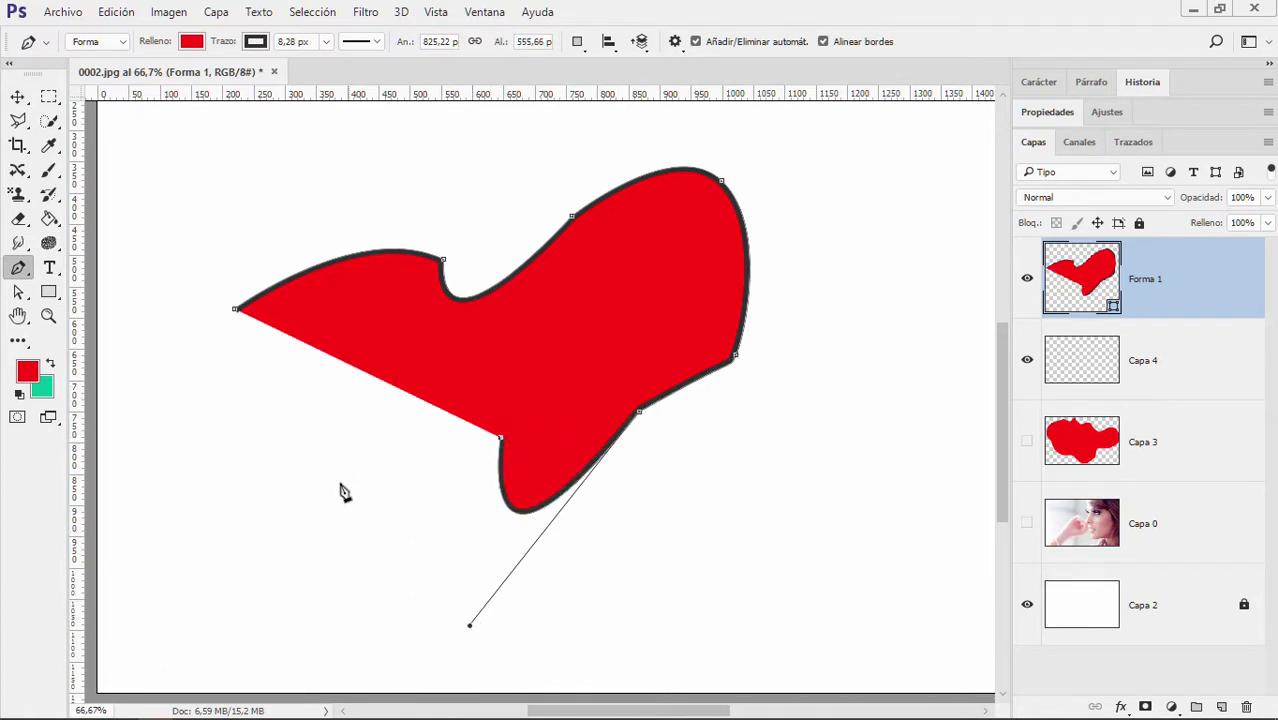
pyautogui.click(330, 516)
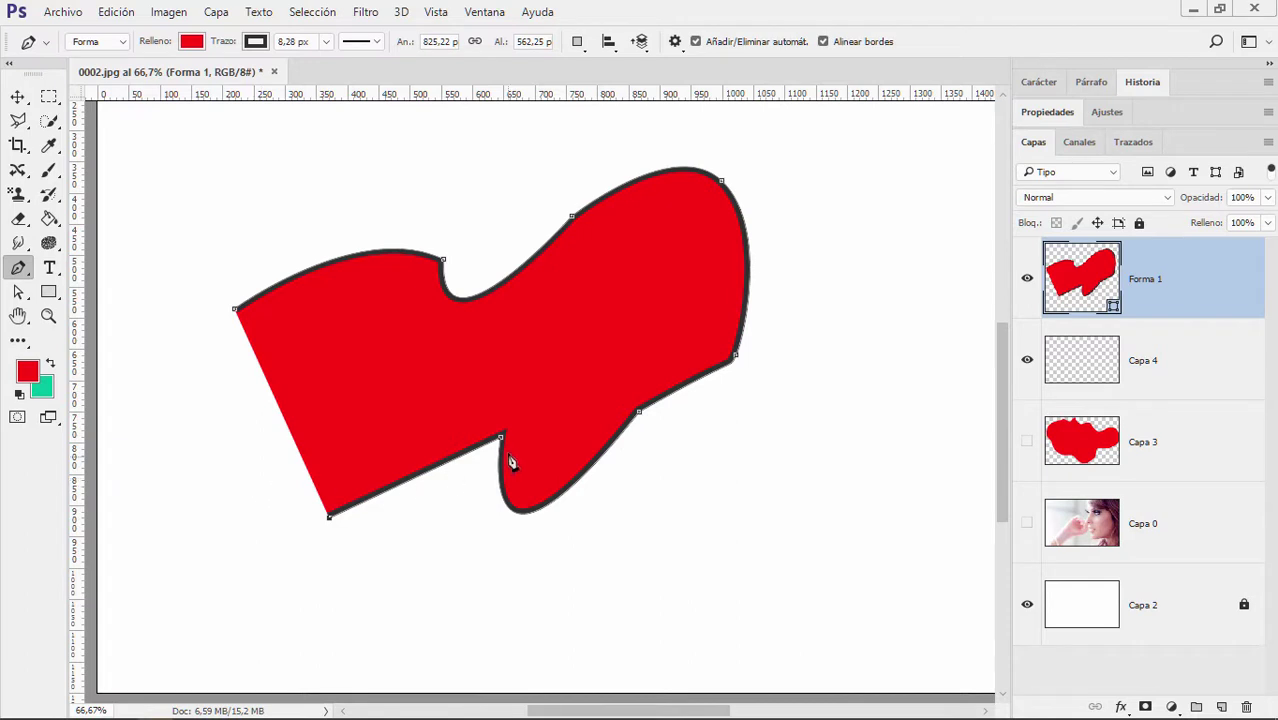
pyautogui.click(368, 603)
pyautogui.click(638, 623)
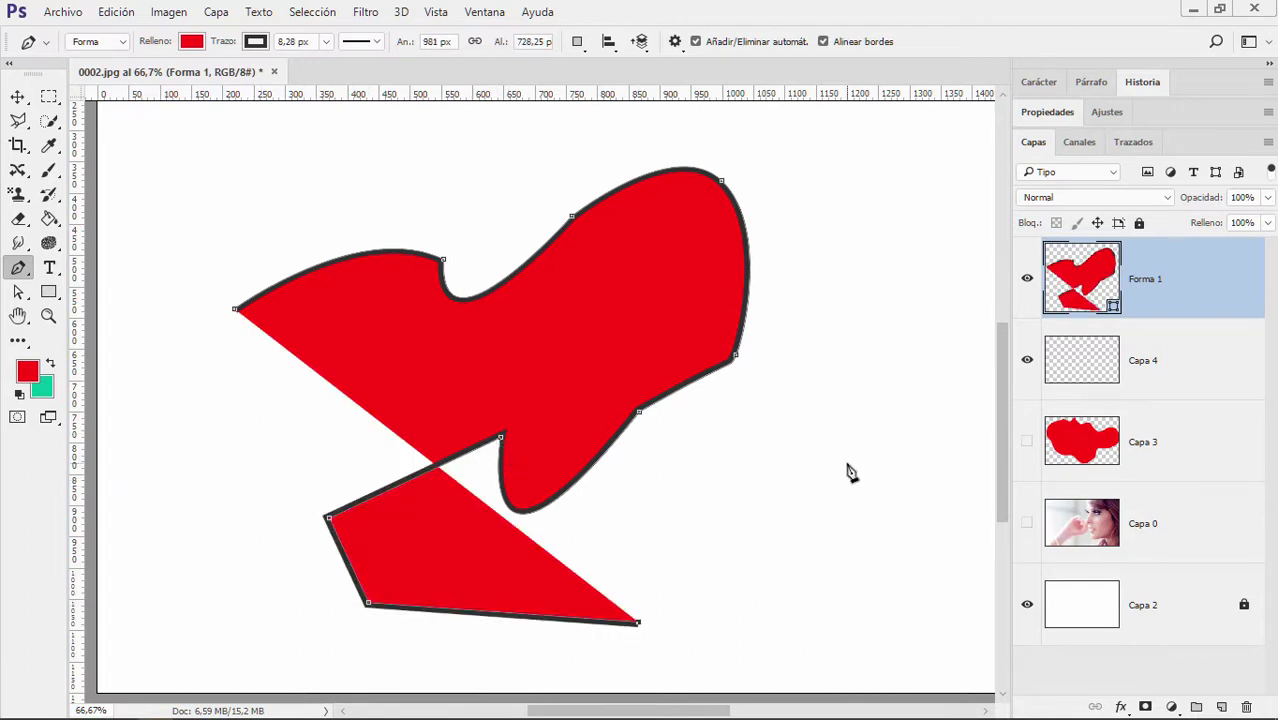
pyautogui.click(847, 465)
pyautogui.click(891, 637)
pyautogui.click(404, 660)
pyautogui.click(195, 580)
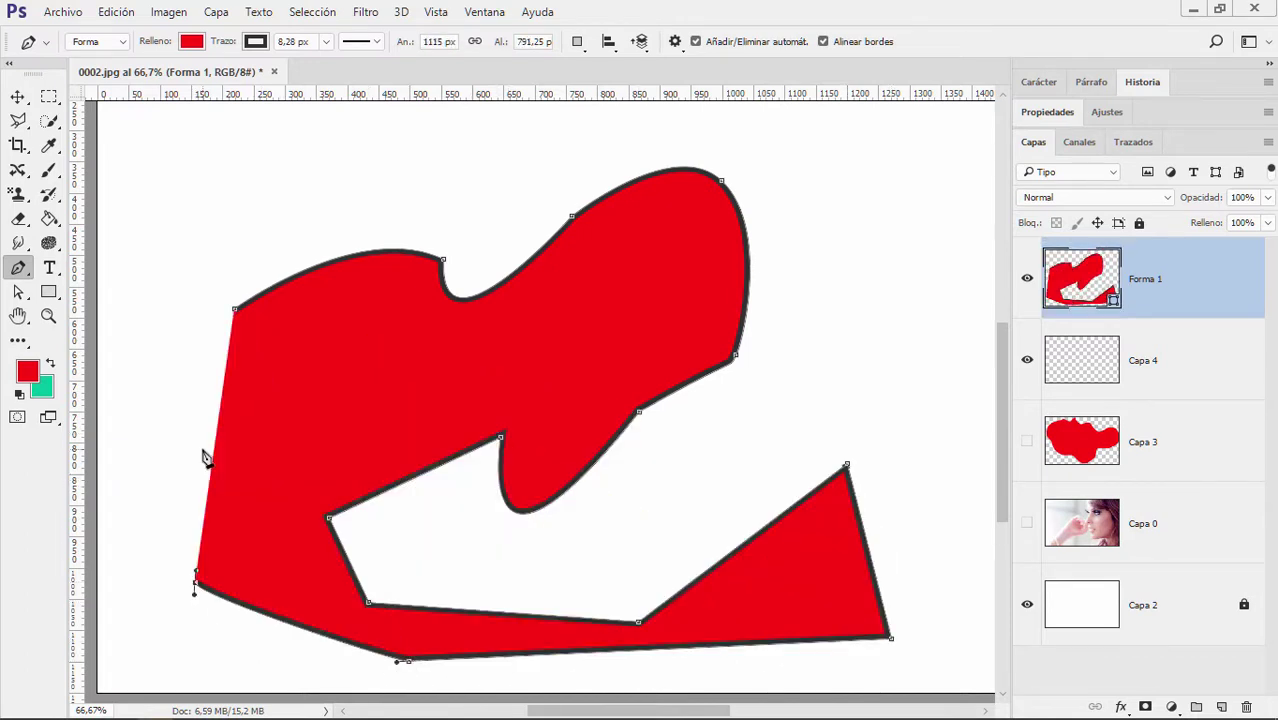
pyautogui.click(203, 452)
pyautogui.click(236, 312)
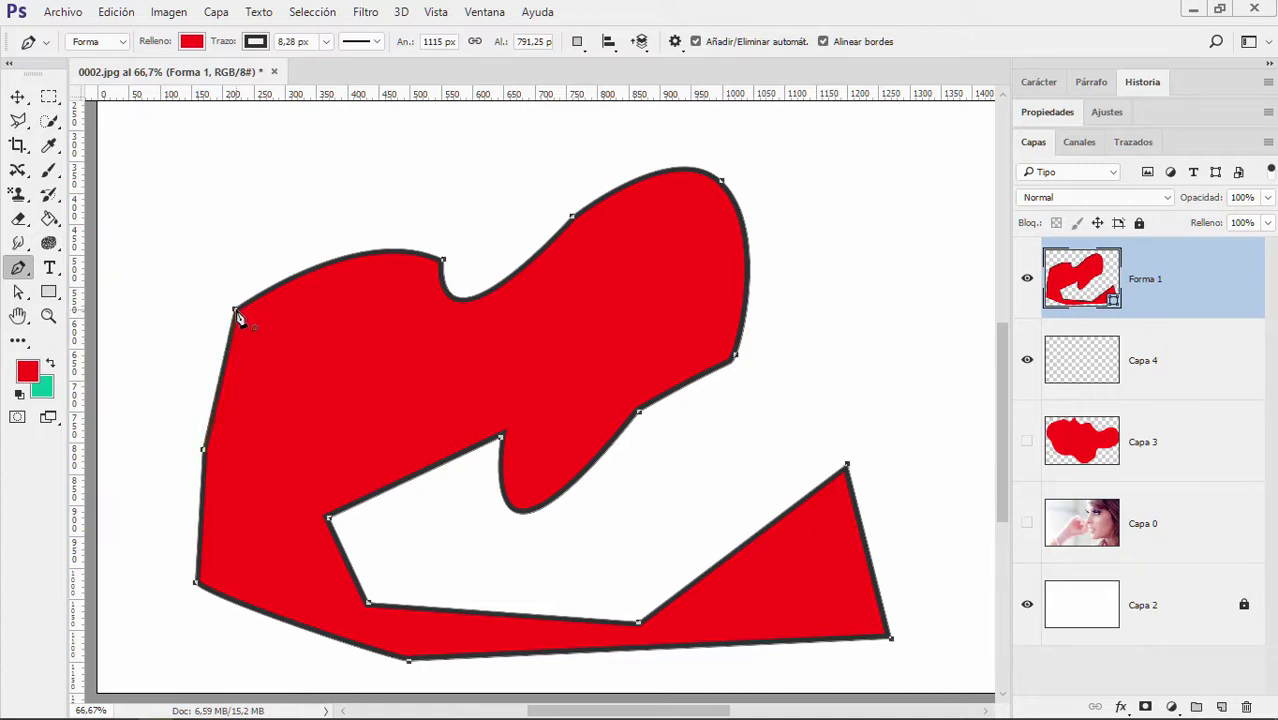
# Delete the jagged Forma 1 shape layer and reselect the Pen tool
pyautogui.press('v')
pyautogui.press('Delete')
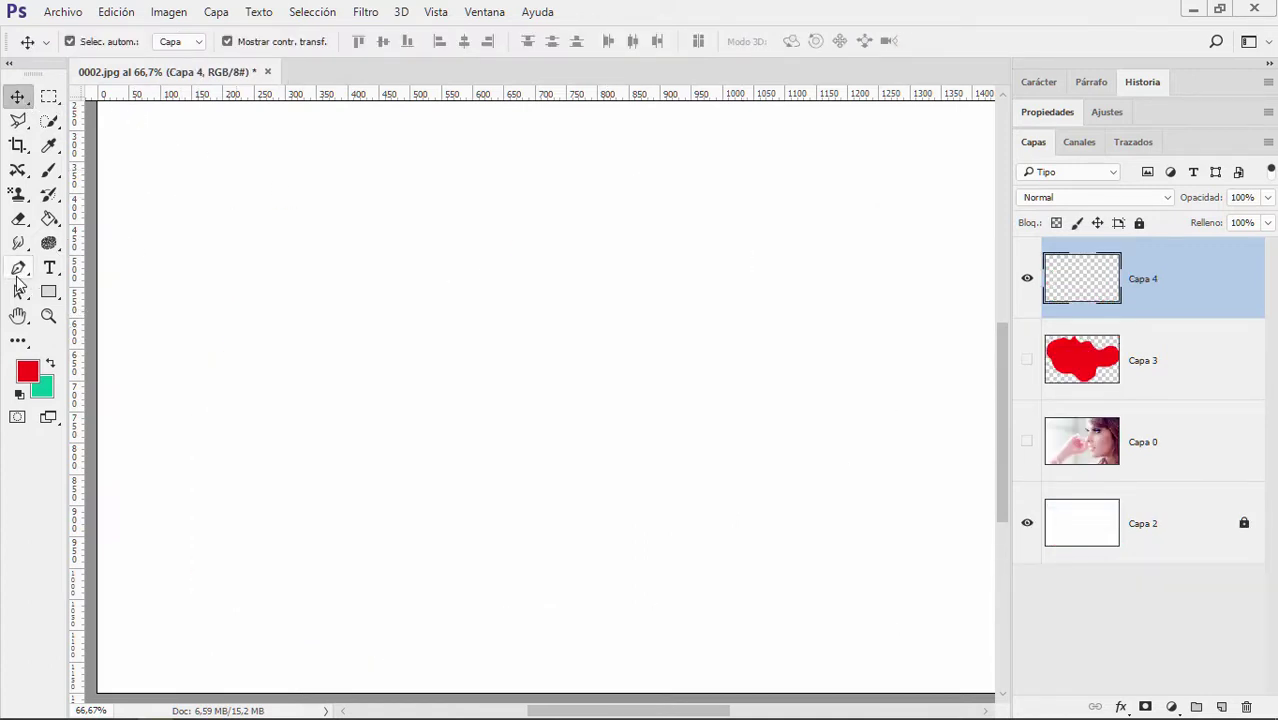
pyautogui.click(19, 268)
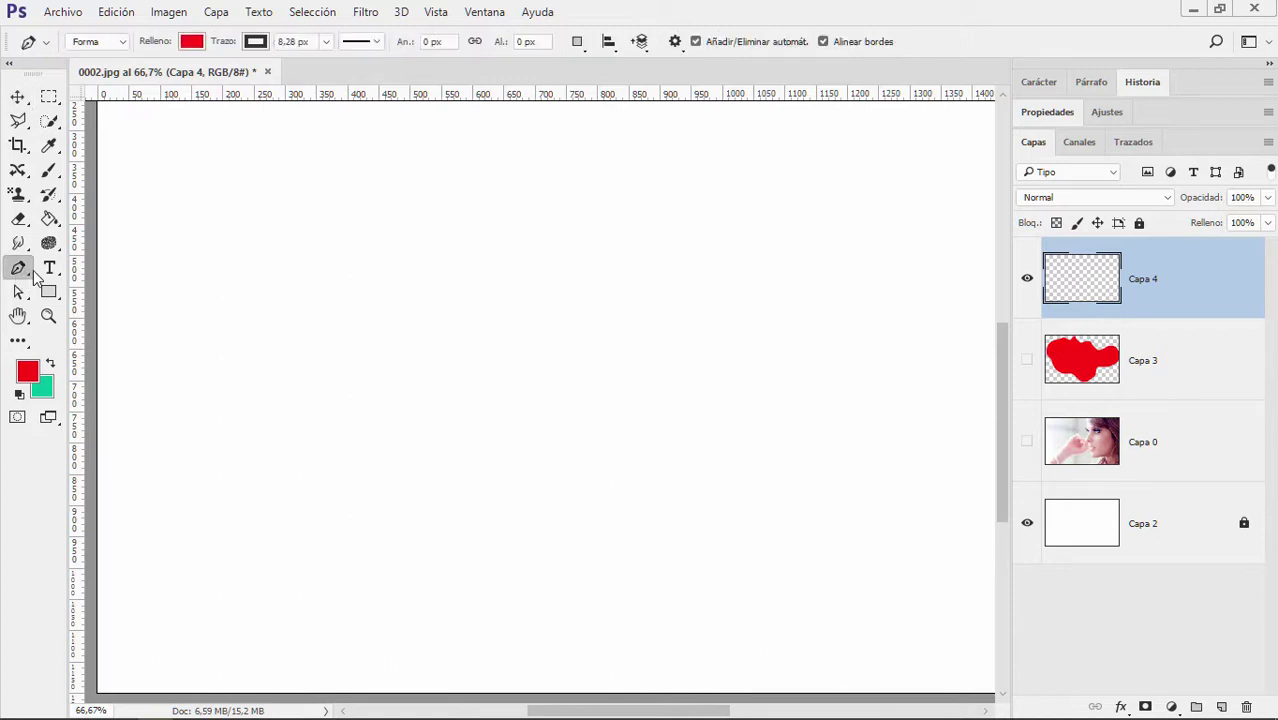
# Start a new red shape with a straight top edge and a curved right side
pyautogui.click(275, 239)
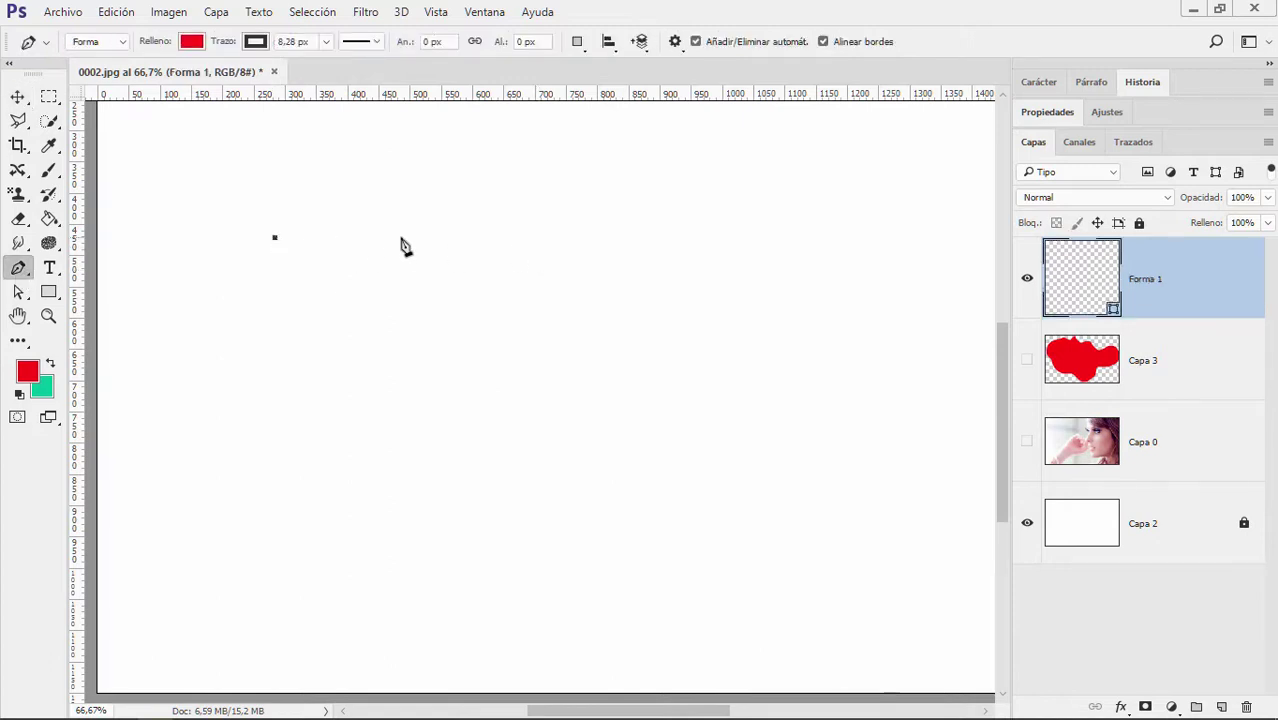
pyautogui.click(538, 240)
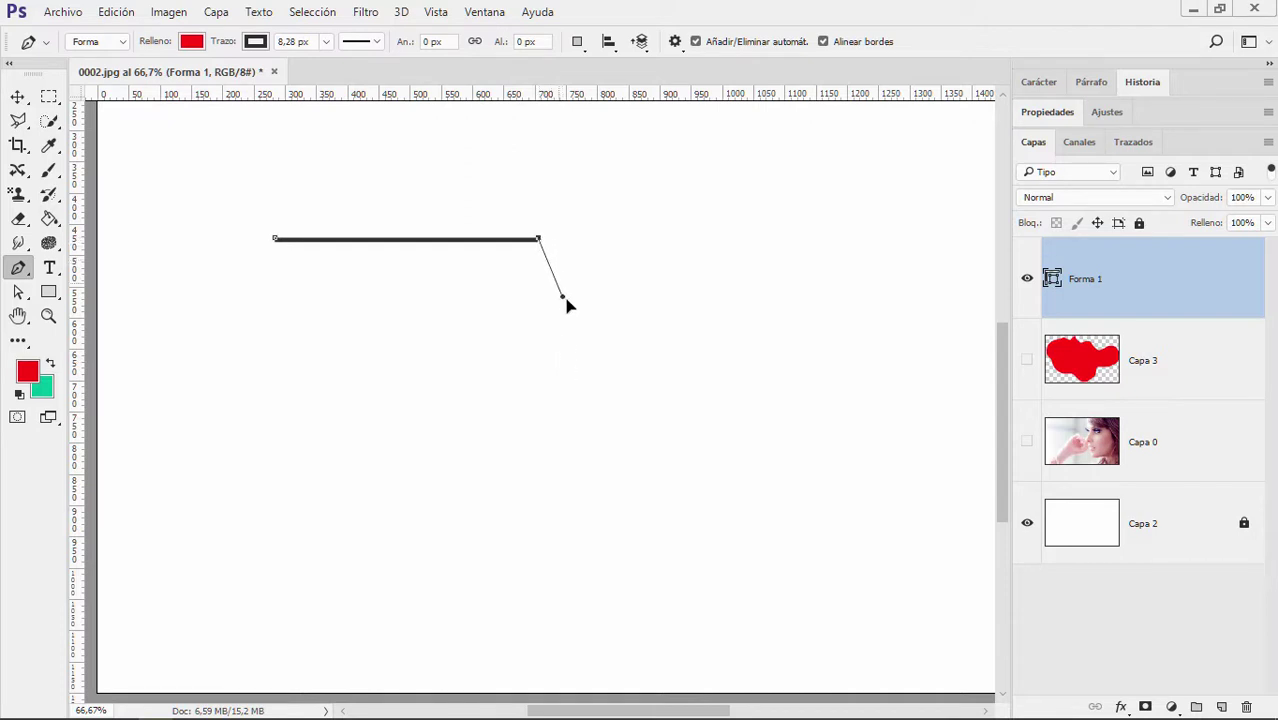
pyautogui.moveTo(604, 173); pyautogui.dragTo(609, 178)
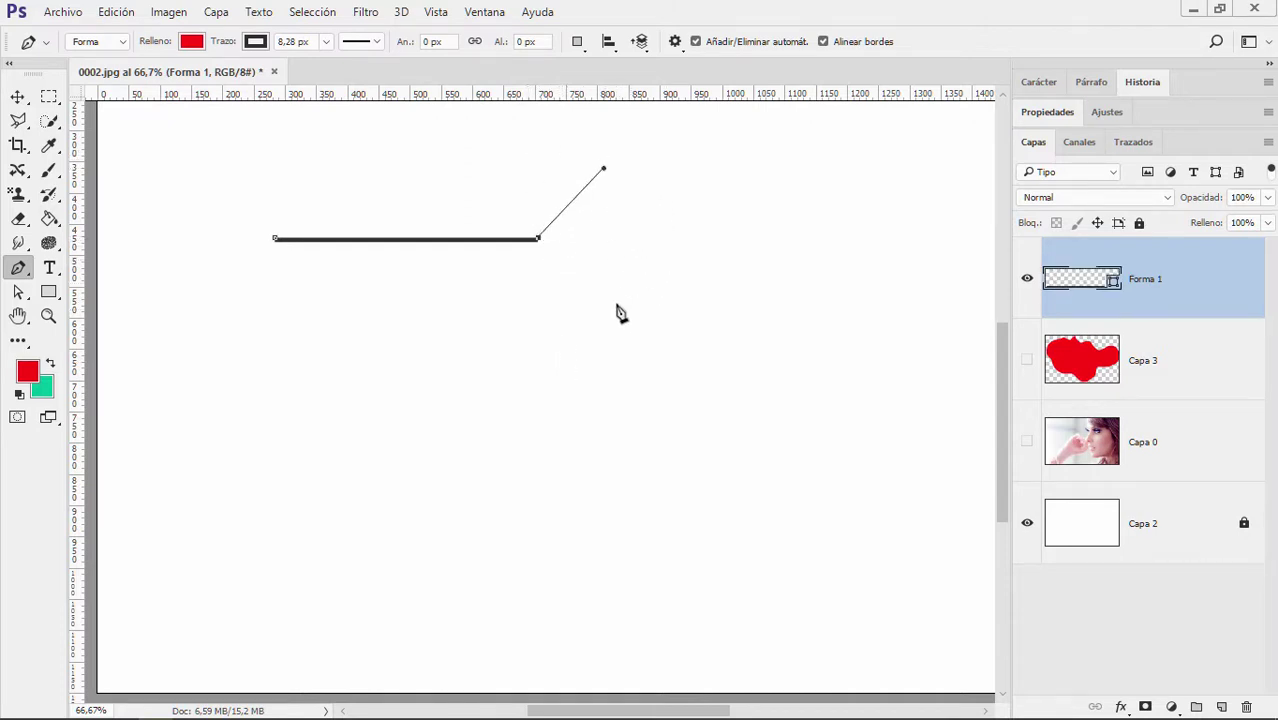
pyautogui.moveTo(615, 360); pyautogui.dragTo(600, 412)
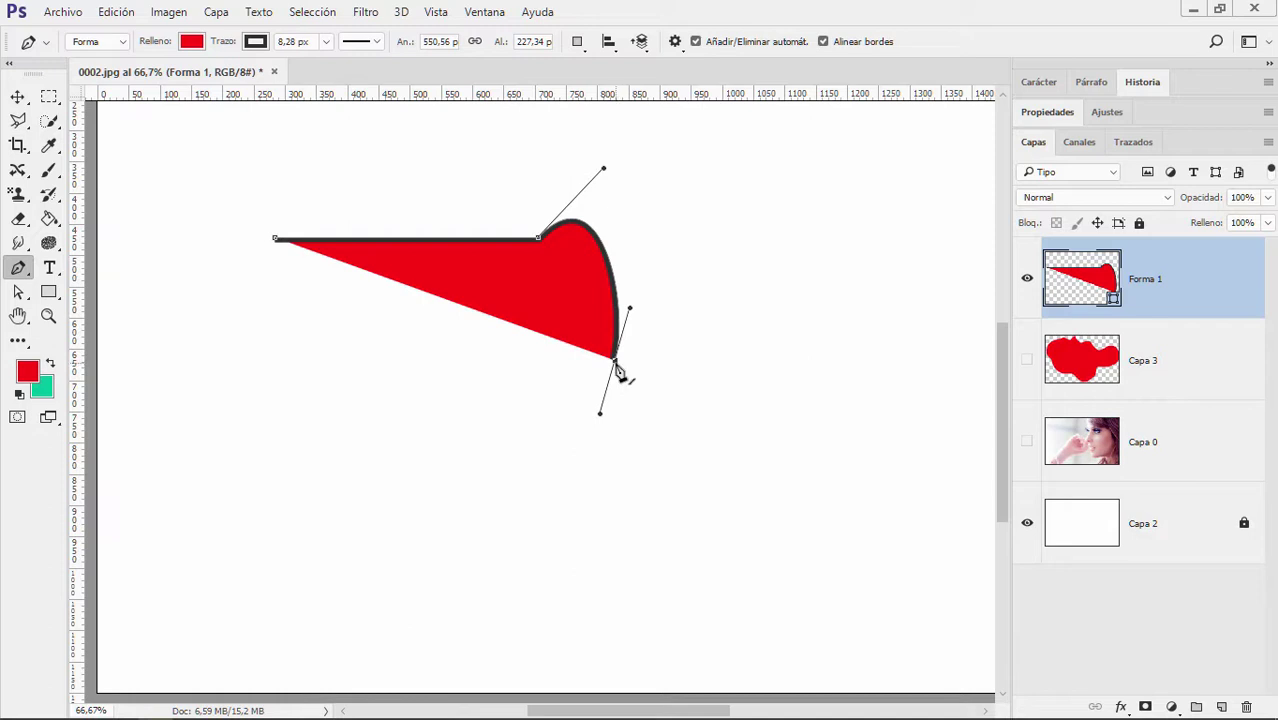
pyautogui.moveTo(616, 364)
pyautogui.mouseDown()
pyautogui.moveTo(420, 458)
pyautogui.moveTo(563, 387)
pyautogui.mouseUp()
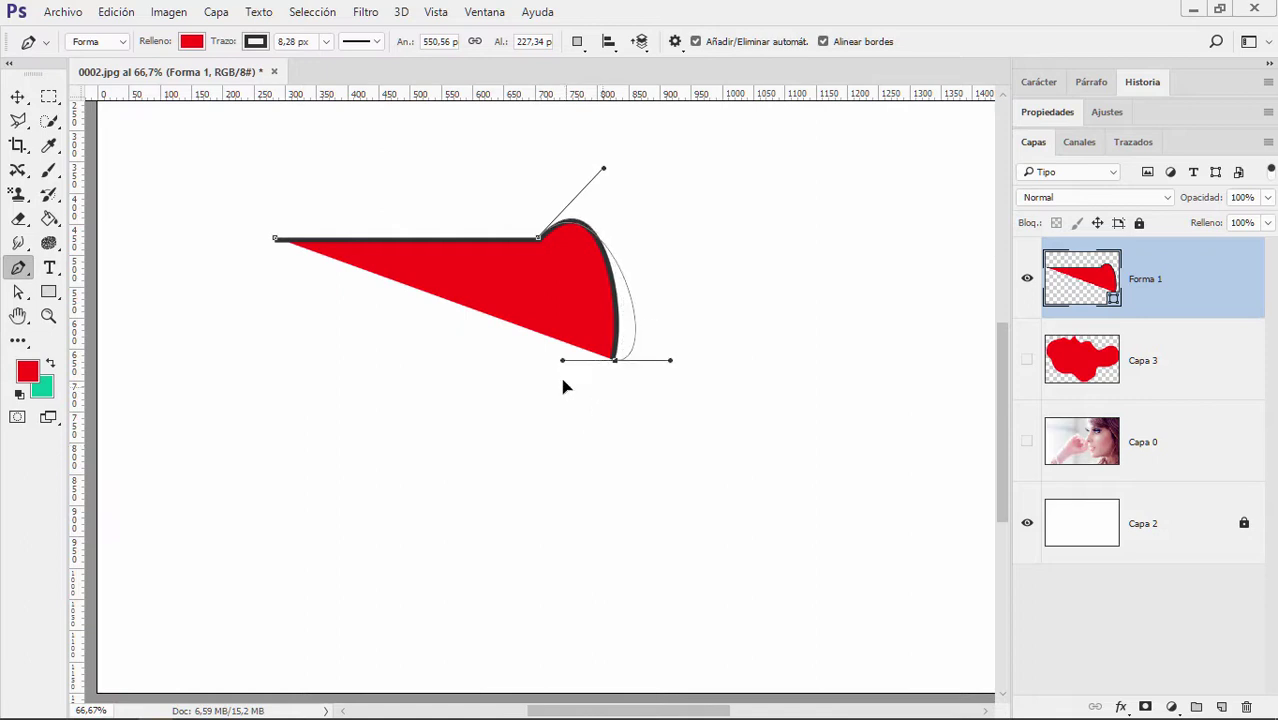
pyautogui.moveTo(563, 387)
pyautogui.mouseDown()
pyautogui.moveTo(560, 402)
pyautogui.moveTo(542, 379)
pyautogui.moveTo(542, 331)
pyautogui.moveTo(536, 399)
pyautogui.moveTo(533, 373)
pyautogui.mouseUp()
pyautogui.moveTo(669, 403)
pyautogui.mouseDown()
pyautogui.moveTo(690, 340)
pyautogui.moveTo(639, 300)
pyautogui.moveTo(651, 352)
pyautogui.moveTo(671, 357)
pyautogui.mouseUp()
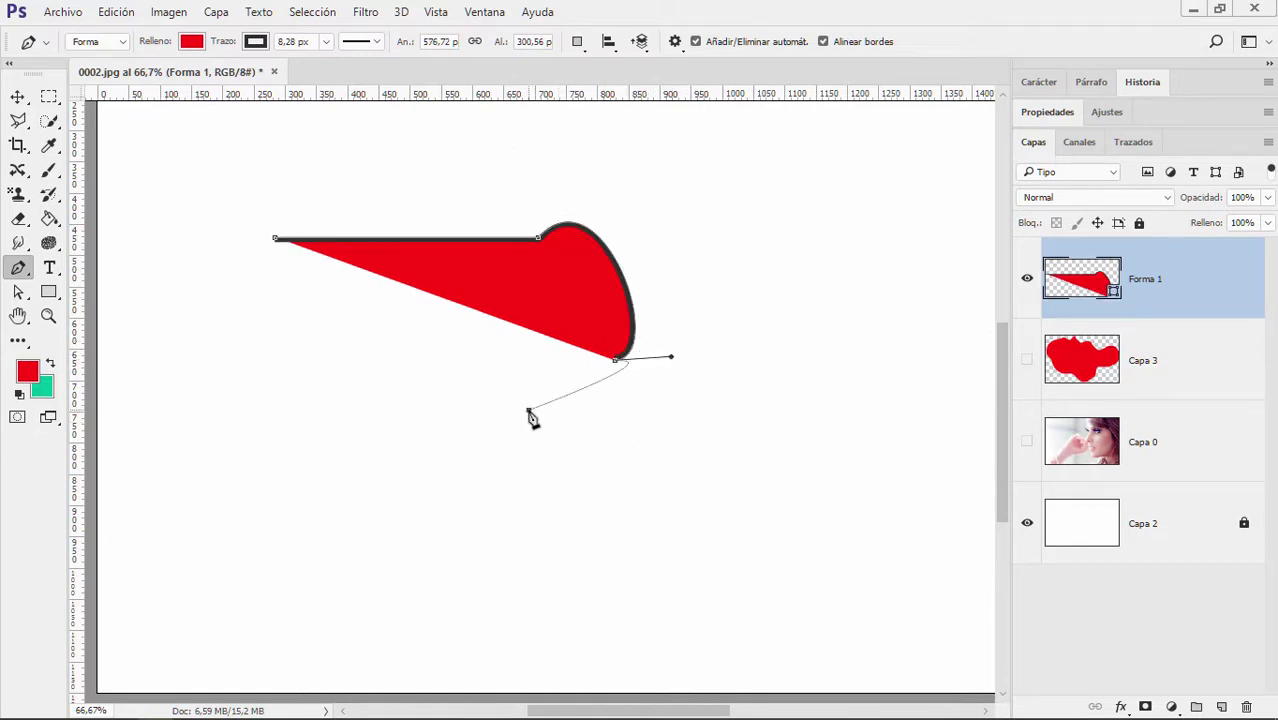
# Add smooth anchors along the bottom and left, closing the shape at its starting anchor
pyautogui.moveTo(529, 411)
pyautogui.mouseDown()
pyautogui.moveTo(516, 437)
pyautogui.moveTo(505, 363)
pyautogui.moveTo(544, 355)
pyautogui.moveTo(466, 365)
pyautogui.moveTo(478, 352)
pyautogui.mouseUp()
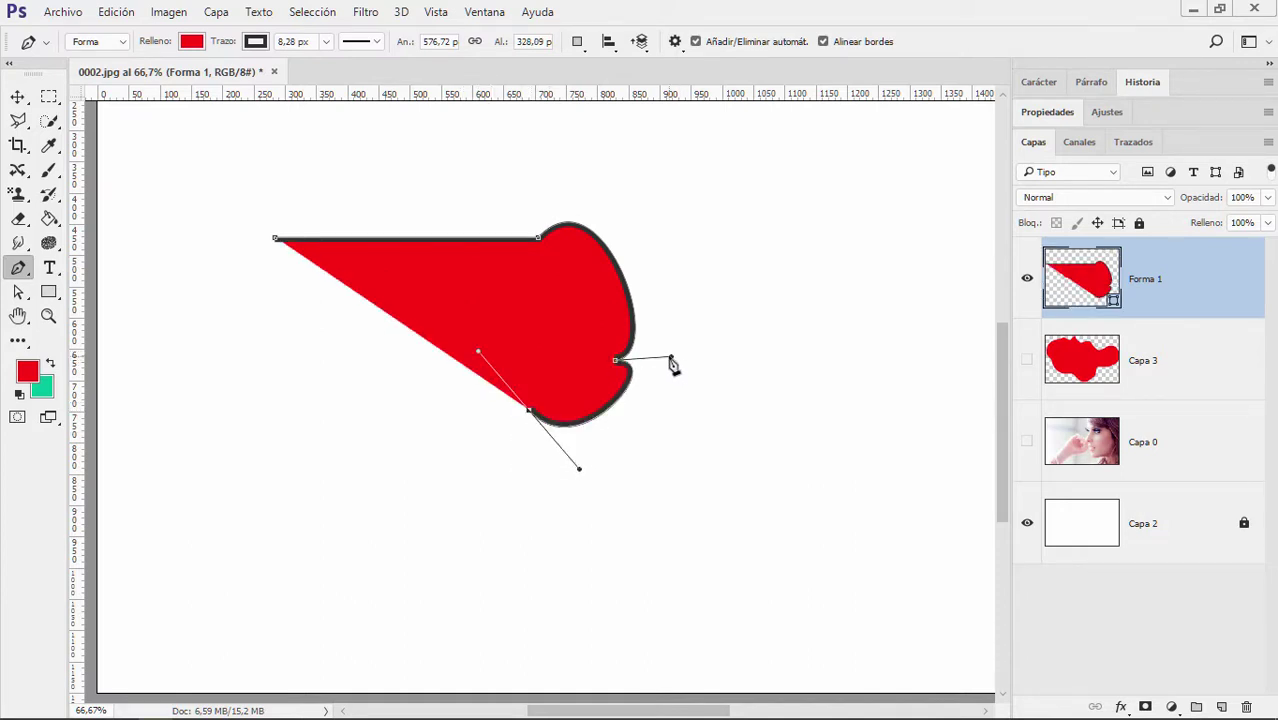
pyautogui.moveTo(301, 423); pyautogui.dragTo(280, 354)
pyautogui.moveTo(199, 316); pyautogui.dragTo(244, 264)
pyautogui.click(278, 241)
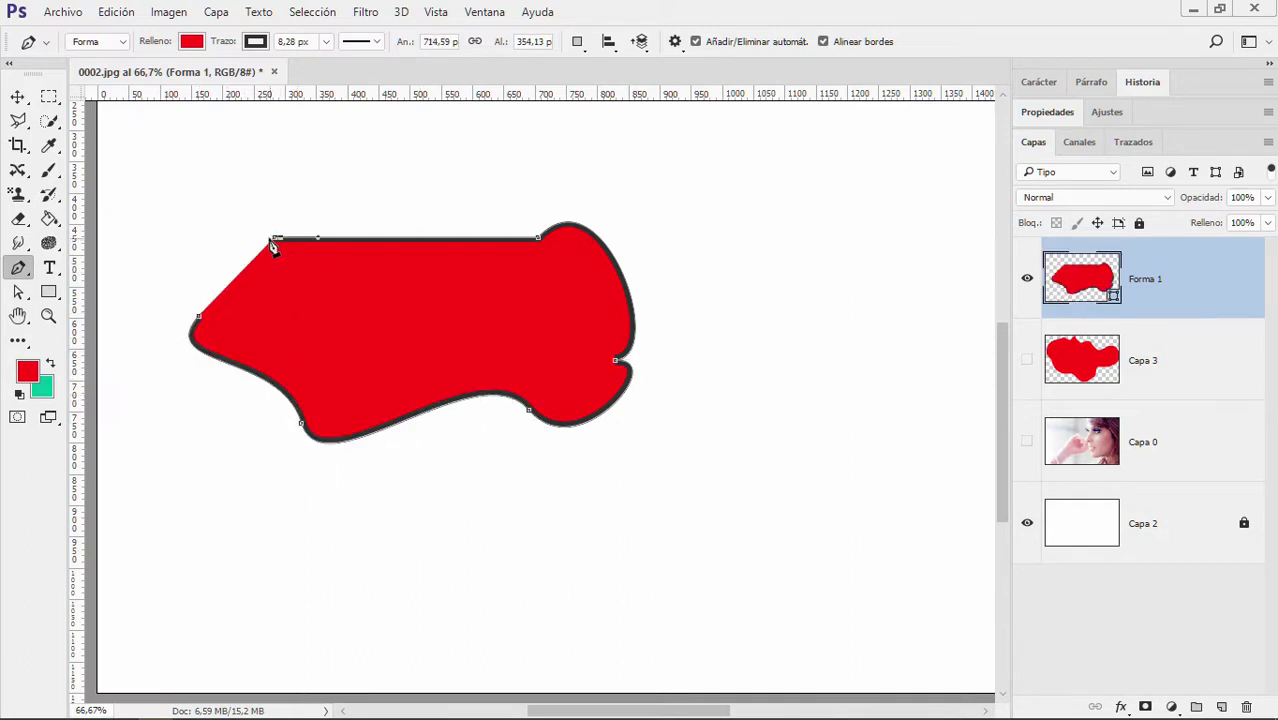
pyautogui.click(18, 97)
# Delete the Forma 1 layer and reselect the standard Pen tool
pyautogui.press('Delete')
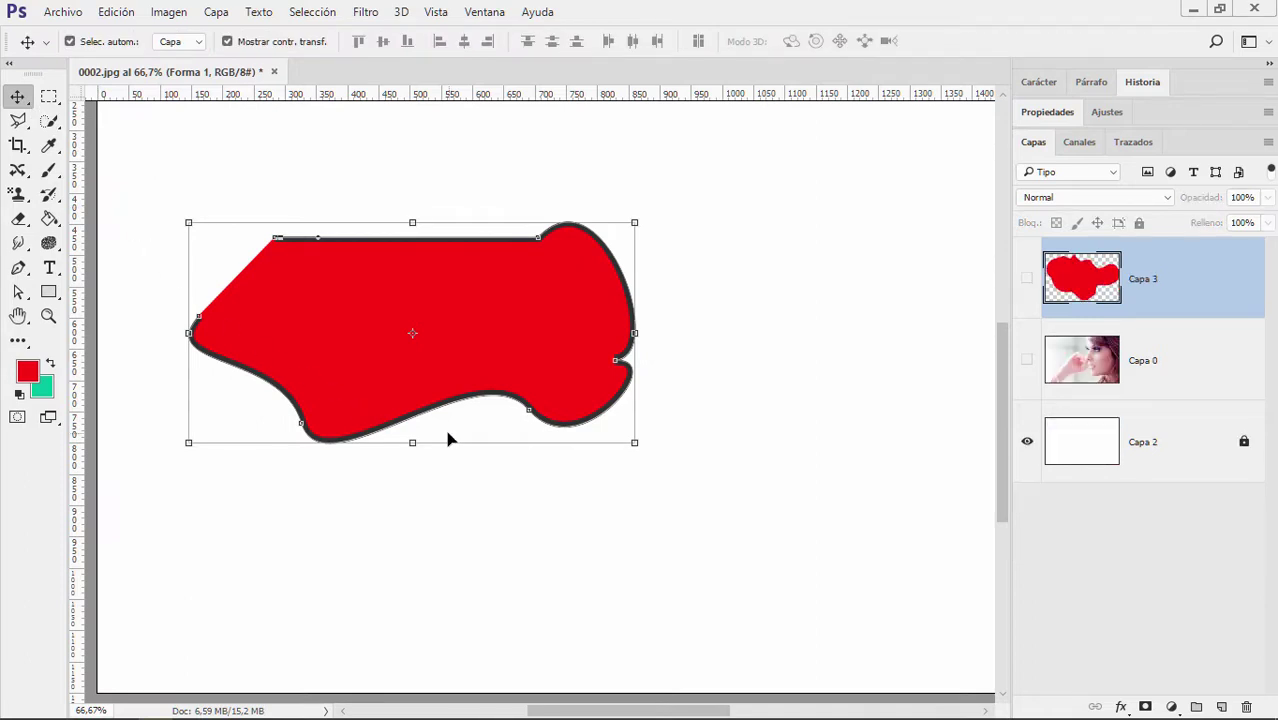
pyautogui.click(19, 289)
pyautogui.click(18, 272)
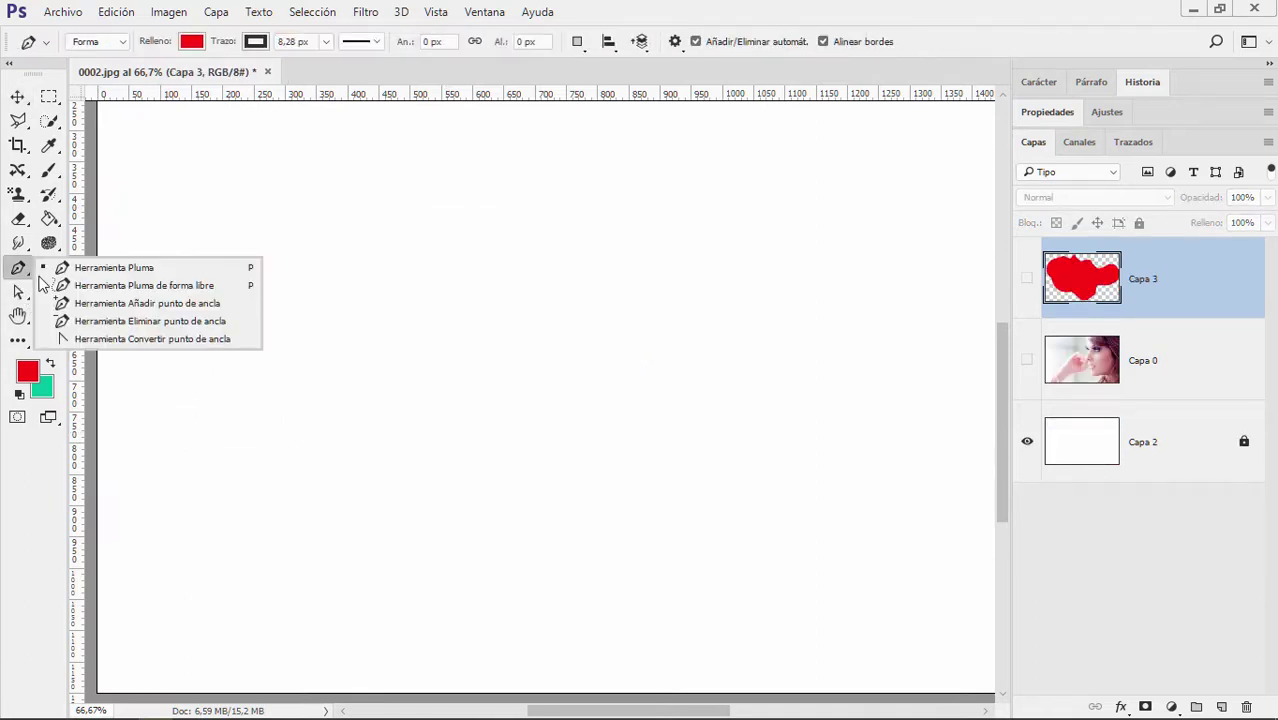
pyautogui.click(132, 270)
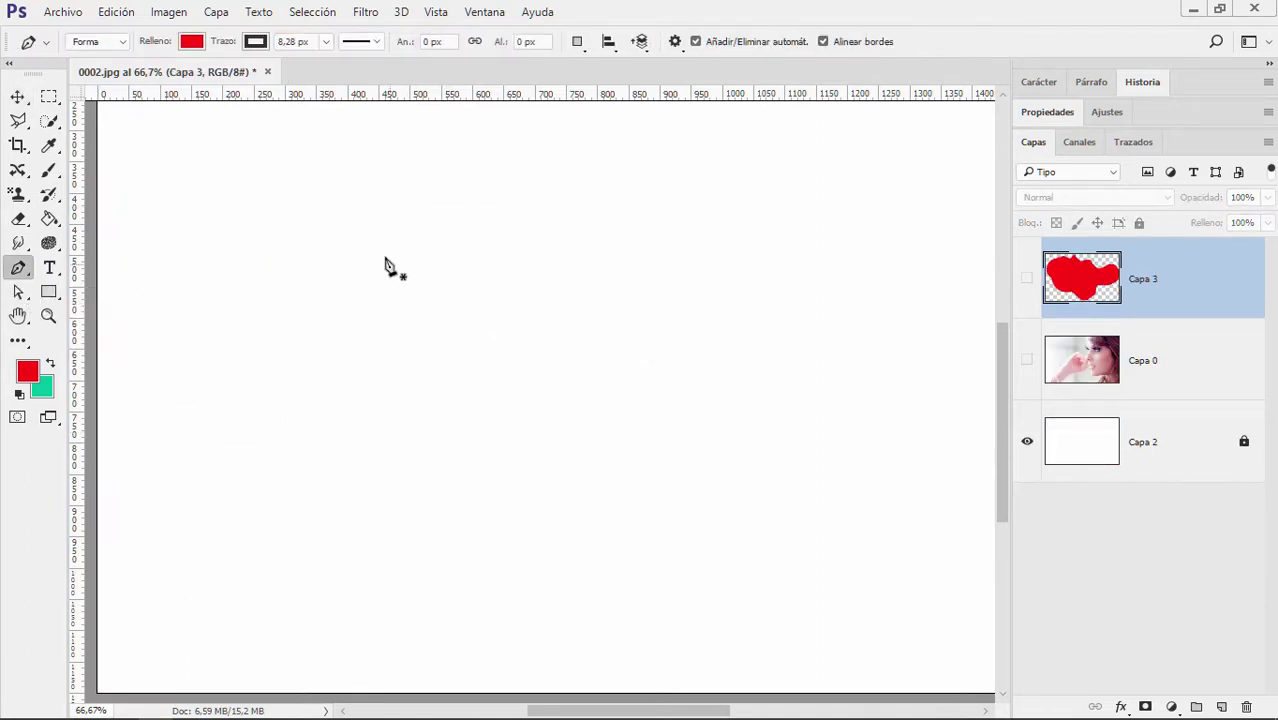
# Draw a rounded red blob from smooth curved anchors and close it at the start
pyautogui.click(379, 238)
pyautogui.moveTo(715, 260); pyautogui.dragTo(790, 367)
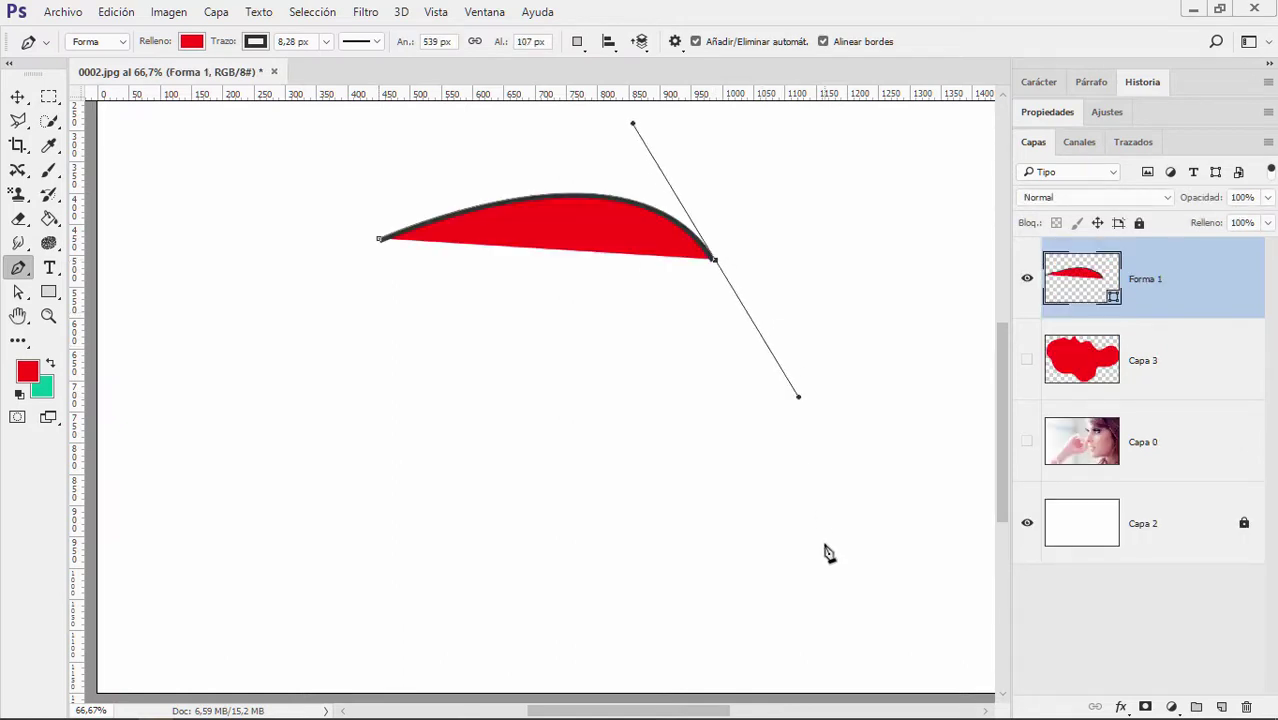
pyautogui.moveTo(824, 545); pyautogui.dragTo(692, 587)
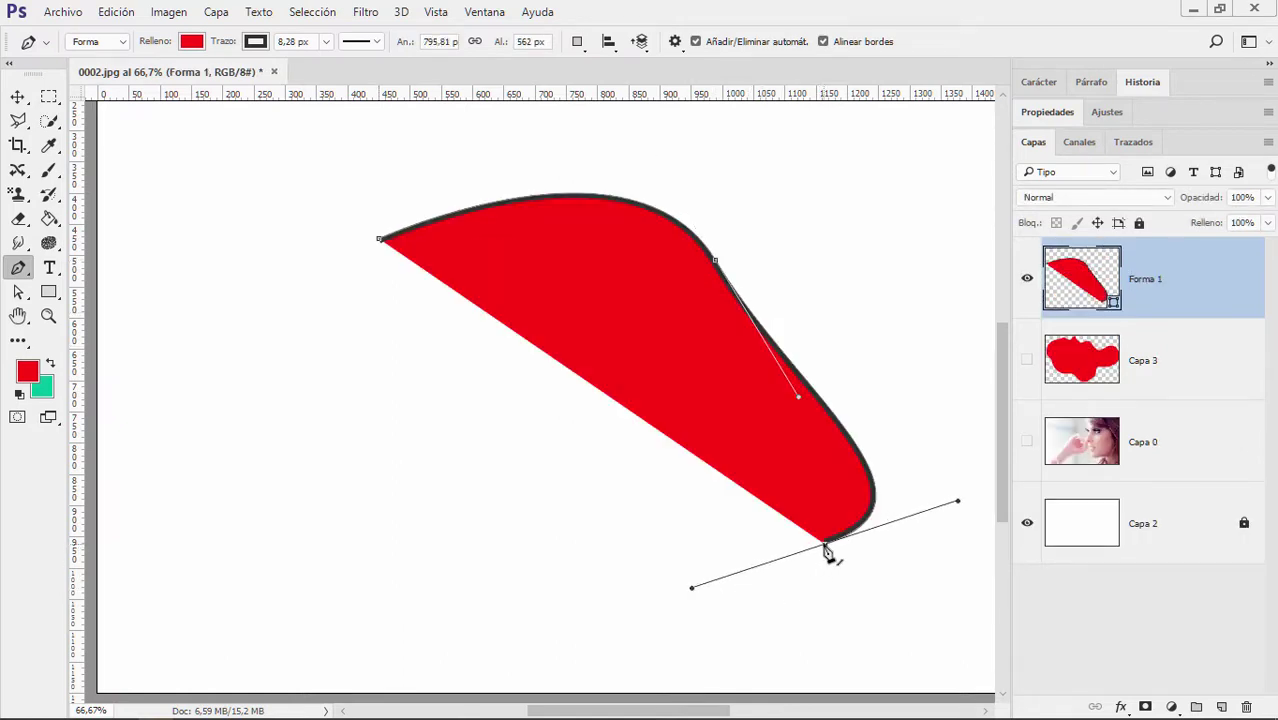
pyautogui.moveTo(559, 555)
pyautogui.mouseDown()
pyautogui.moveTo(473, 519)
pyautogui.moveTo(428, 468)
pyautogui.mouseUp()
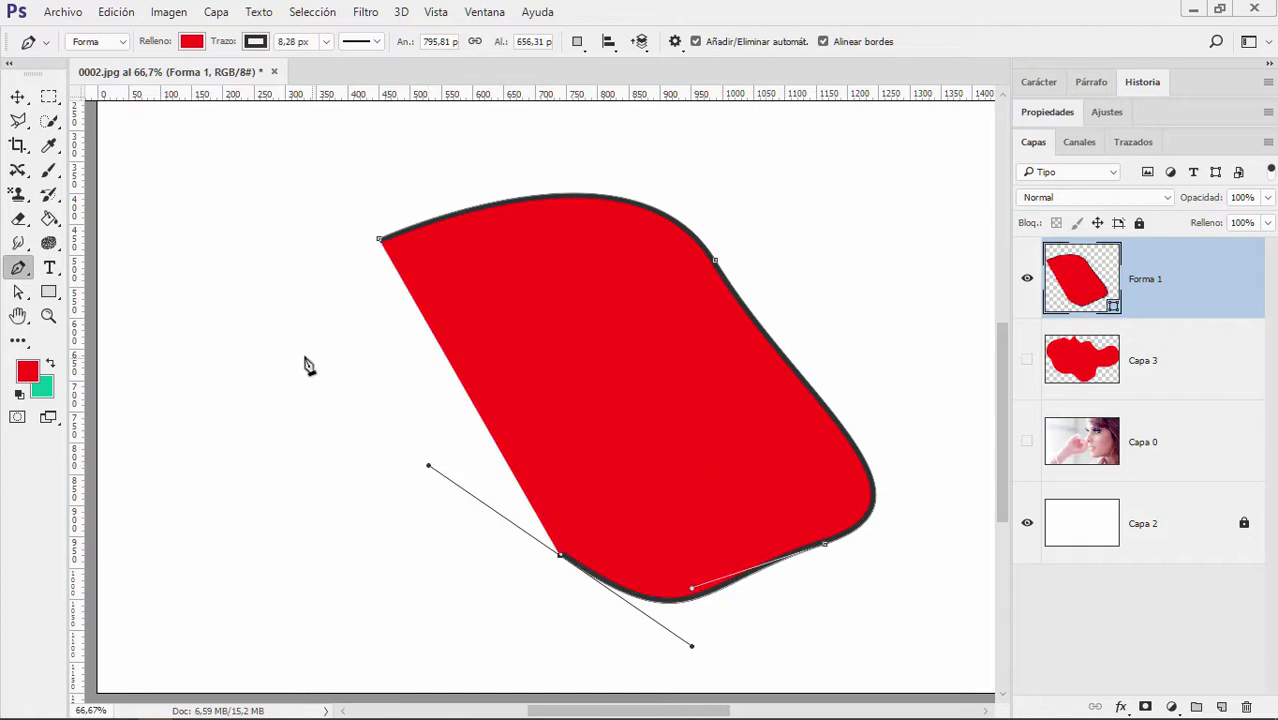
pyautogui.moveTo(292, 355); pyautogui.dragTo(315, 298)
pyautogui.click(380, 242)
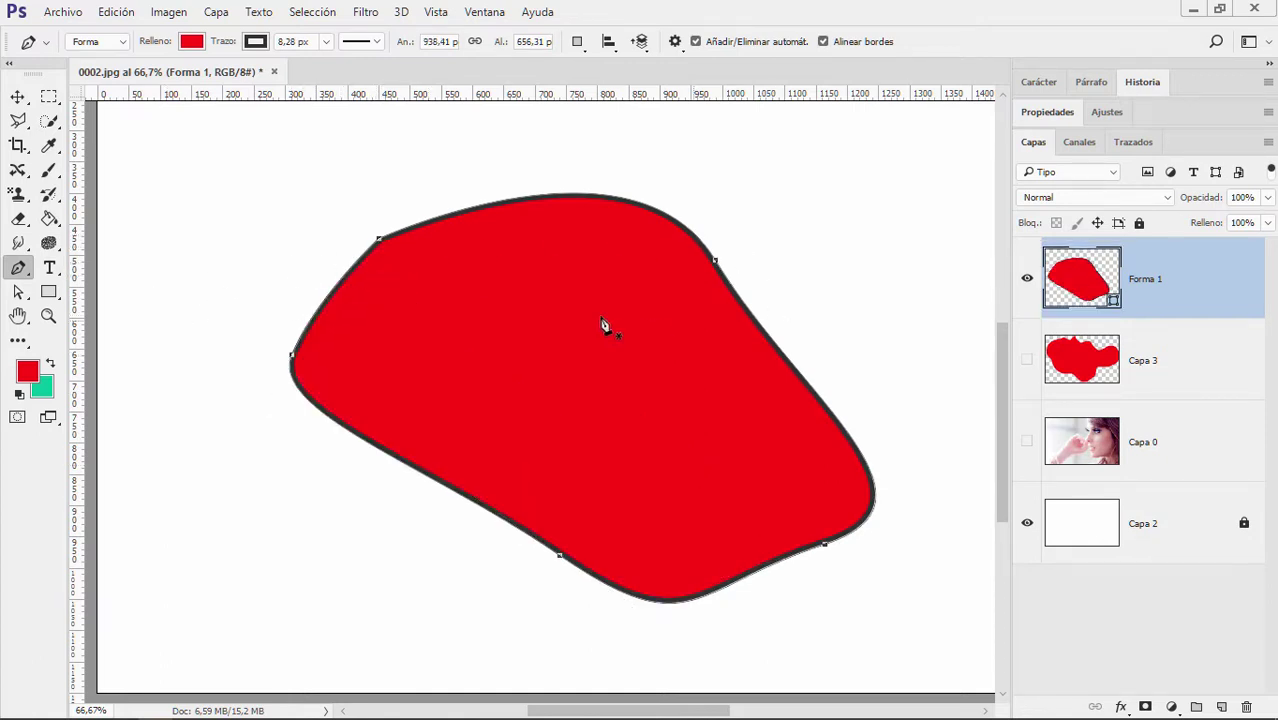
pyautogui.rightClick(20, 270)
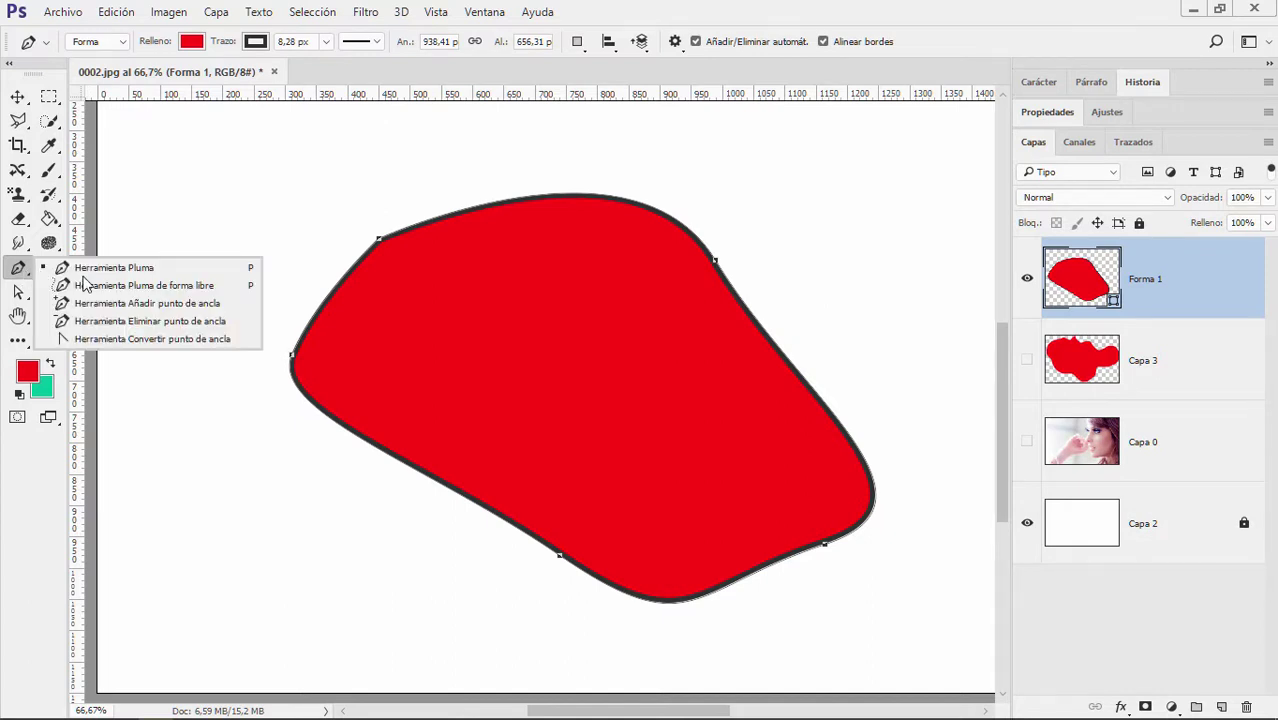
# Add anchor points on the red shape's top edge and lower-left edge
pyautogui.click(152, 306)
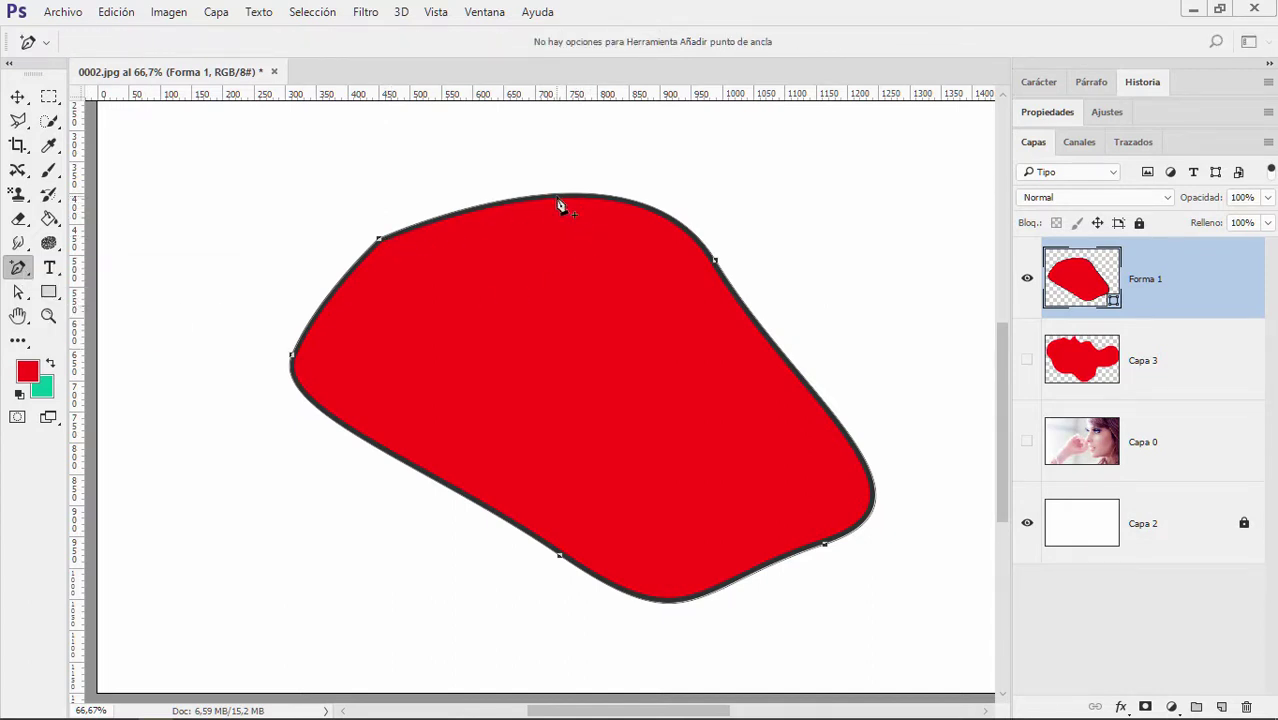
pyautogui.click(559, 199)
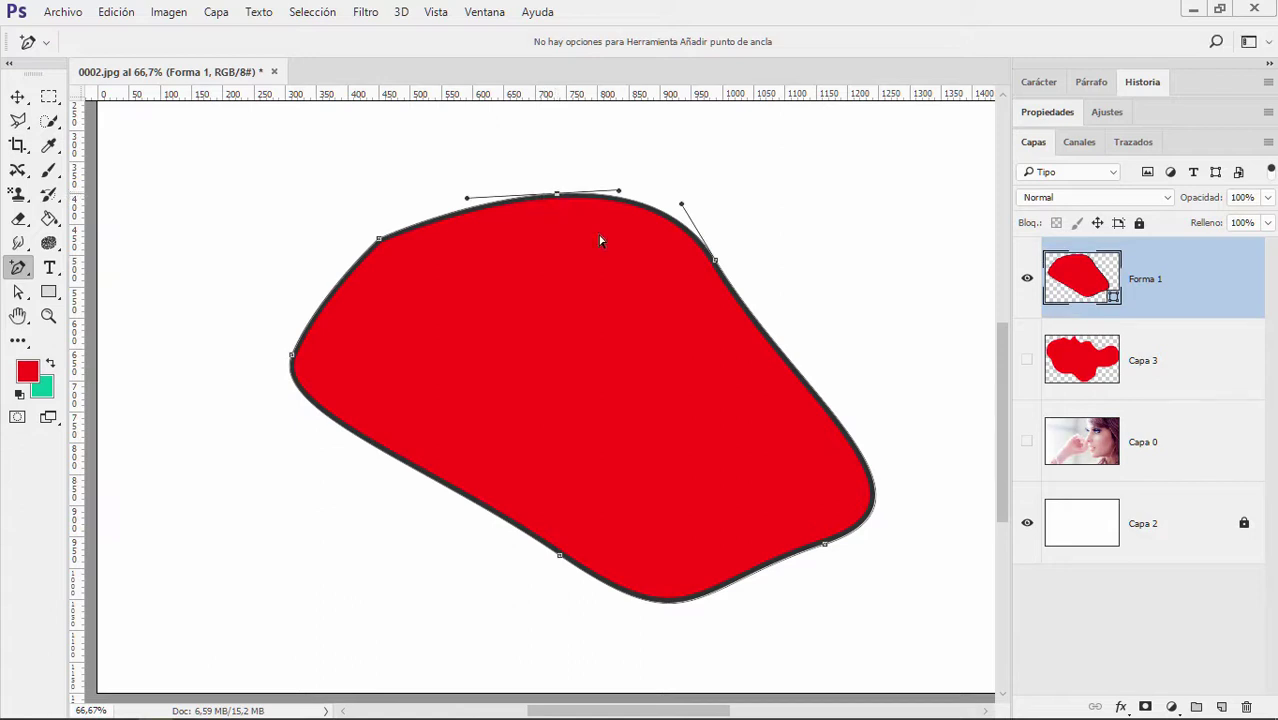
pyautogui.click(421, 471)
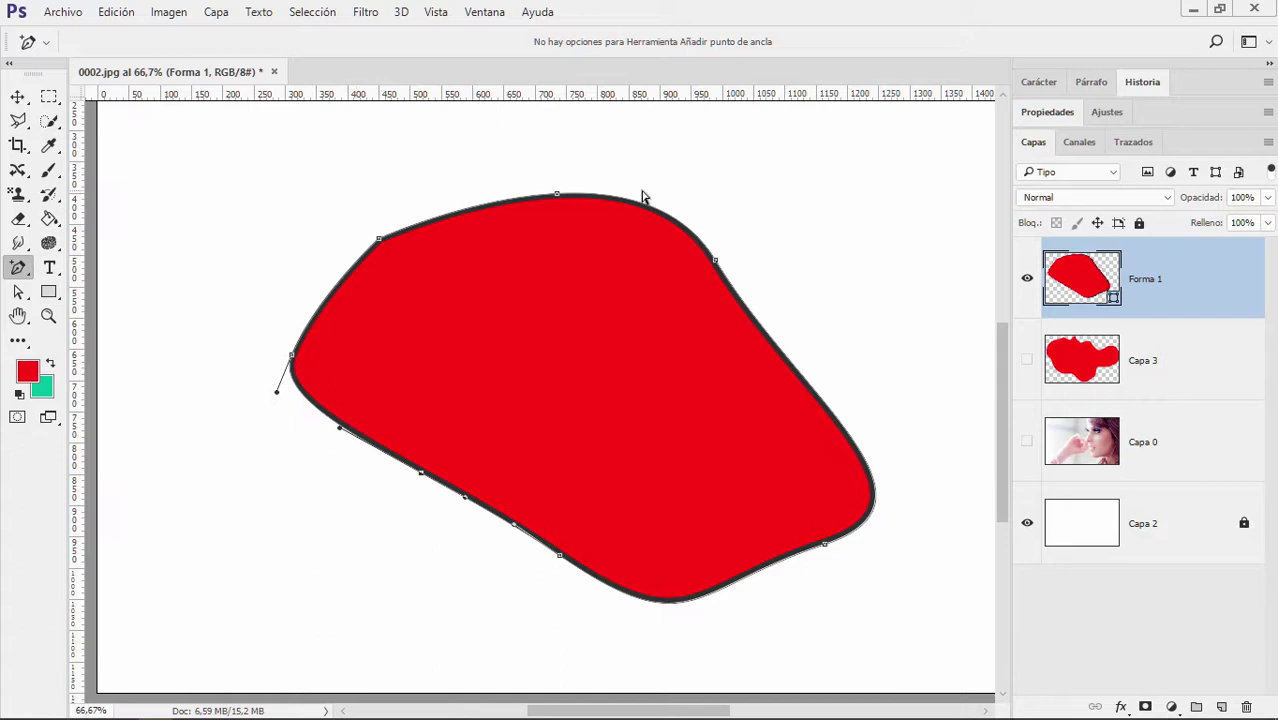
pyautogui.click(18, 293)
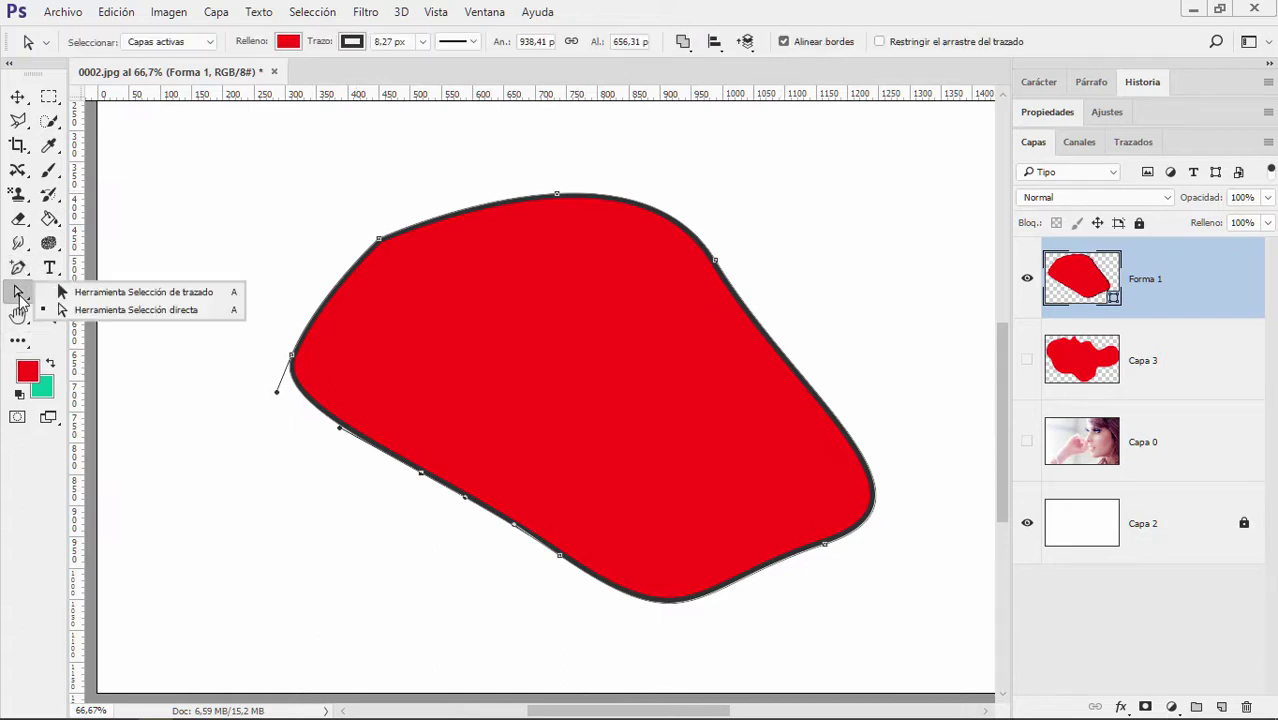
# Reshape the top curve into a bump with a notch by dragging the top anchor and its handles
pyautogui.click(160, 311)
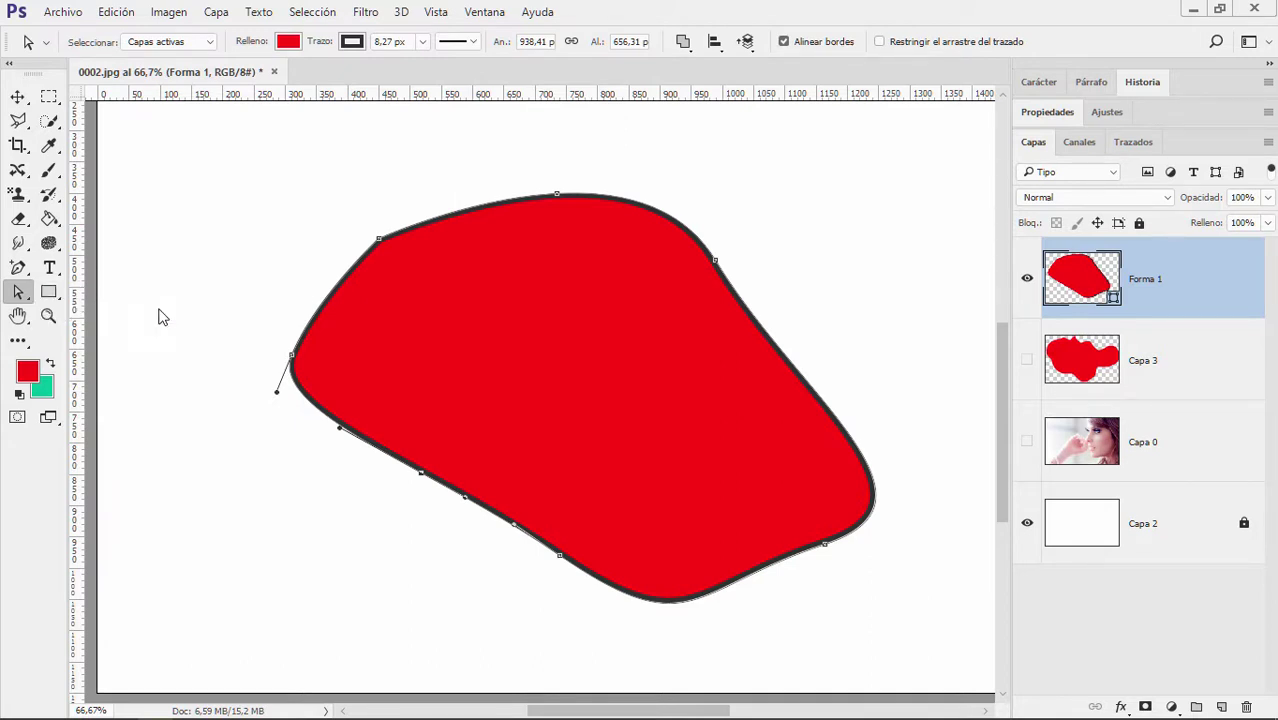
pyautogui.click(379, 241)
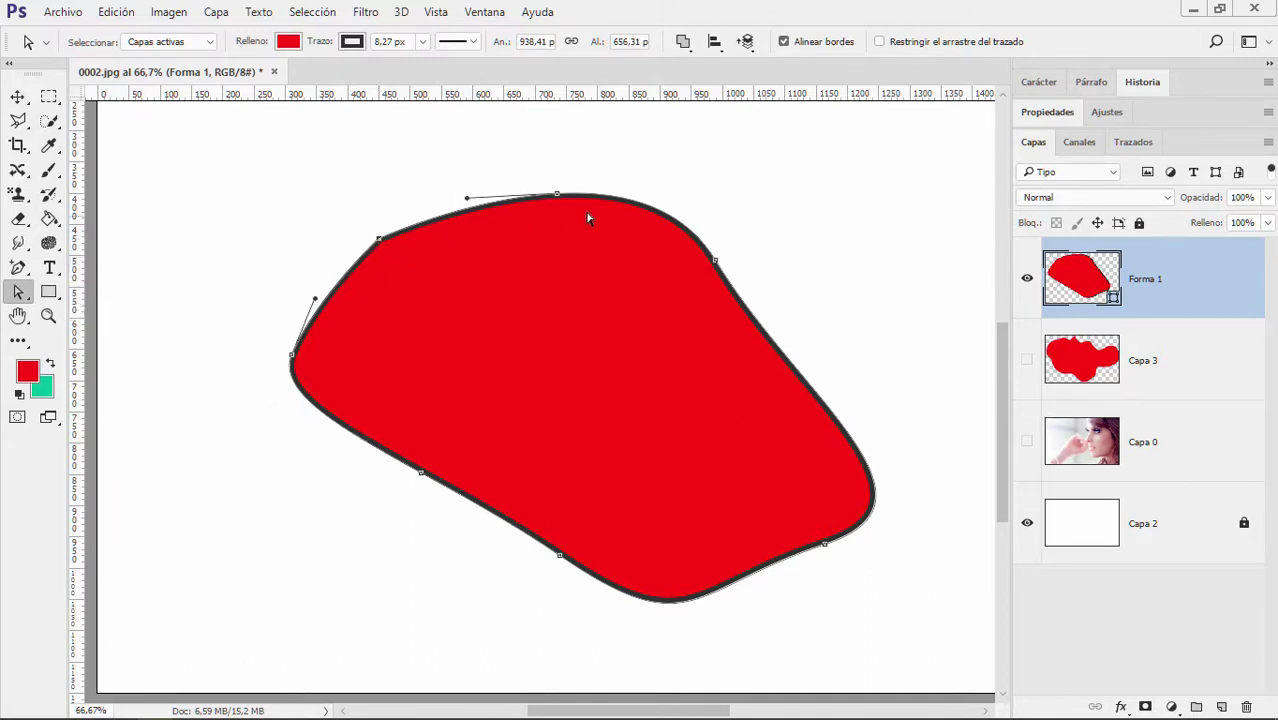
pyautogui.click(557, 197)
pyautogui.moveTo(620, 192)
pyautogui.mouseDown()
pyautogui.moveTo(777, 152)
pyautogui.moveTo(736, 121)
pyautogui.mouseUp()
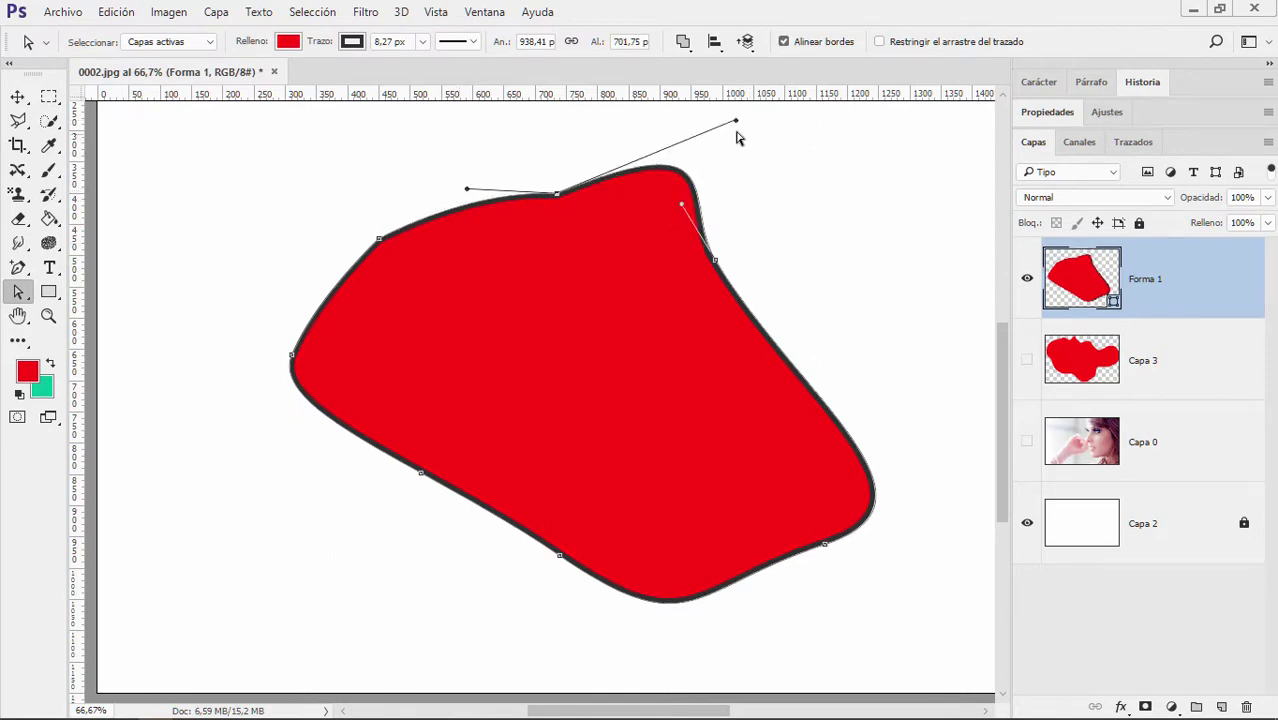
pyautogui.moveTo(737, 123); pyautogui.dragTo(607, 115)
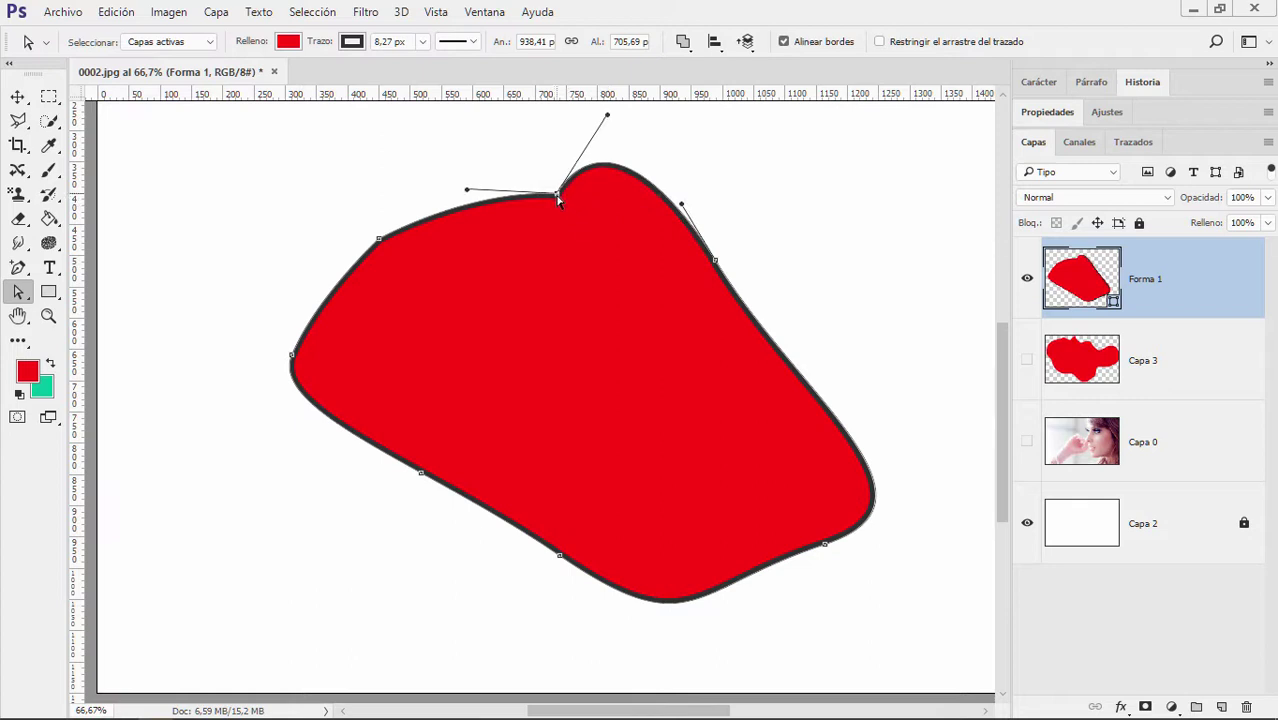
pyautogui.moveTo(557, 197)
pyautogui.mouseDown()
pyautogui.moveTo(572, 345)
pyautogui.moveTo(536, 190)
pyautogui.mouseUp()
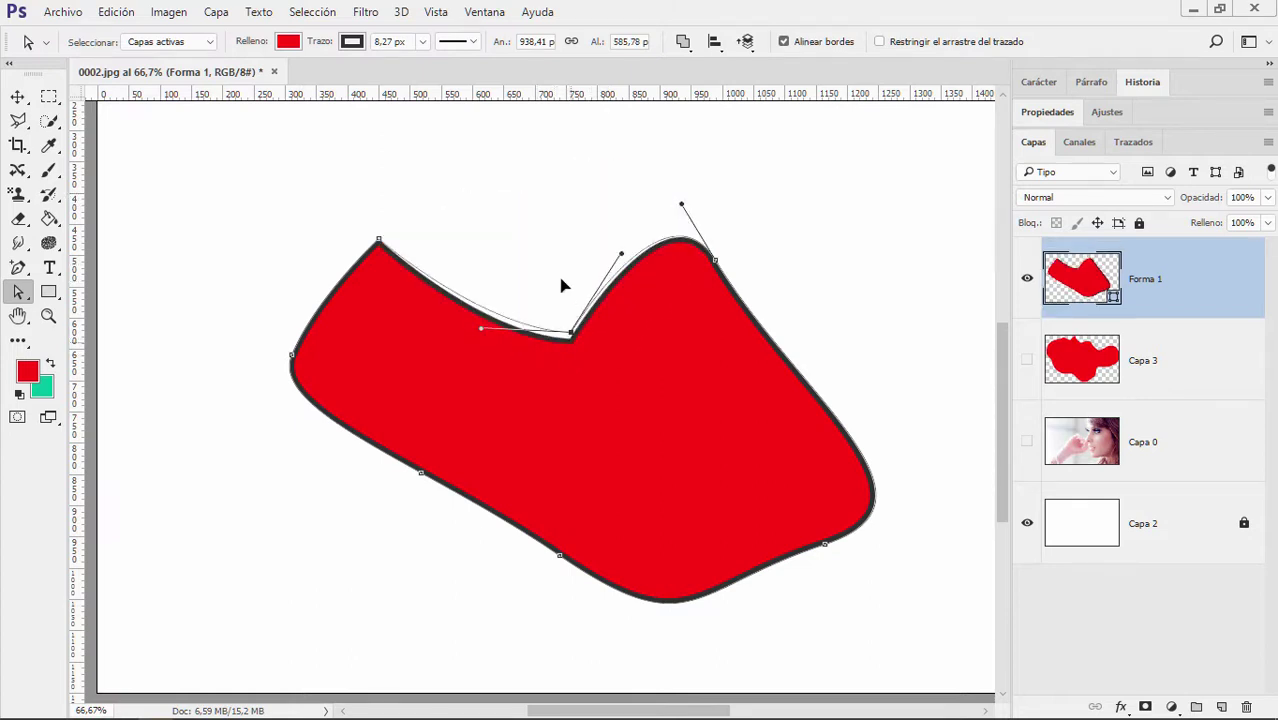
# Bulge the right side and lower-left edge outward and dent the bottom edge upward
pyautogui.rightClick(24, 293)
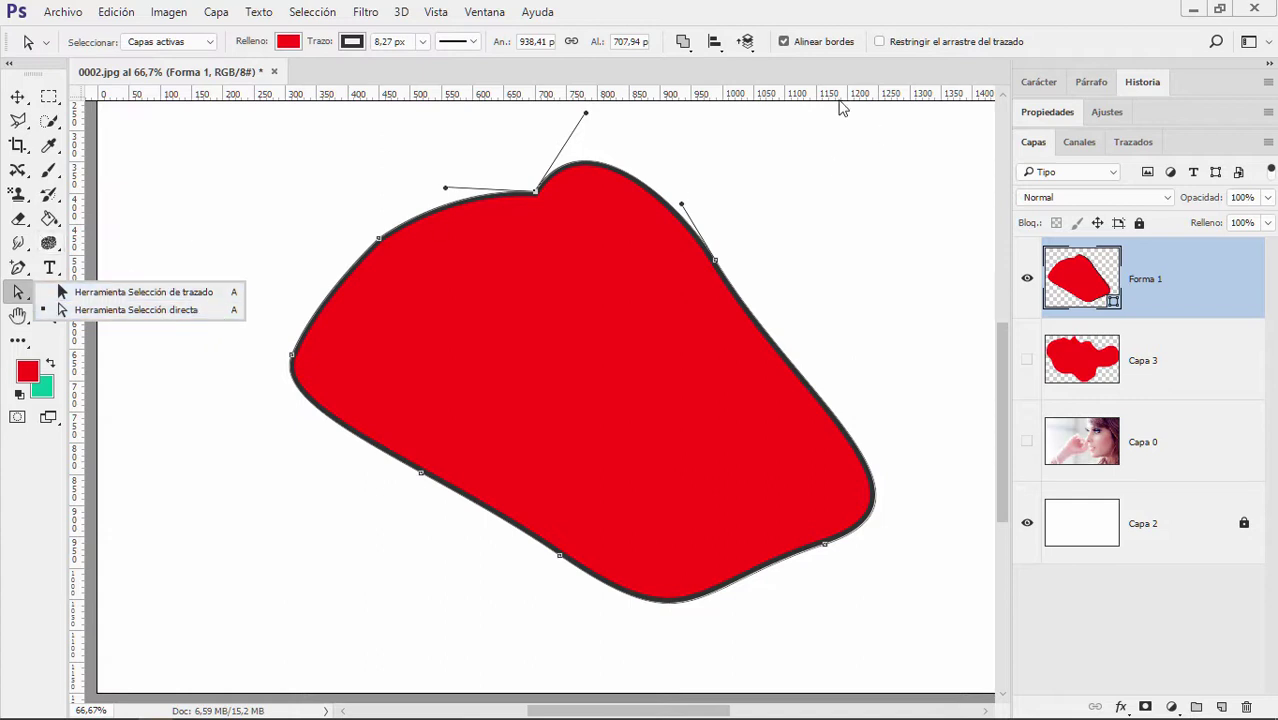
pyautogui.click(708, 268)
pyautogui.moveTo(716, 266); pyautogui.dragTo(787, 210)
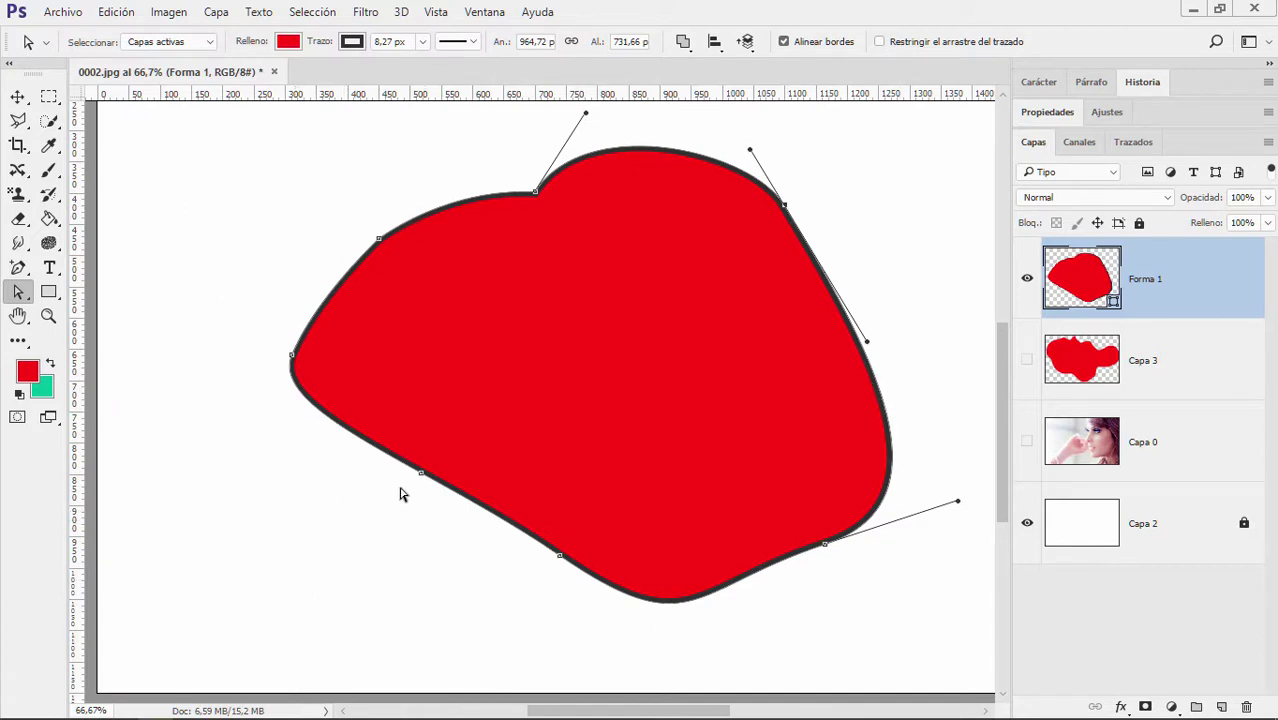
pyautogui.moveTo(422, 478); pyautogui.dragTo(342, 501)
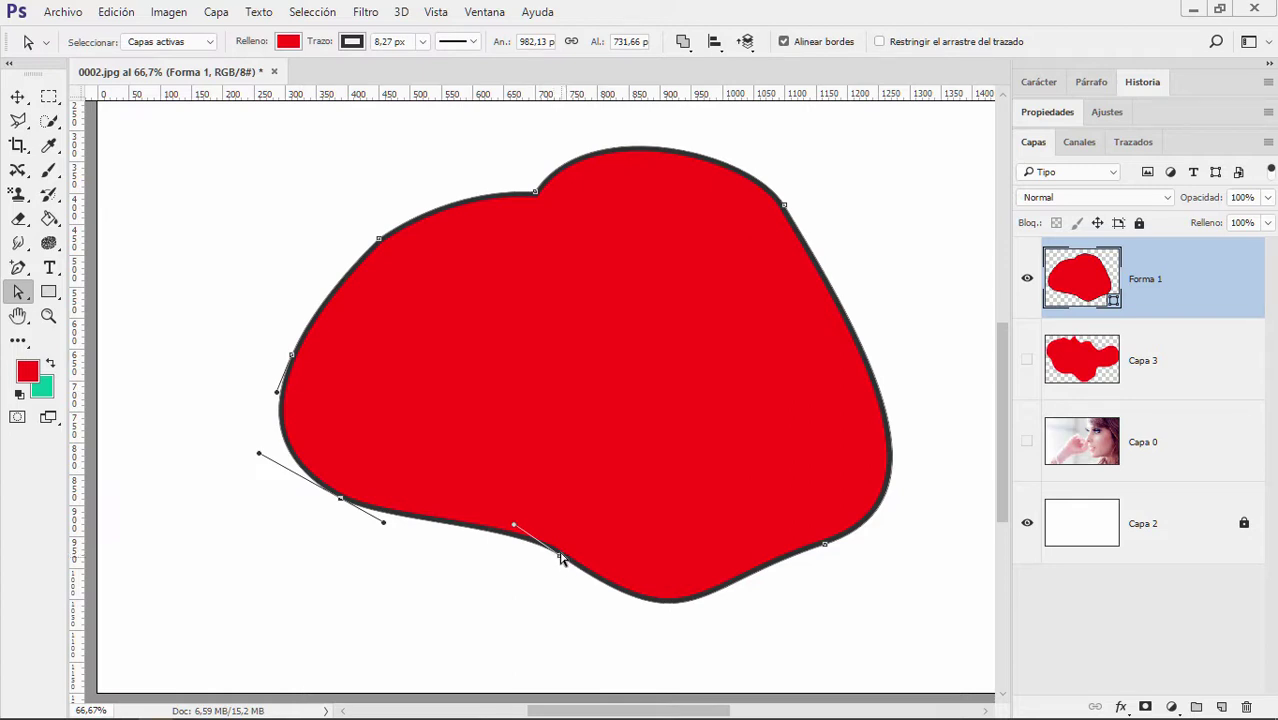
pyautogui.moveTo(560, 558); pyautogui.dragTo(579, 498)
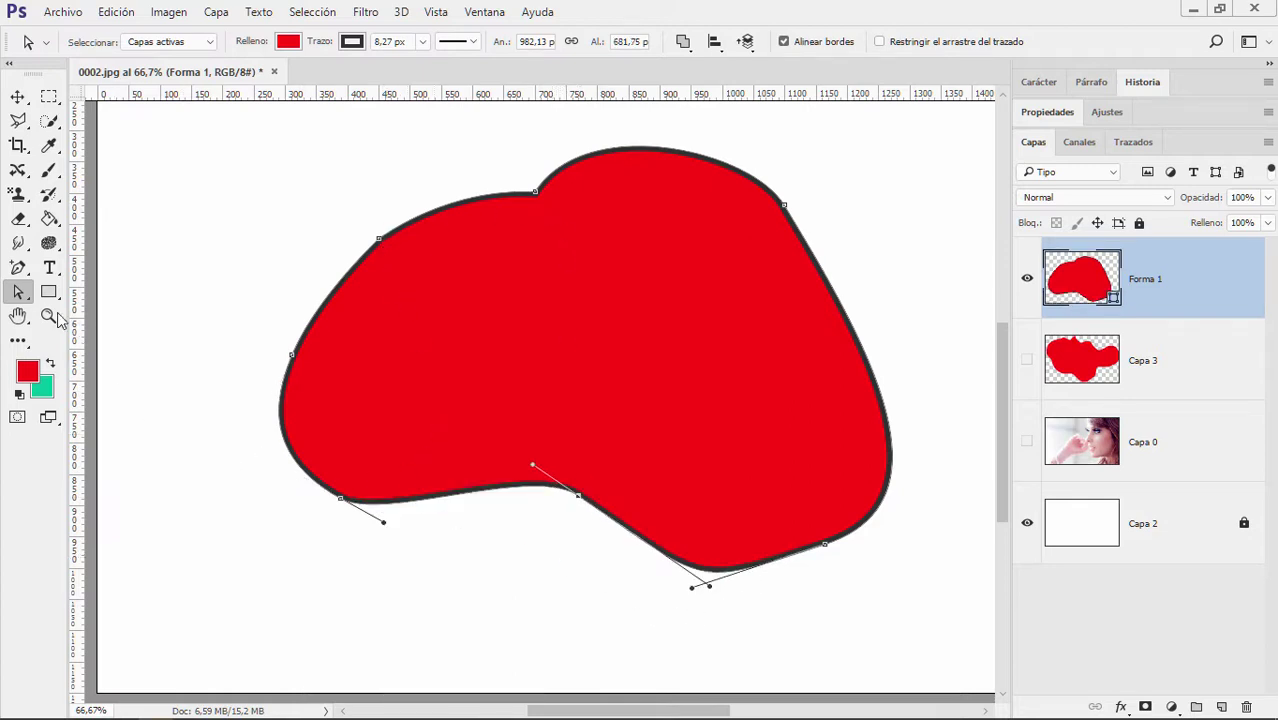
pyautogui.click(18, 267)
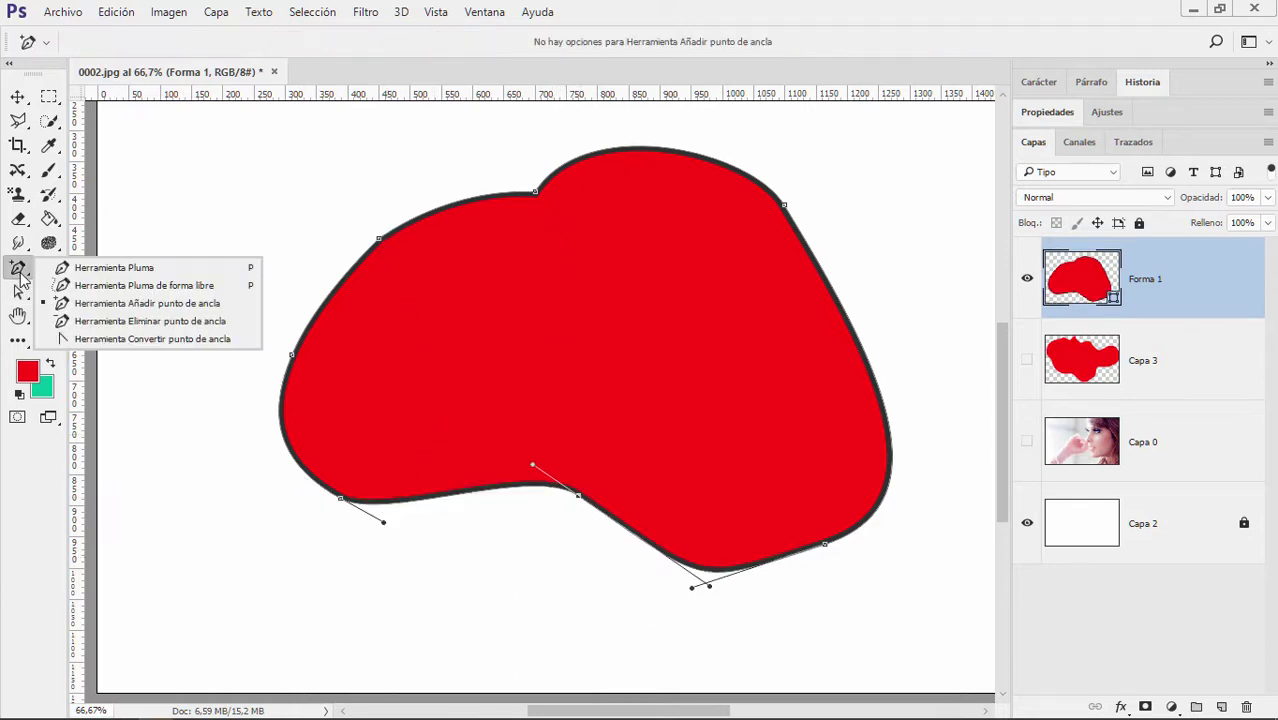
# Delete the top-middle, bottom and bottom-left anchors from Forma 1's path
pyautogui.click(141, 321)
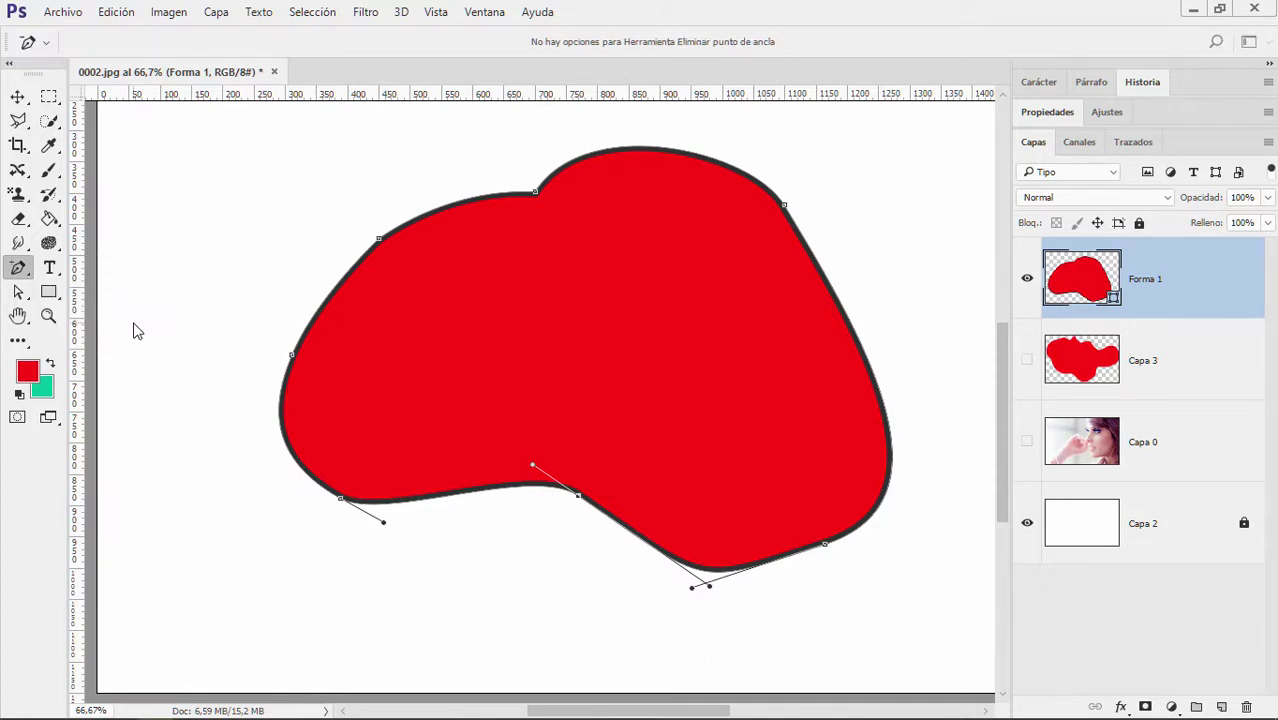
pyautogui.click(537, 192)
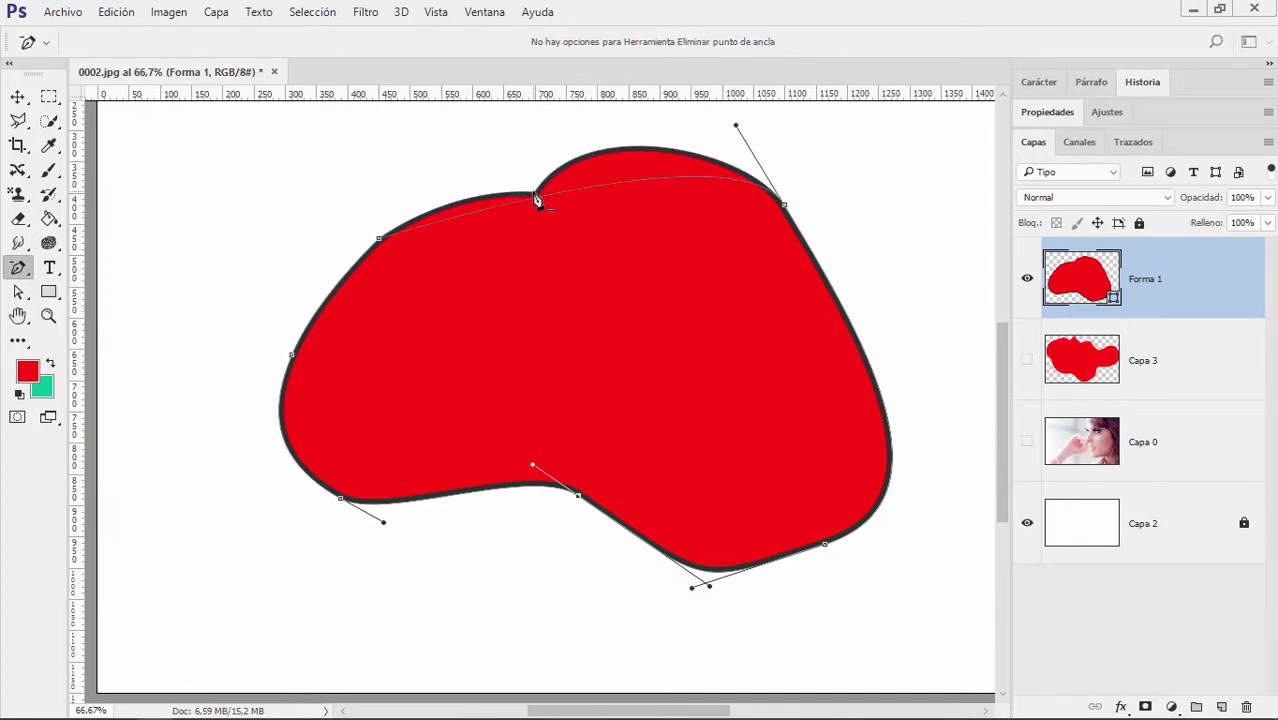
pyautogui.click(578, 495)
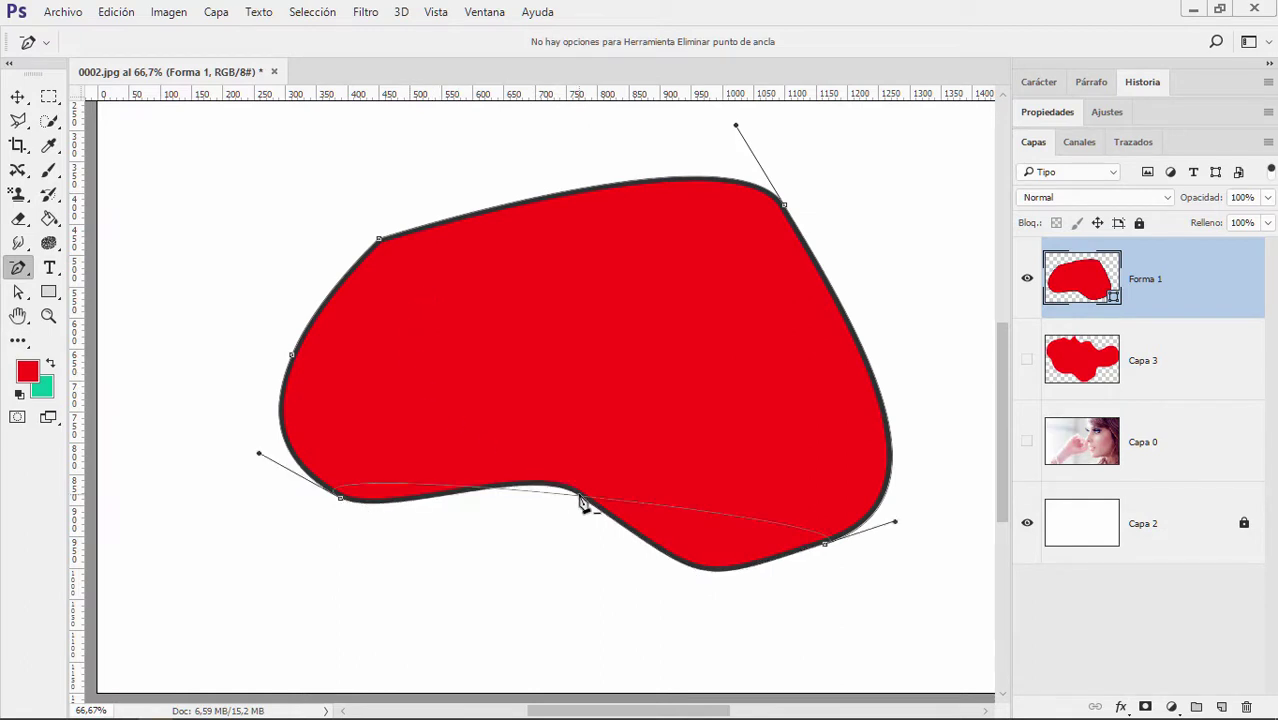
pyautogui.click(339, 496)
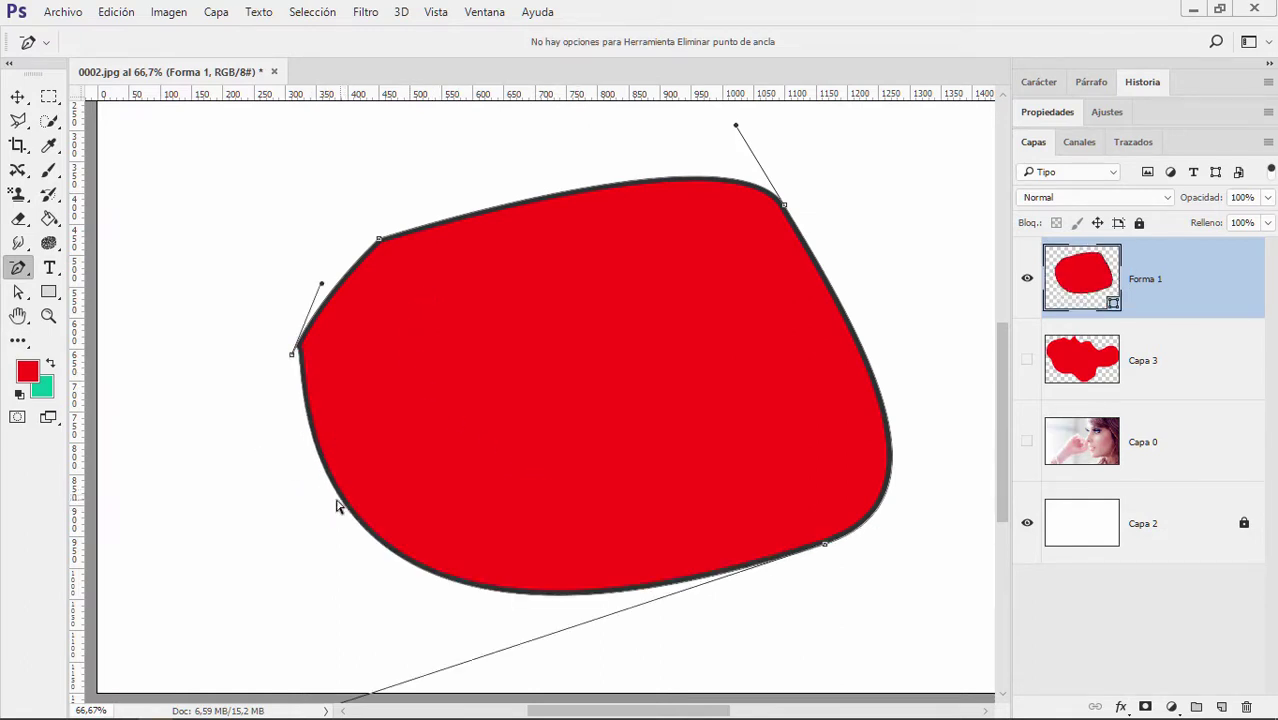
pyautogui.rightClick(18, 268)
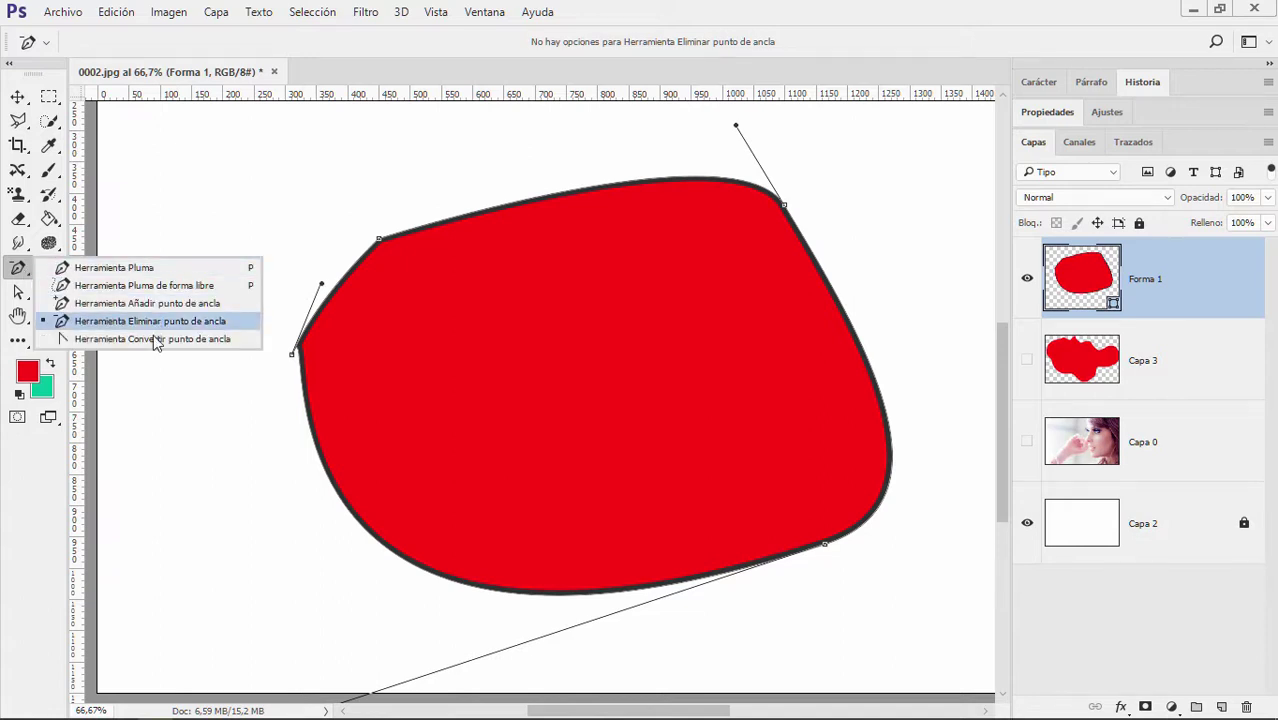
# Convert the top-right, bottom-right and left anchors into sharp corners
pyautogui.click(172, 340)
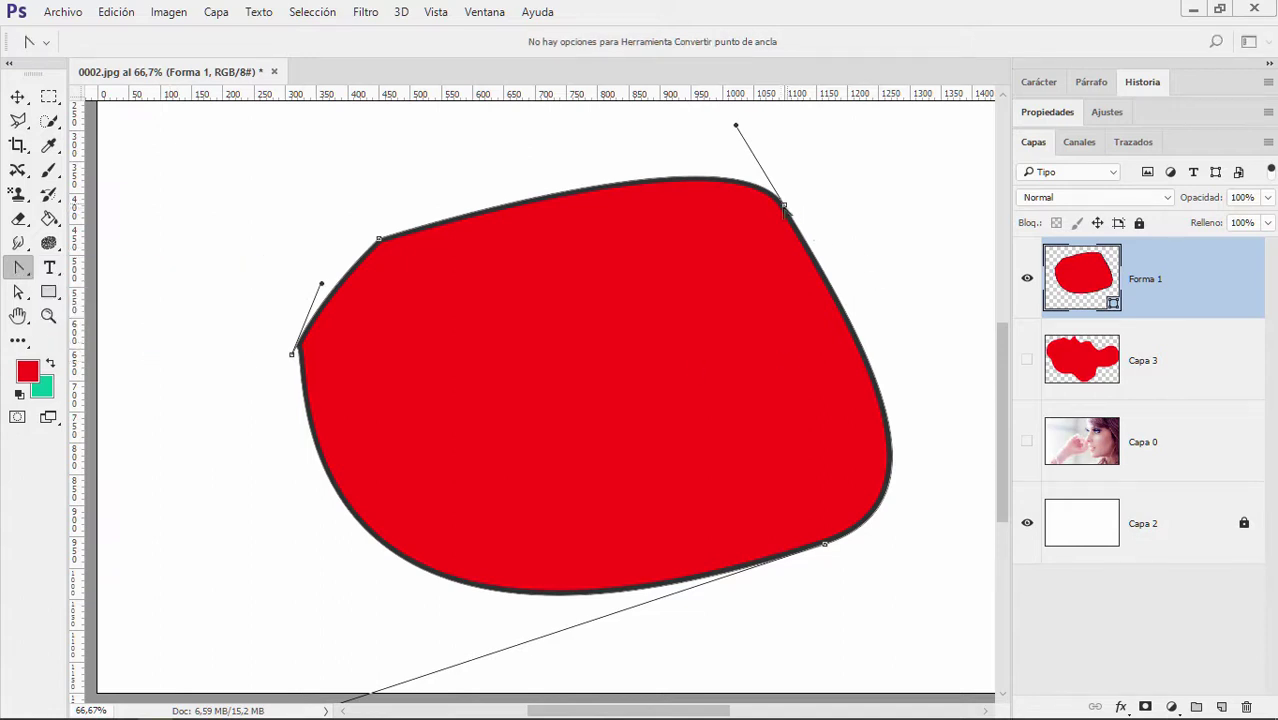
pyautogui.click(784, 207)
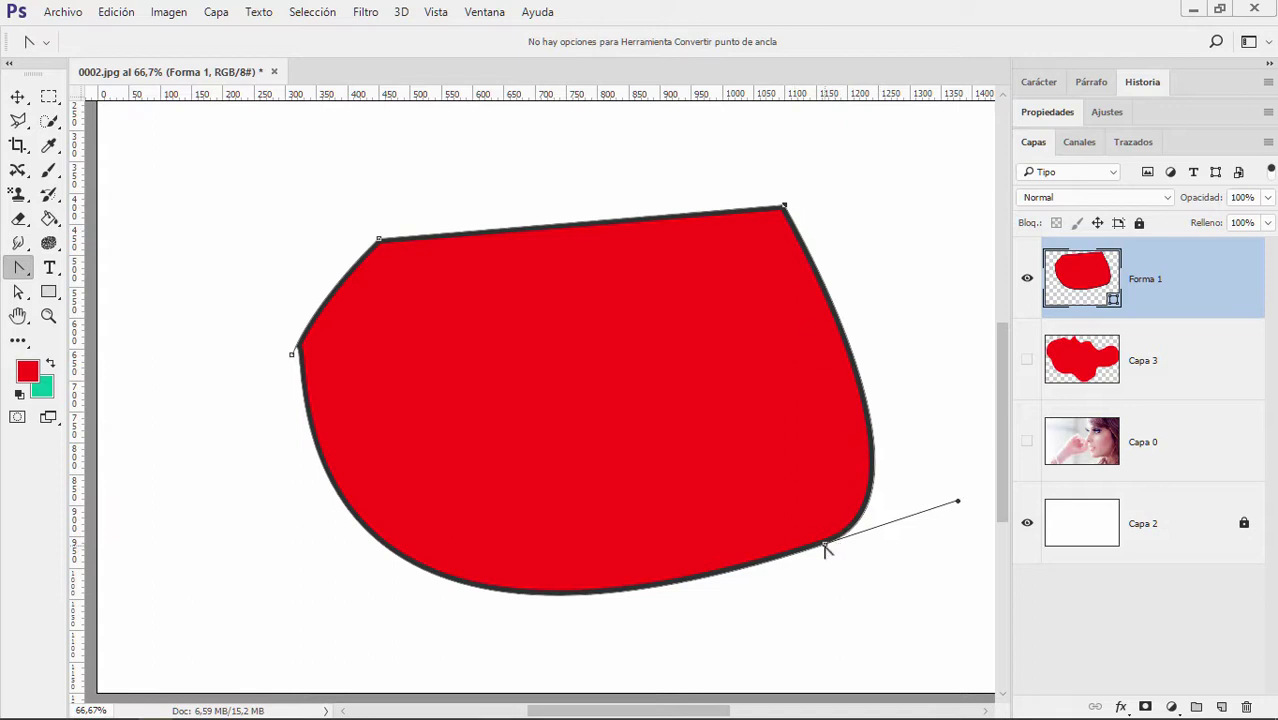
pyautogui.click(825, 545)
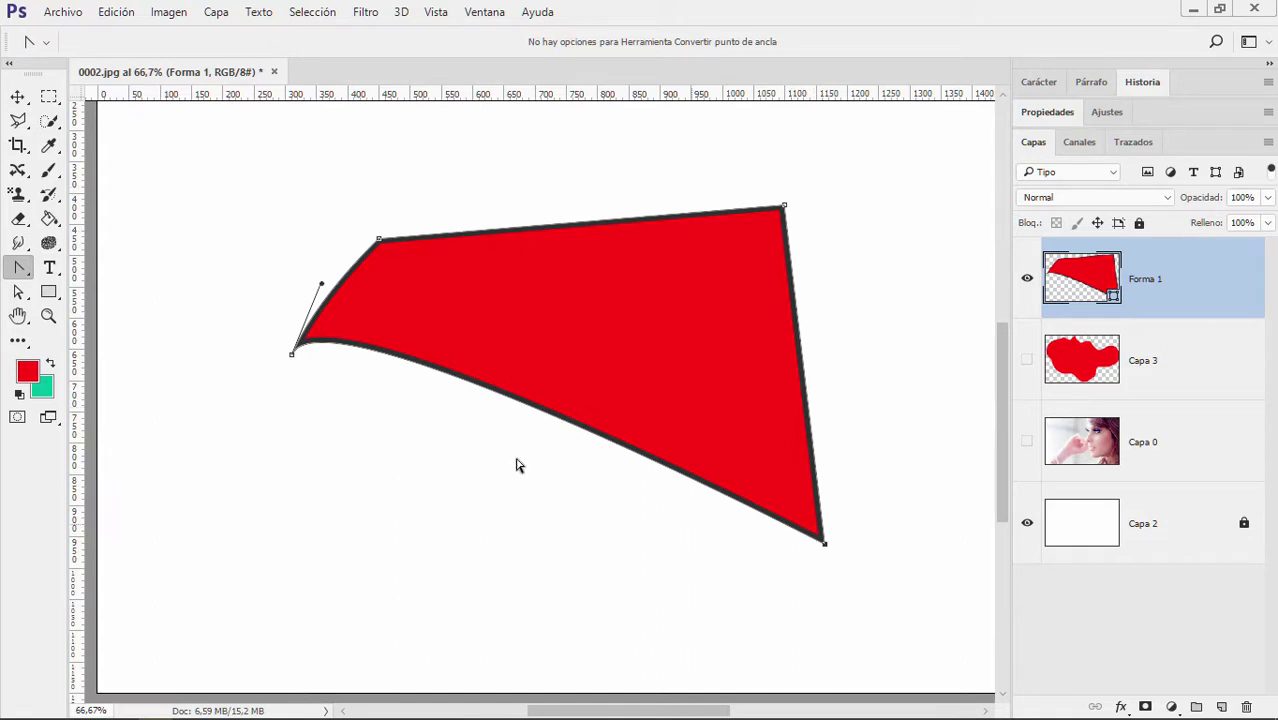
pyautogui.click(291, 355)
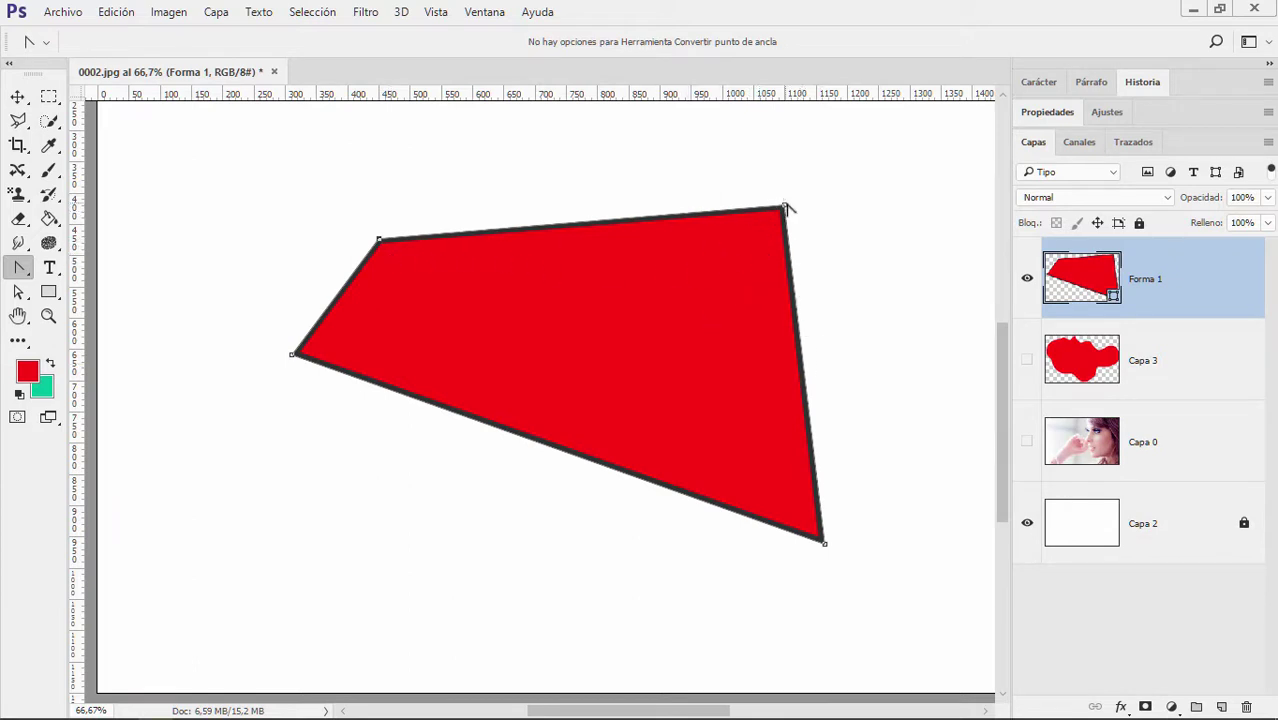
# Drag handles out of those three corners to smooth them into a rounded teardrop
pyautogui.moveTo(785, 207); pyautogui.dragTo(848, 287)
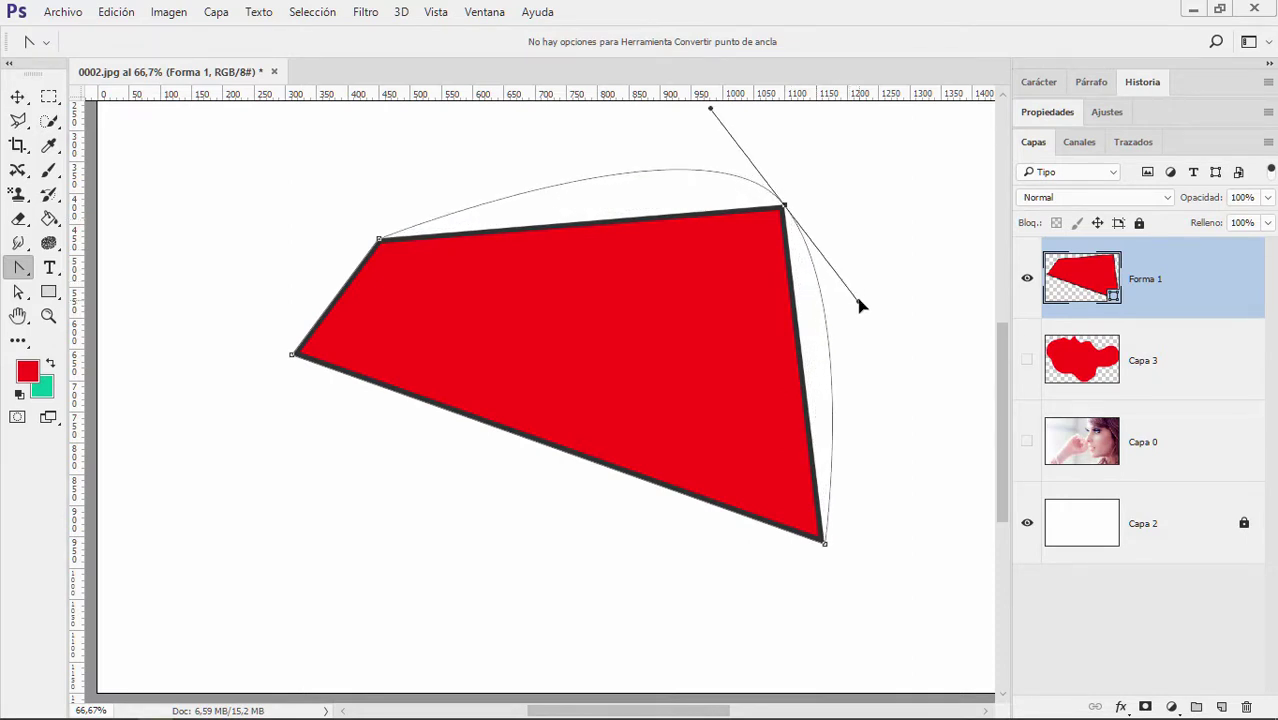
pyautogui.moveTo(850, 286); pyautogui.dragTo(859, 302)
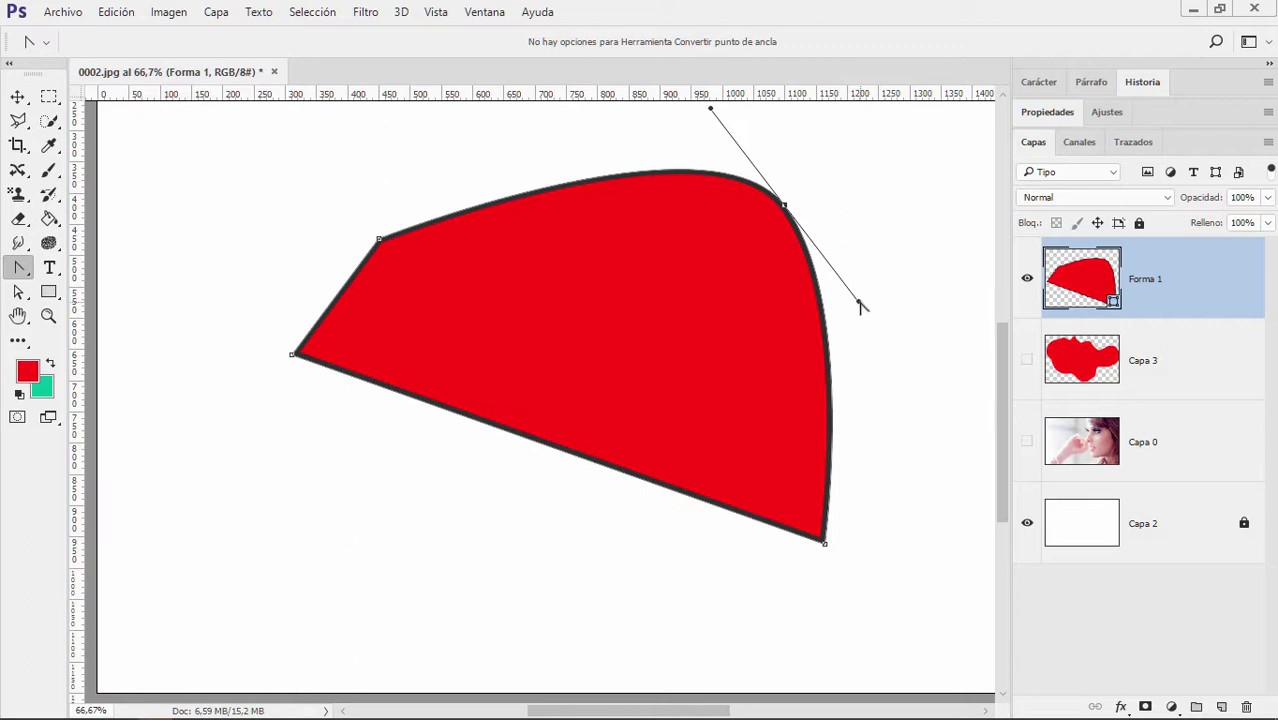
pyautogui.moveTo(860, 304)
pyautogui.mouseDown()
pyautogui.moveTo(945, 240)
pyautogui.moveTo(962, 187)
pyautogui.mouseUp()
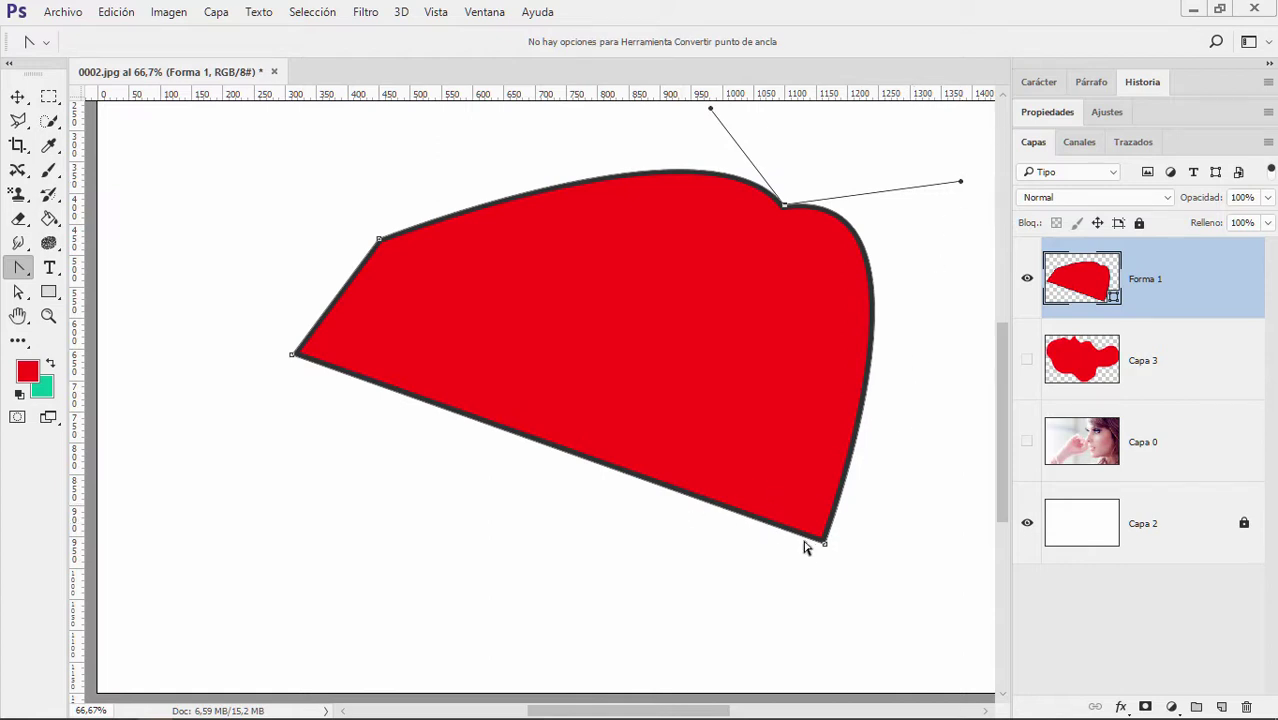
pyautogui.moveTo(826, 545); pyautogui.dragTo(704, 575)
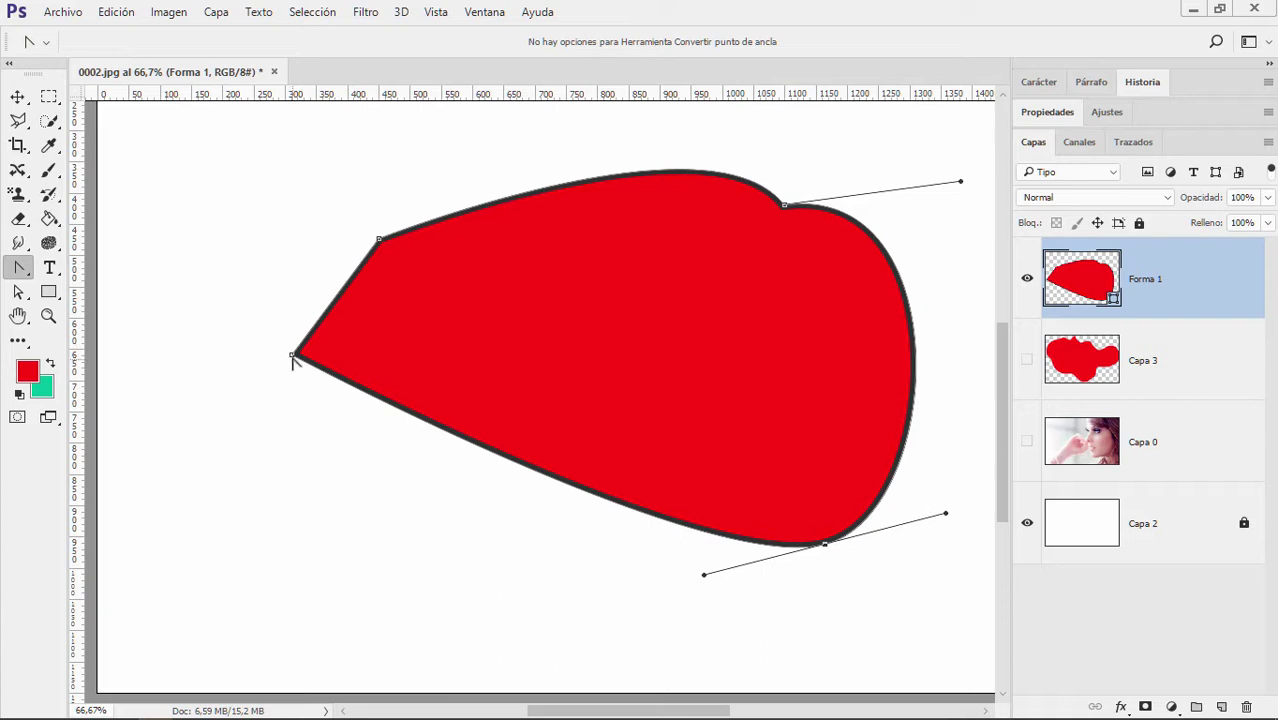
pyautogui.moveTo(292, 355)
pyautogui.mouseDown()
pyautogui.moveTo(233, 397)
pyautogui.moveTo(262, 269)
pyautogui.mouseUp()
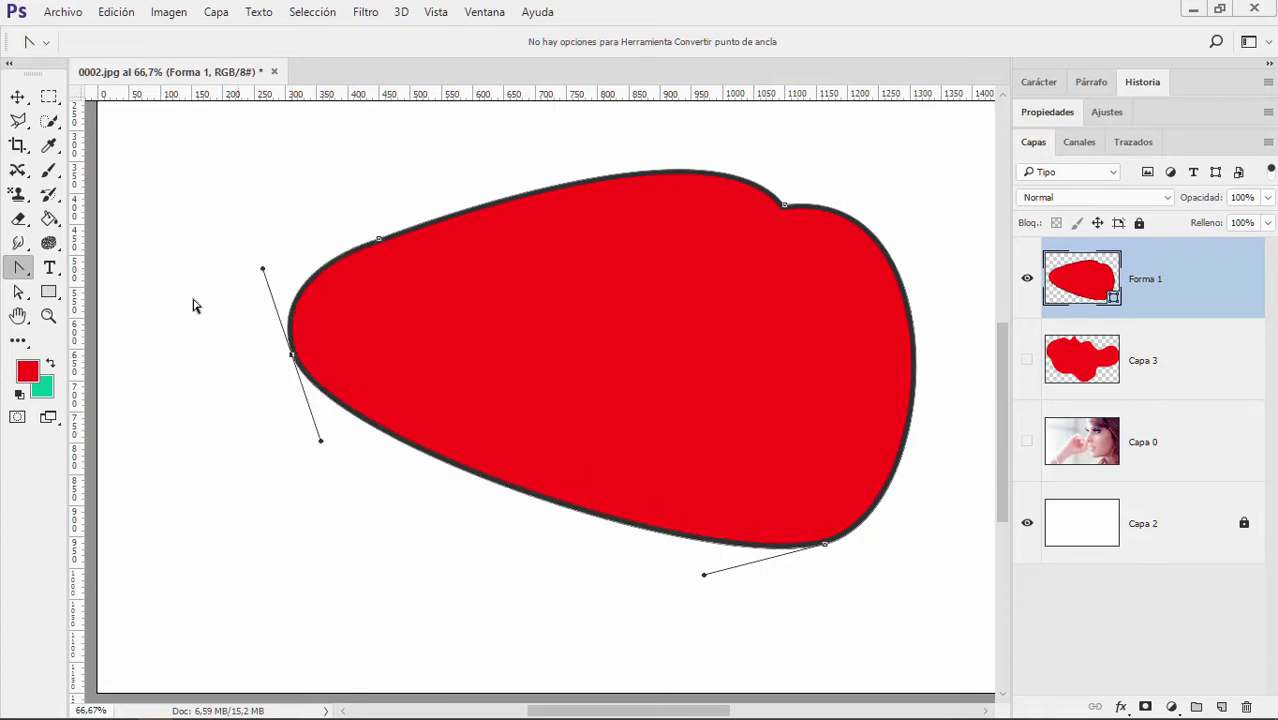
pyautogui.click(18, 293)
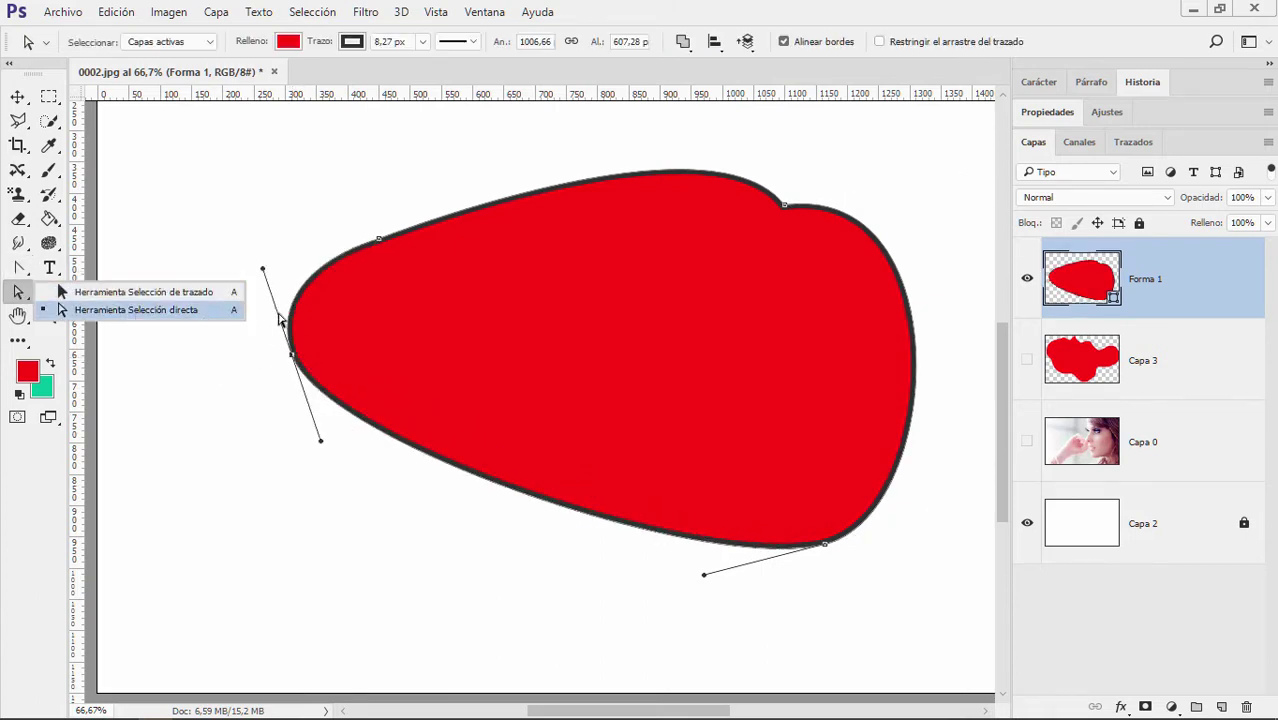
pyautogui.click(147, 311)
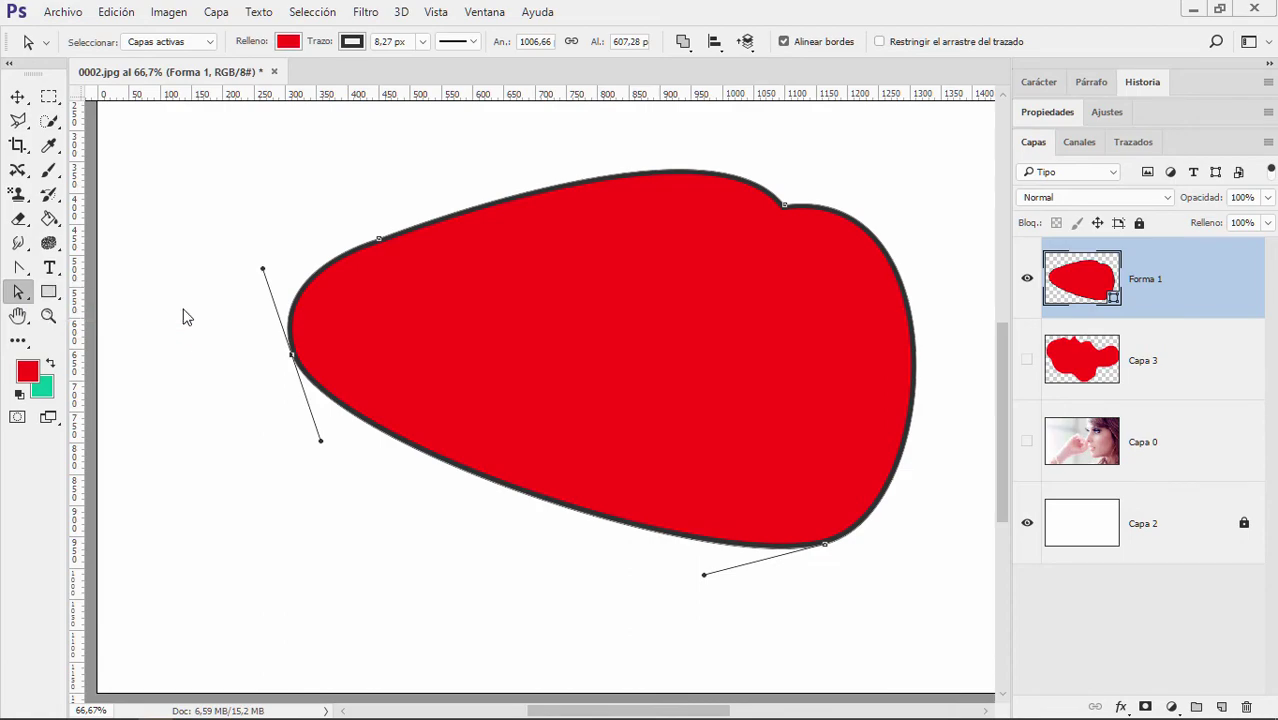